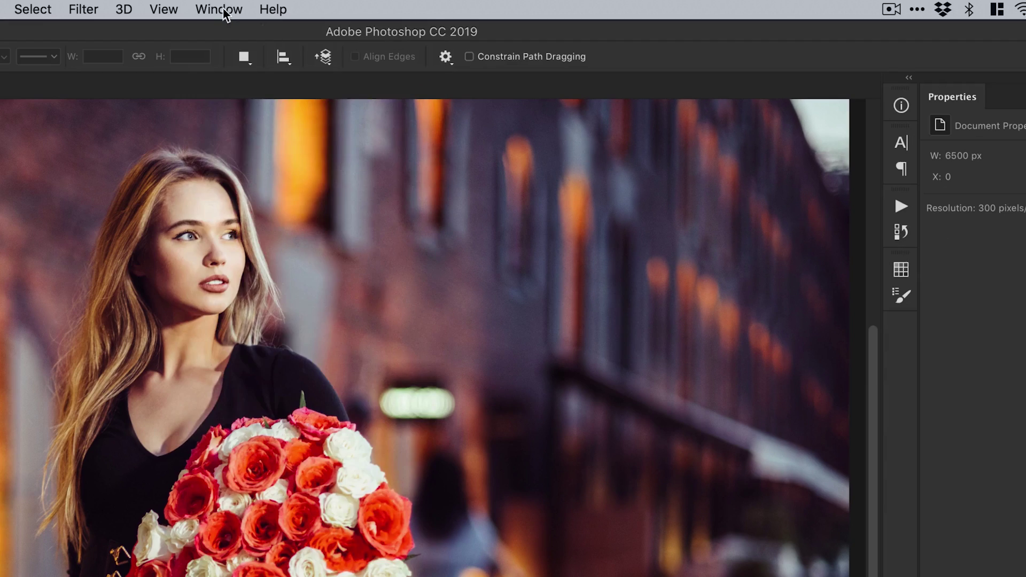
Show the Layers panel and add a Solid Color fill layer in pinkish red (ed4860) above the Background.
{"action": "left_click", "coordinate": [390, 6]}
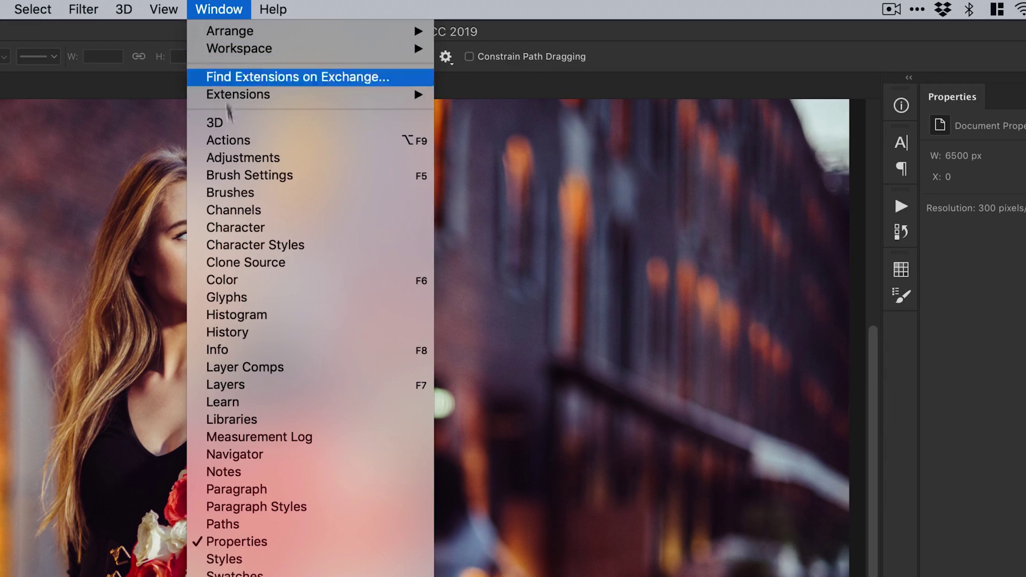
{"action": "left_click", "coordinate": [256, 387]}
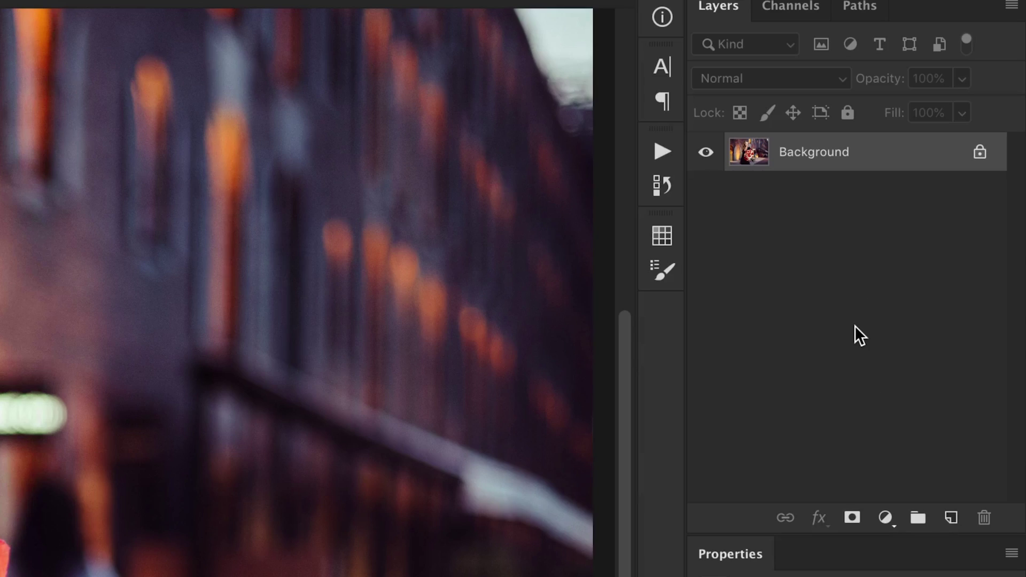
{"action": "left_click", "coordinate": [890, 521]}
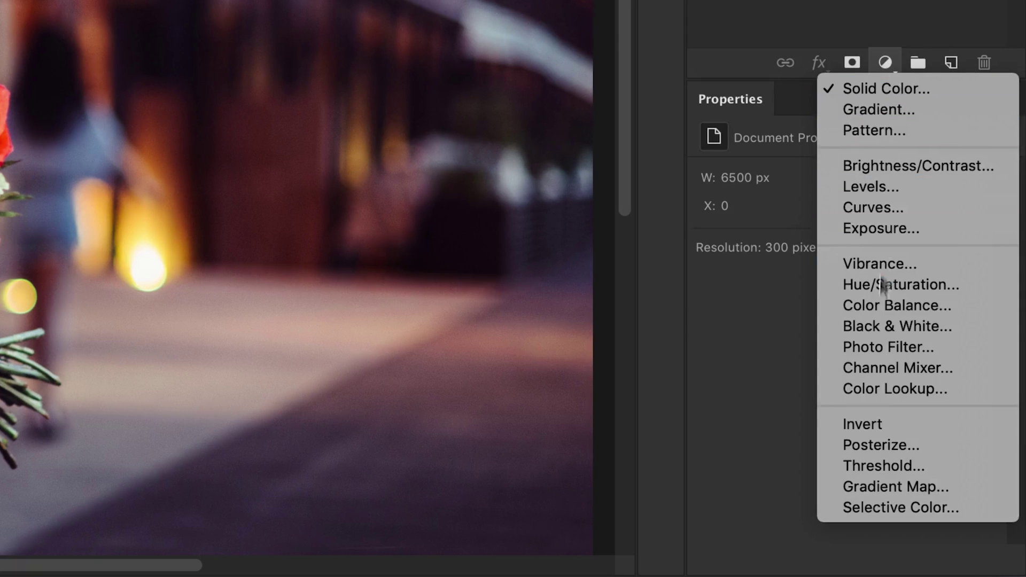
{"action": "left_click", "coordinate": [892, 86]}
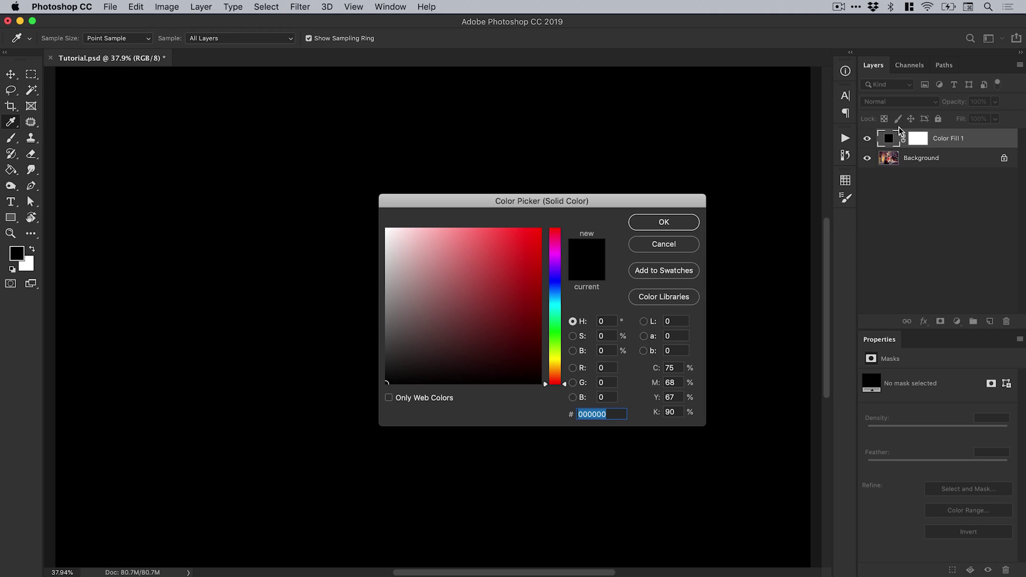
{"action": "left_click", "coordinate": [487, 247]}
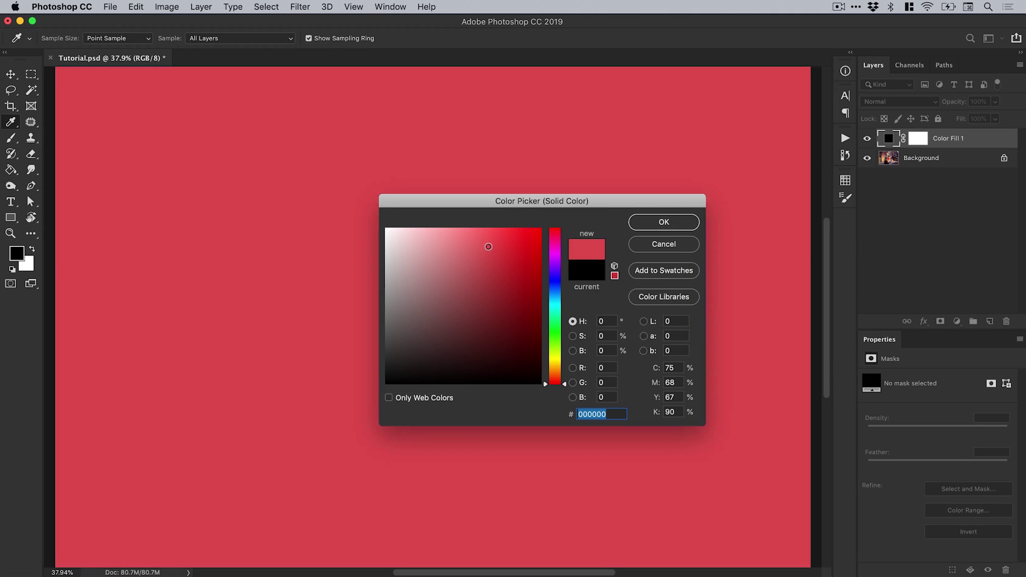
{"action": "left_click_drag", "start_coordinate": [488, 246], "coordinate": [556, 233]}
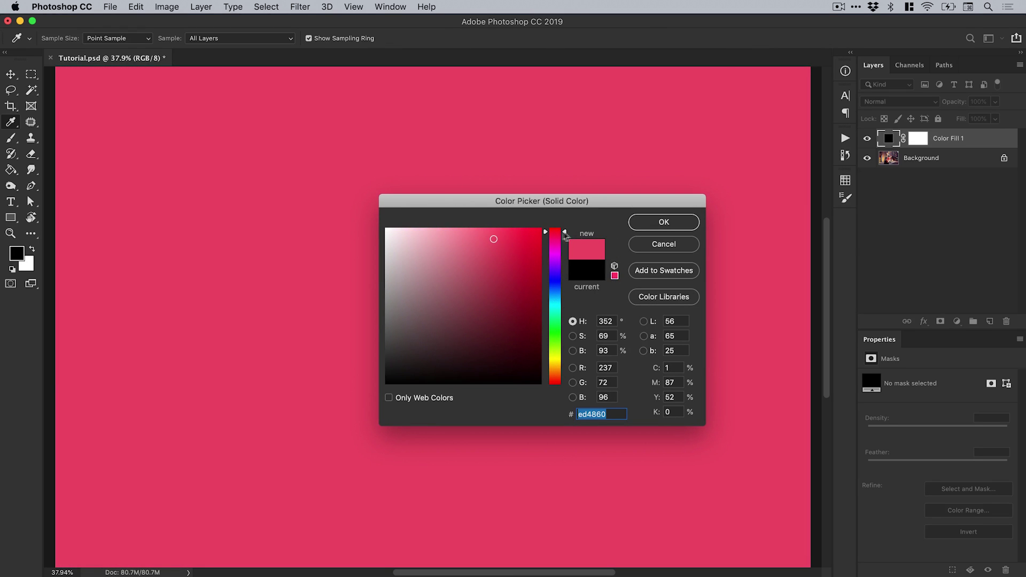
{"action": "left_click", "coordinate": [664, 224]}
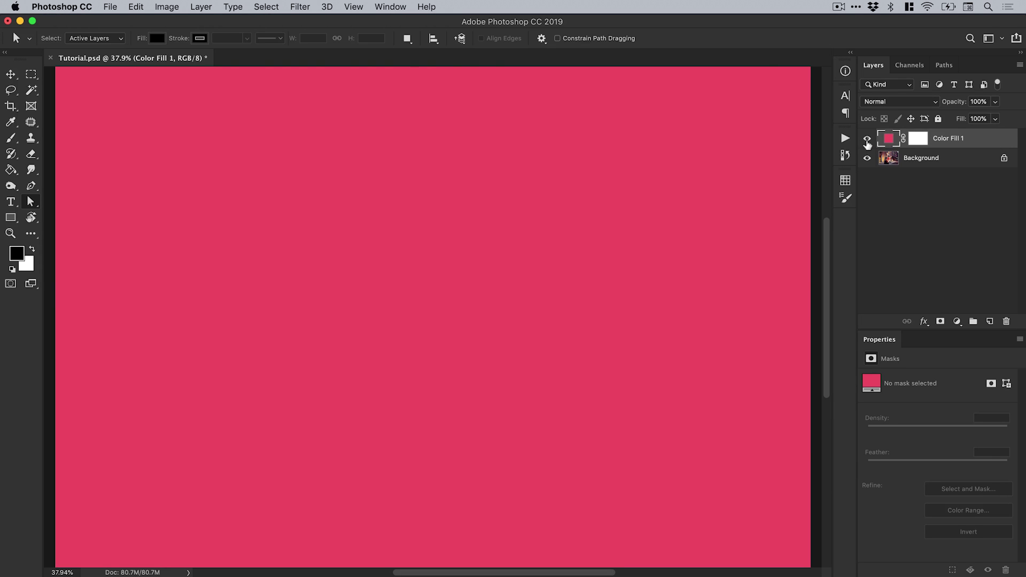
Toggle the color fill layer's visibility off and on, and change its color to a magenta pink.
{"action": "left_click", "coordinate": [866, 140]}
{"action": "left_click", "coordinate": [867, 140]}
{"action": "double_click", "coordinate": [888, 141]}
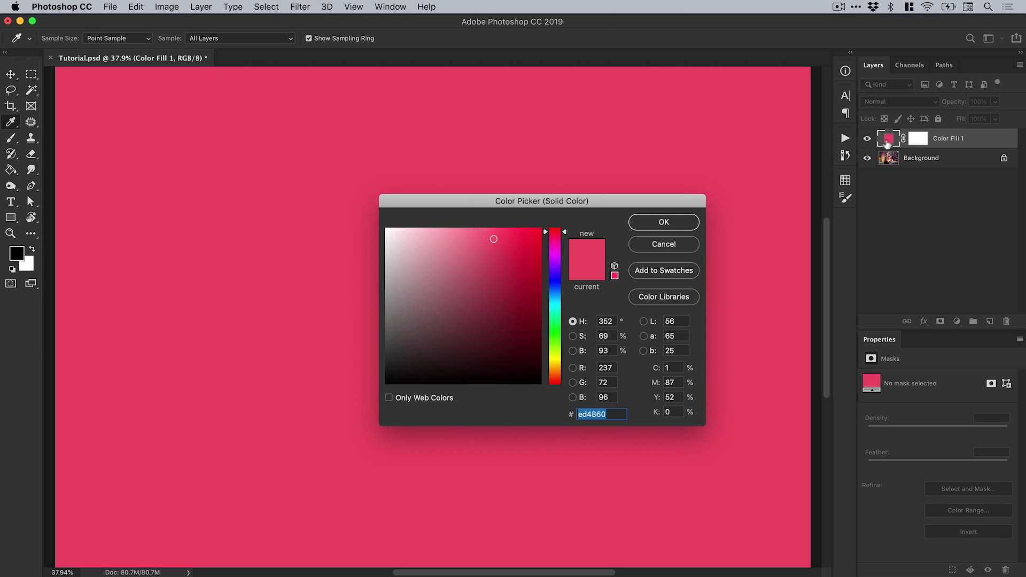
{"action": "left_click_drag", "start_coordinate": [557, 239], "coordinate": [556, 241]}
{"action": "left_click", "coordinate": [677, 224]}
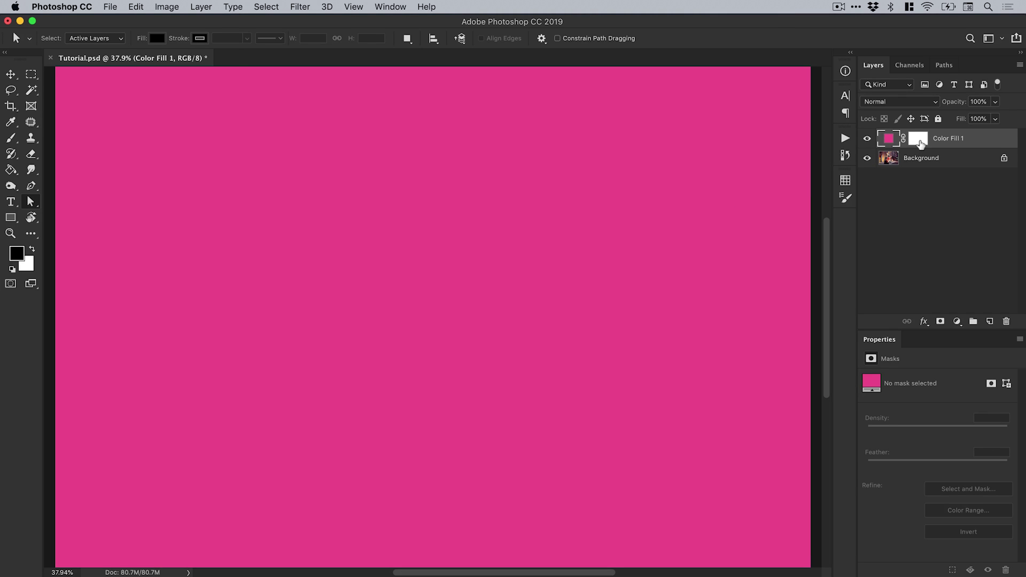
Paint with a black Brush on the color fill layer's mask to reveal the woman and bouquet.
{"action": "left_click", "coordinate": [920, 140]}
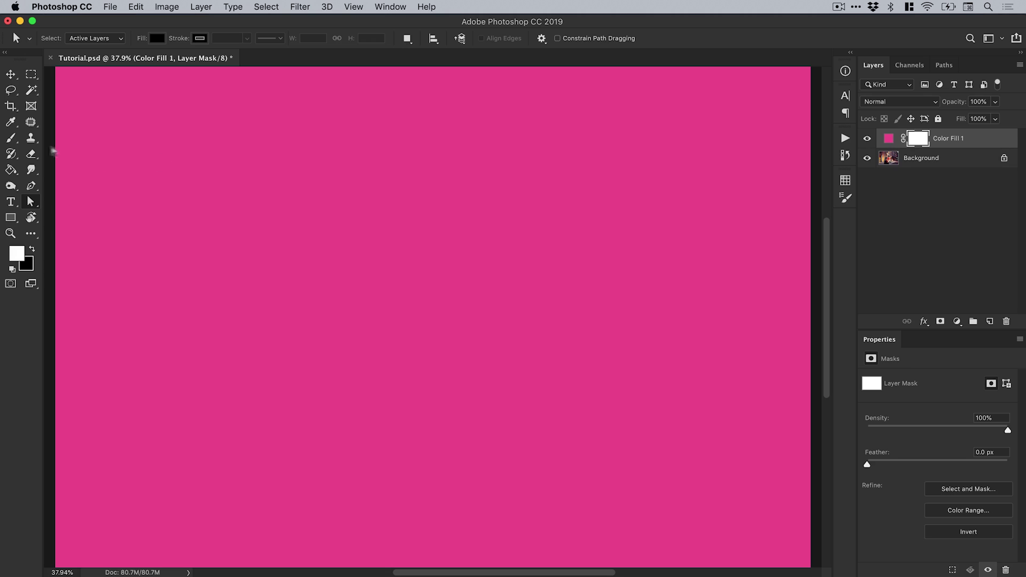
{"action": "left_click", "coordinate": [11, 138]}
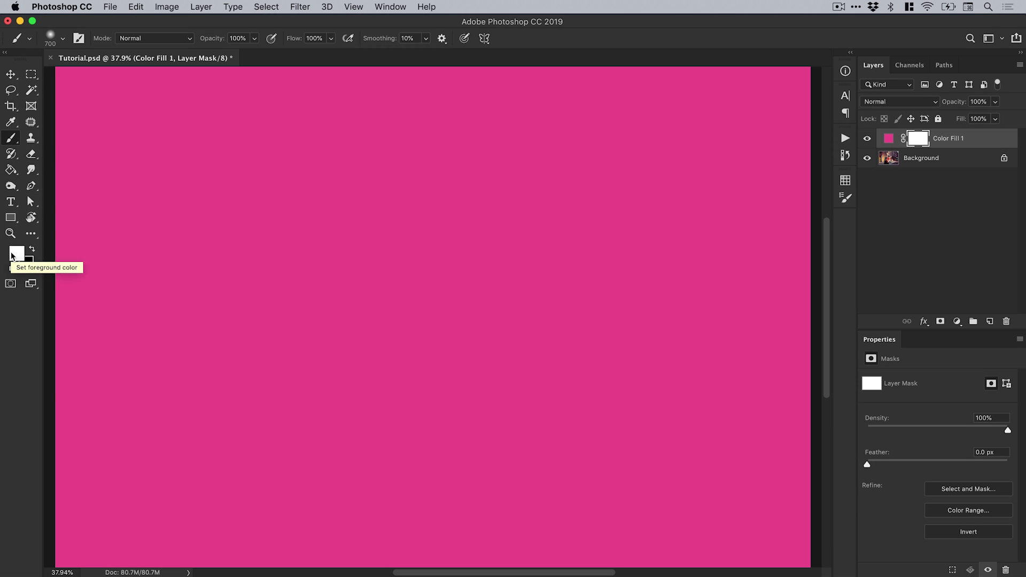
{"action": "left_click", "coordinate": [12, 256]}
{"action": "left_click_drag", "start_coordinate": [442, 320], "coordinate": [371, 391]}
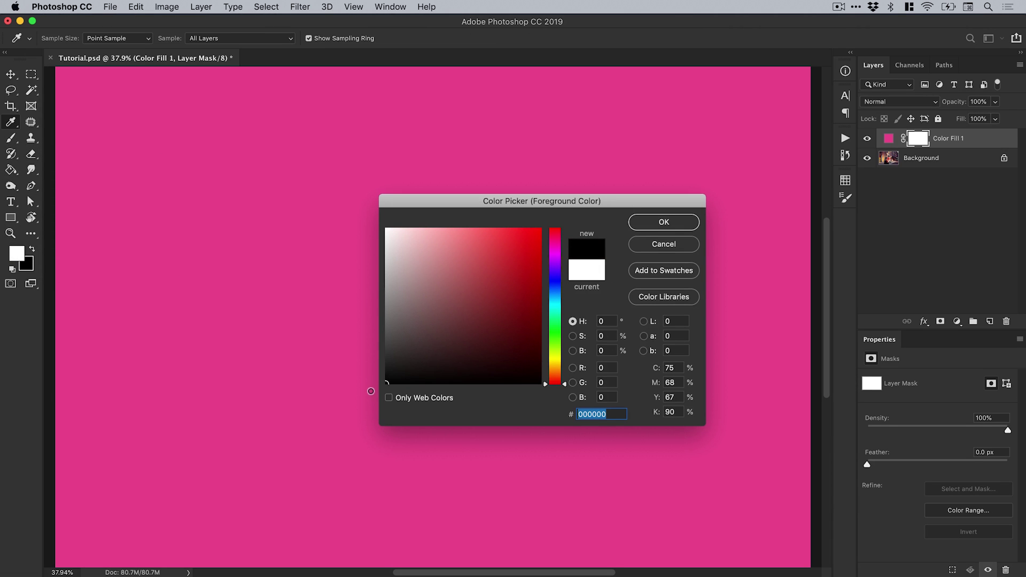
{"action": "left_click", "coordinate": [660, 224]}
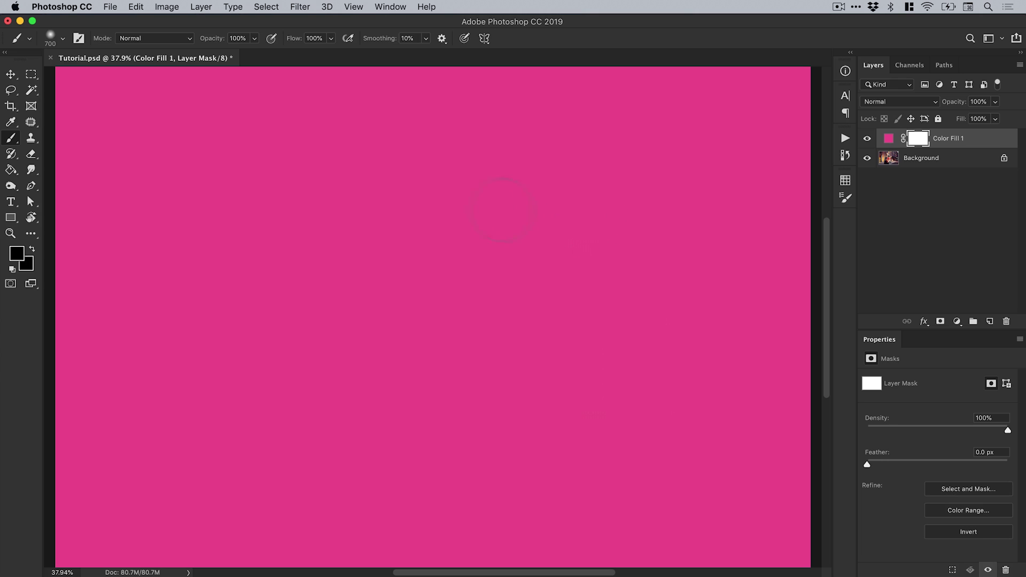
{"action": "mouse_move", "coordinate": [503, 210]}
{"action": "left_mouse_down"}
{"action": "mouse_move", "coordinate": [310, 235]}
{"action": "mouse_move", "coordinate": [497, 272]}
{"action": "mouse_move", "coordinate": [455, 316]}
{"action": "mouse_move", "coordinate": [307, 347]}
{"action": "mouse_move", "coordinate": [588, 331]}
{"action": "mouse_move", "coordinate": [300, 396]}
{"action": "mouse_move", "coordinate": [535, 443]}
{"action": "mouse_move", "coordinate": [369, 406]}
{"action": "left_mouse_up"}
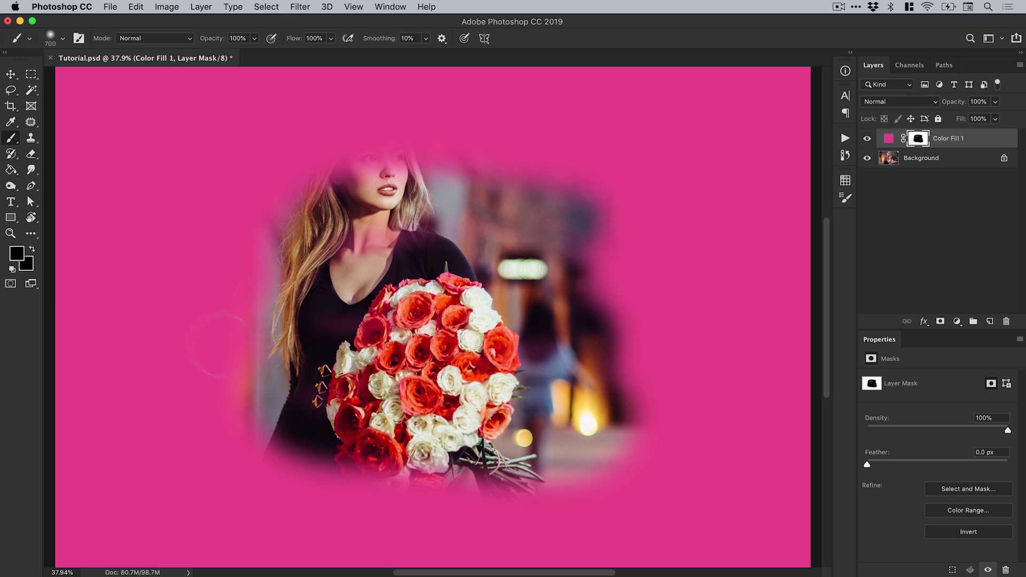
Switch the foreground color to white and paint over the revealed area of the mask to restore the pink fill.
{"action": "left_click", "coordinate": [16, 254]}
{"action": "left_click_drag", "start_coordinate": [425, 270], "coordinate": [386, 229]}
{"action": "left_click", "coordinate": [663, 222]}
{"action": "mouse_move", "coordinate": [300, 262]}
{"action": "left_mouse_down"}
{"action": "mouse_move", "coordinate": [317, 228]}
{"action": "mouse_move", "coordinate": [580, 211]}
{"action": "mouse_move", "coordinate": [572, 245]}
{"action": "mouse_move", "coordinate": [294, 263]}
{"action": "mouse_move", "coordinate": [285, 292]}
{"action": "mouse_move", "coordinate": [579, 295]}
{"action": "mouse_move", "coordinate": [604, 309]}
{"action": "mouse_move", "coordinate": [267, 341]}
{"action": "mouse_move", "coordinate": [276, 367]}
{"action": "mouse_move", "coordinate": [626, 348]}
{"action": "mouse_move", "coordinate": [240, 371]}
{"action": "mouse_move", "coordinate": [628, 411]}
{"action": "mouse_move", "coordinate": [395, 381]}
{"action": "mouse_move", "coordinate": [398, 187]}
{"action": "mouse_move", "coordinate": [525, 236]}
{"action": "left_mouse_up"}
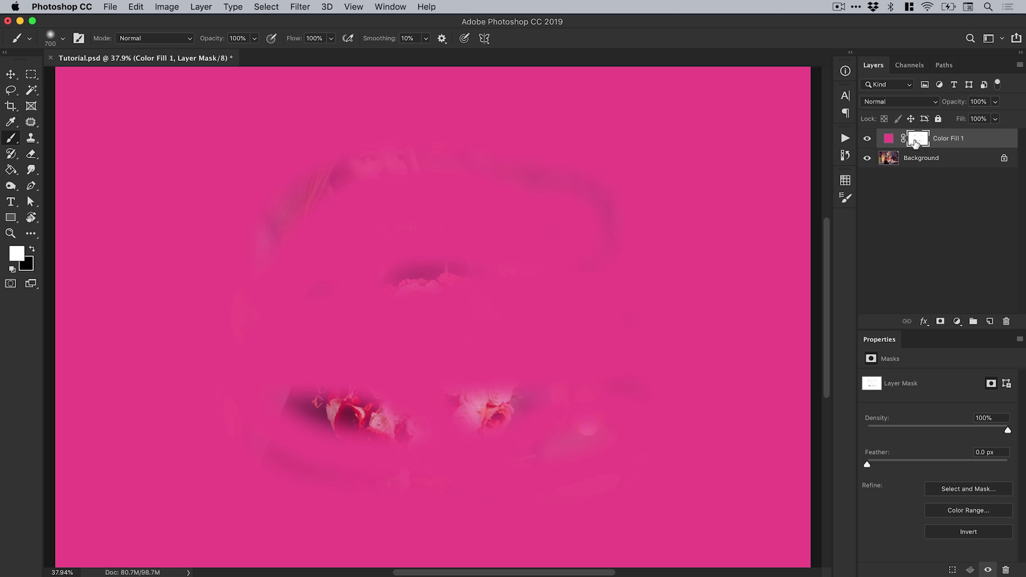
Delete the color fill layer's mask and set the layer's blend mode to Overlay.
{"action": "left_click_drag", "start_coordinate": [916, 141], "coordinate": [1007, 322]}
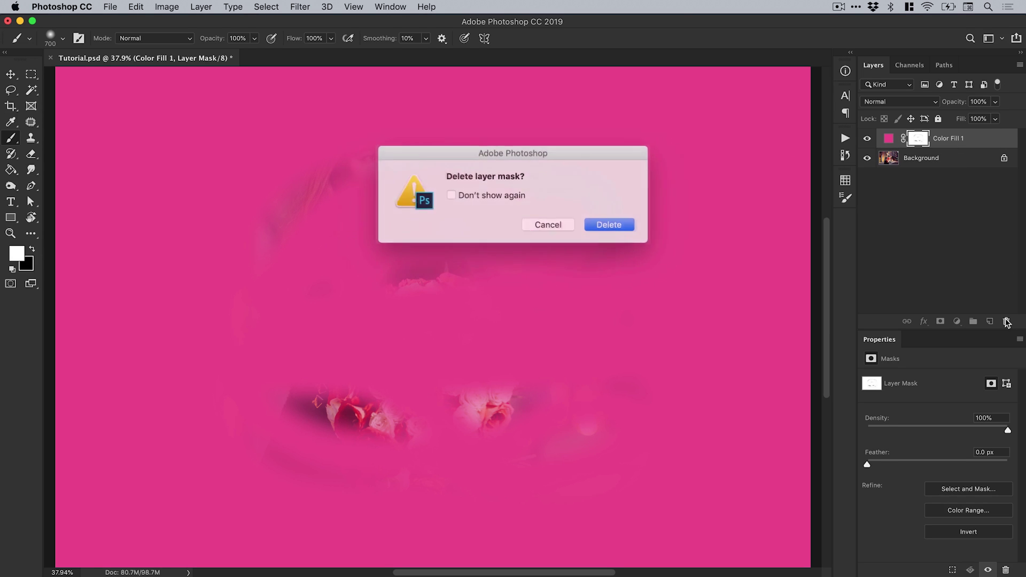
{"action": "left_click", "coordinate": [604, 223]}
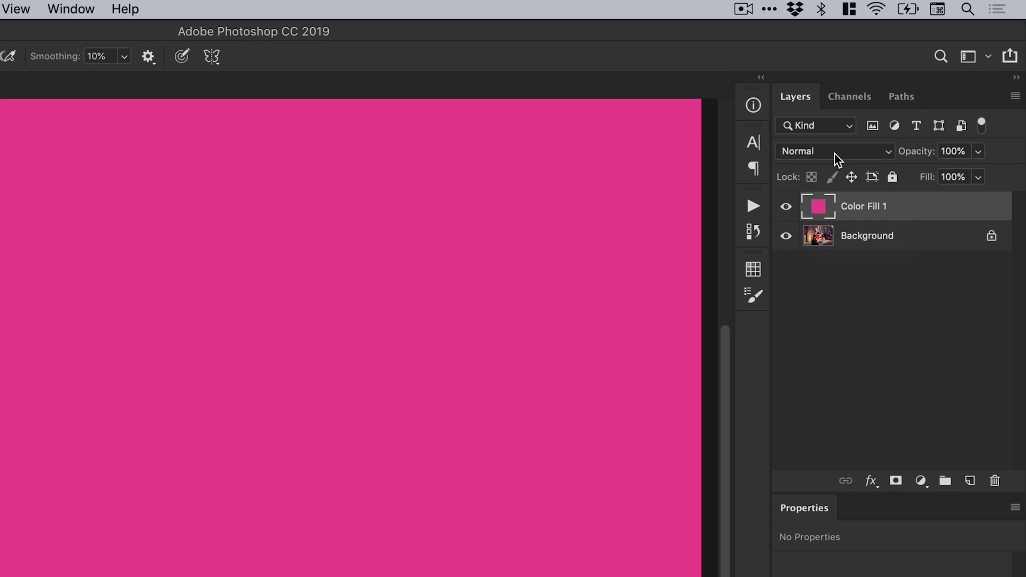
{"action": "left_click", "coordinate": [835, 153]}
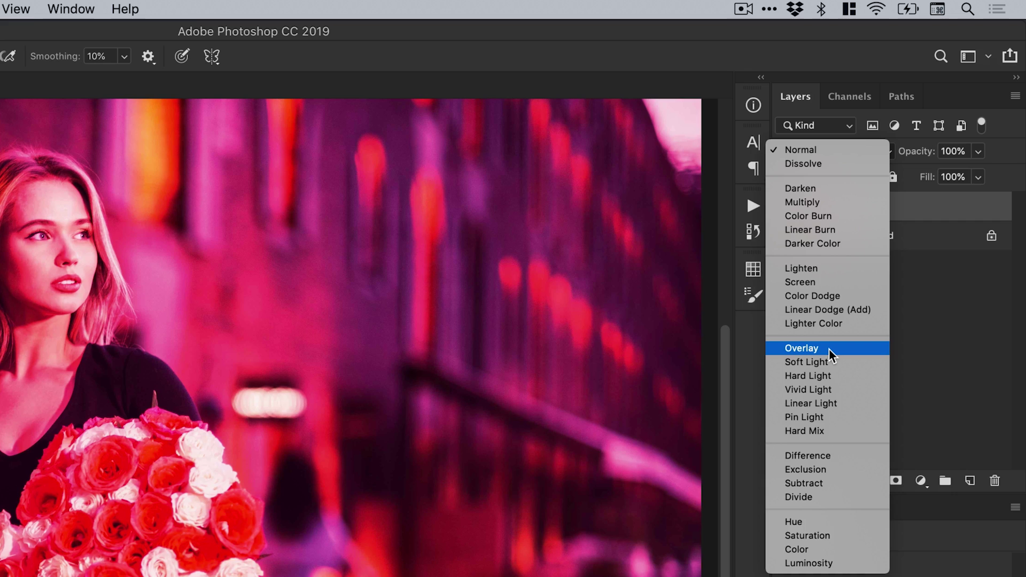
{"action": "left_click", "coordinate": [829, 349]}
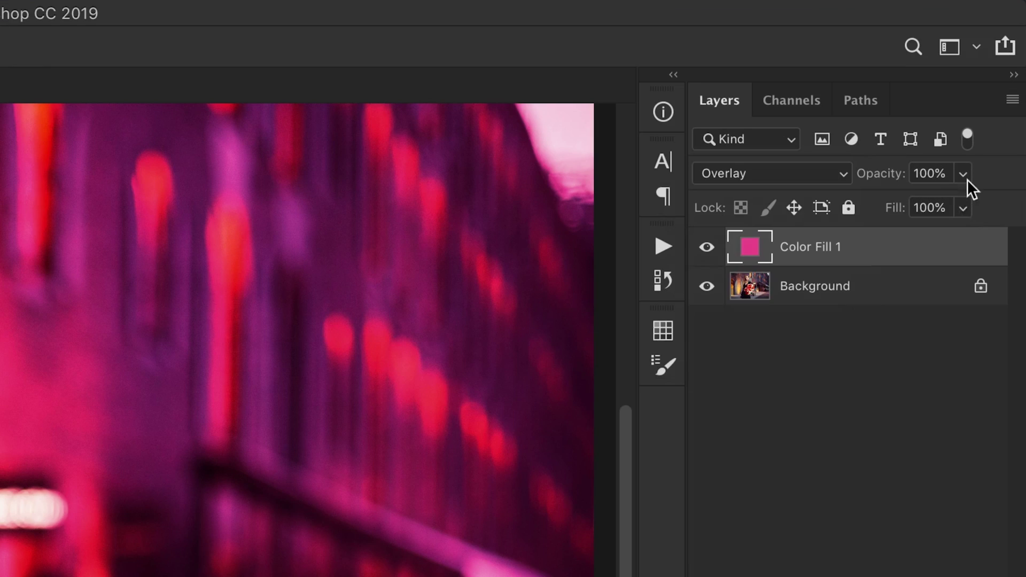
Lower the opacity of the pink color fill layer to soften its tint on the photo.
{"action": "left_click", "coordinate": [978, 152]}
{"action": "left_click_drag", "start_coordinate": [944, 167], "coordinate": [901, 195]}
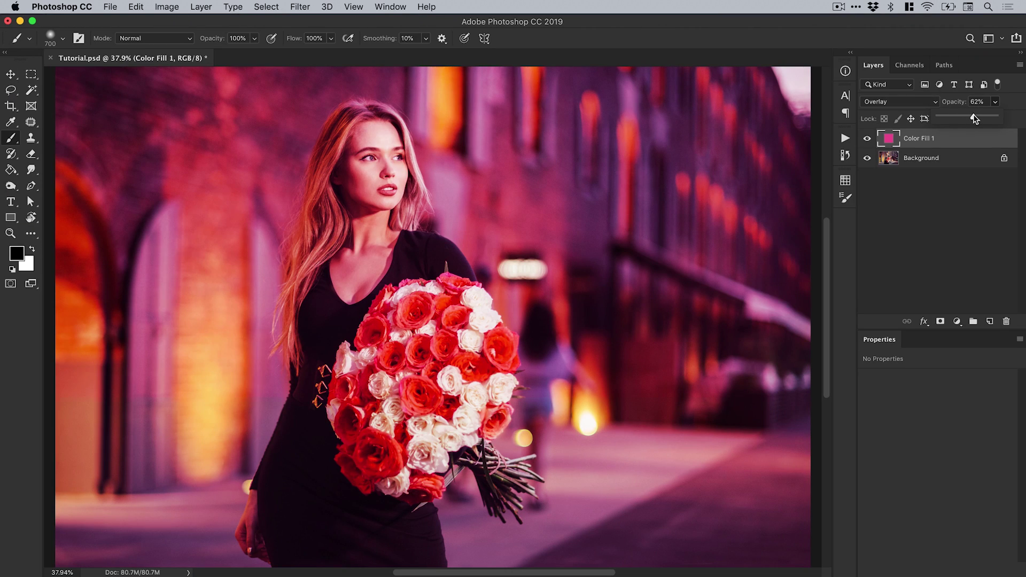
{"action": "left_click_drag", "start_coordinate": [975, 119], "coordinate": [954, 118]}
{"action": "left_click", "coordinate": [995, 102]}
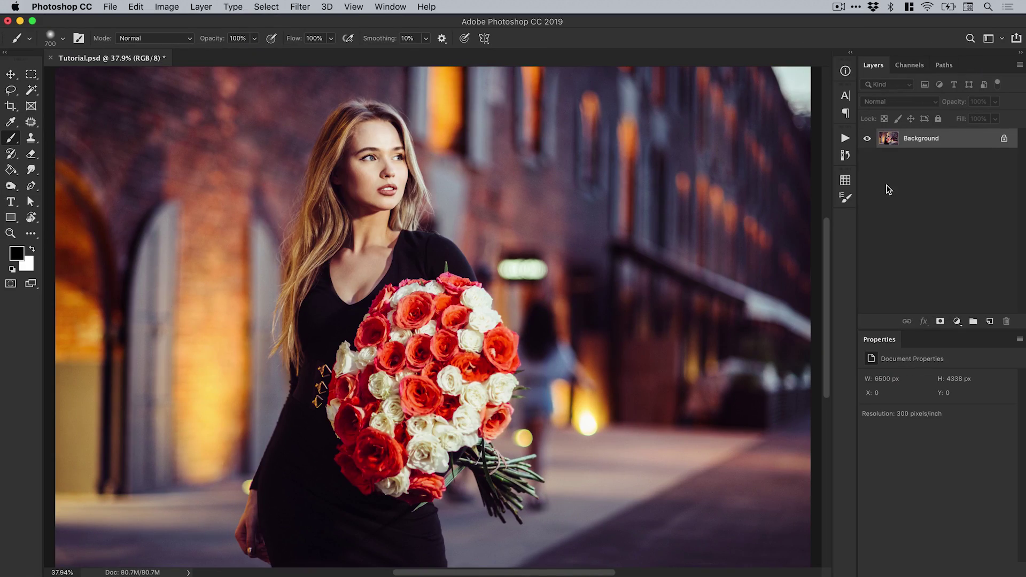
Add a Gradient fill layer above the Background and open its gradient in the Gradient Editor.
{"action": "left_click", "coordinate": [957, 321]}
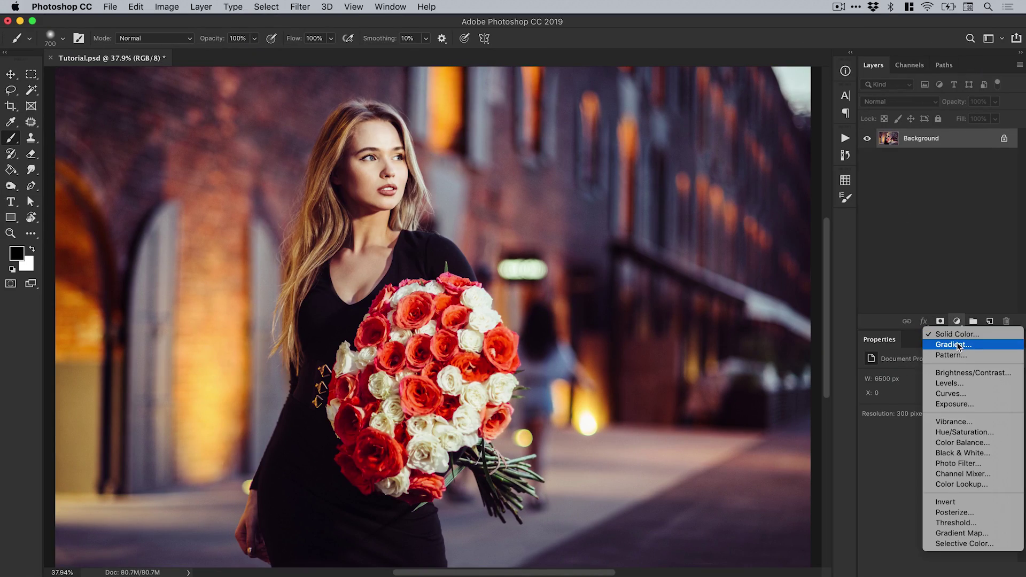
{"action": "left_click", "coordinate": [958, 345]}
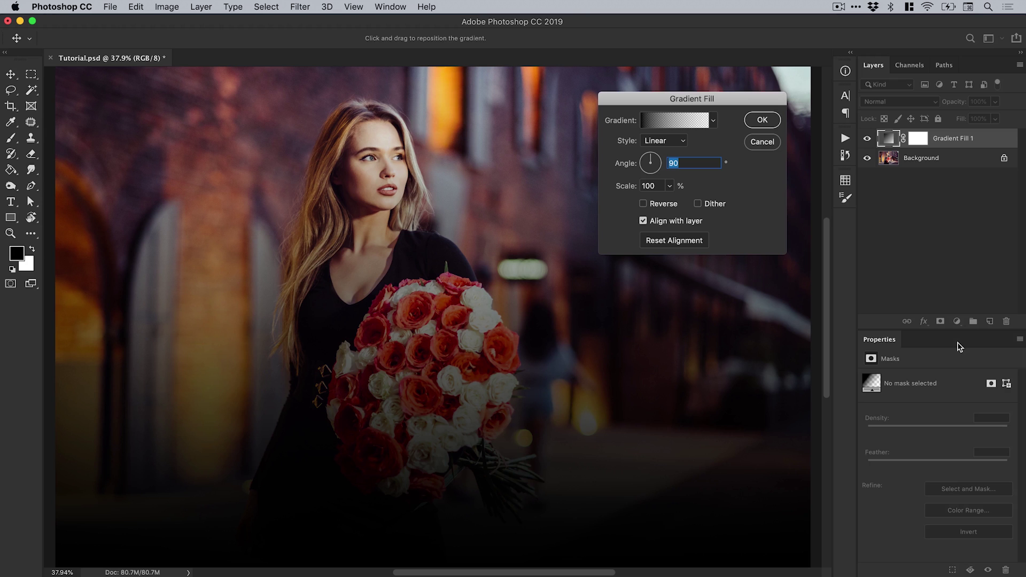
{"action": "left_click", "coordinate": [678, 126]}
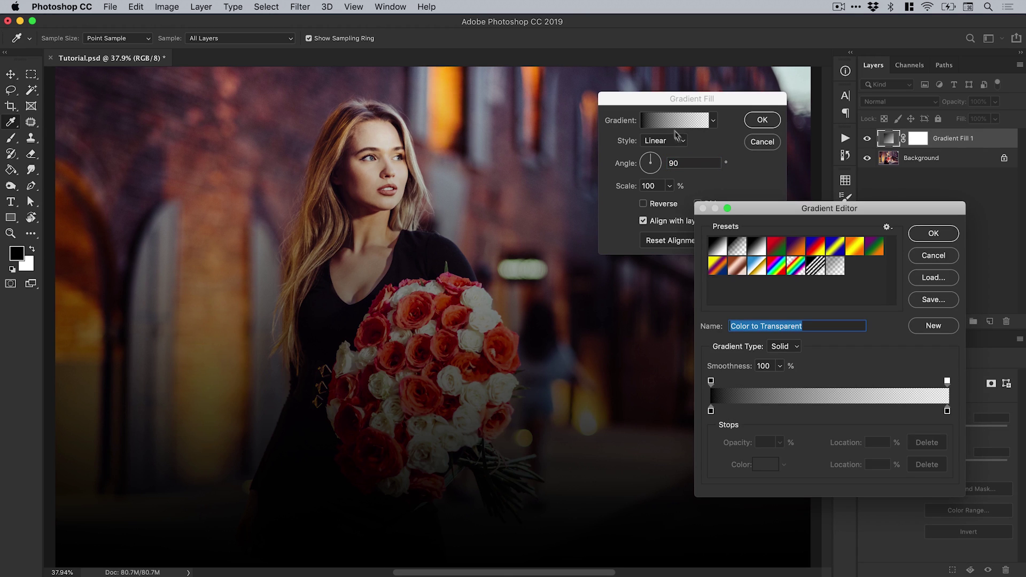
Try presets including Violet, Orange, Transparent Rainbow and Spectrum, and apply the Foreground to Background gradient.
{"action": "left_click", "coordinate": [776, 248]}
{"action": "left_click", "coordinate": [801, 251]}
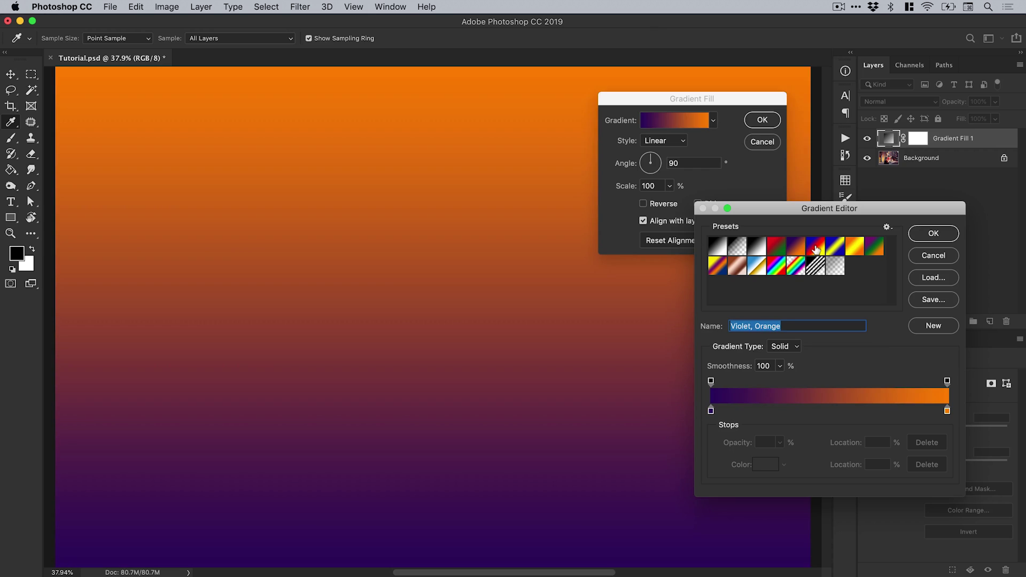
{"action": "left_click", "coordinate": [815, 250]}
{"action": "left_click", "coordinate": [800, 267]}
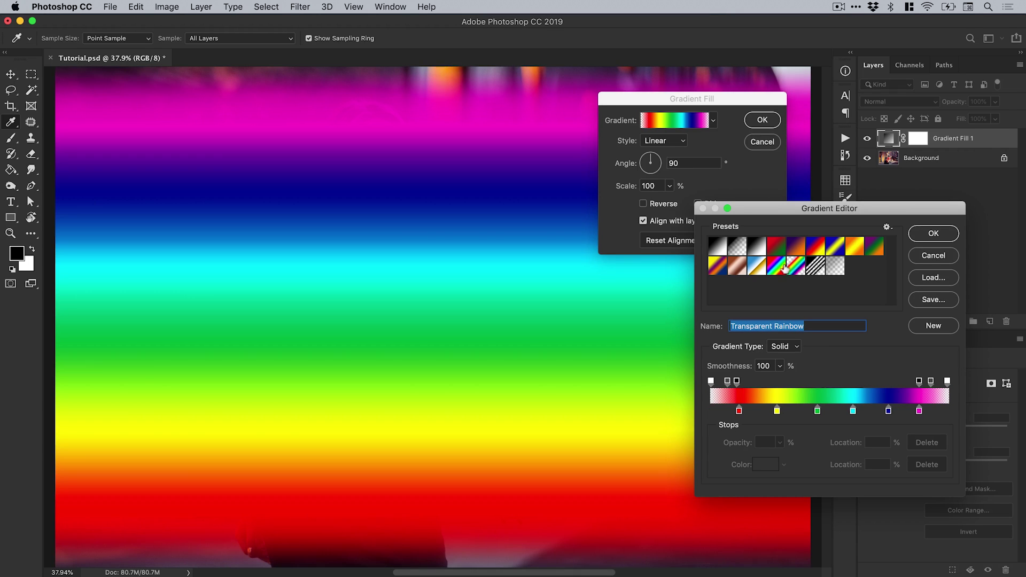
{"action": "left_click", "coordinate": [771, 268]}
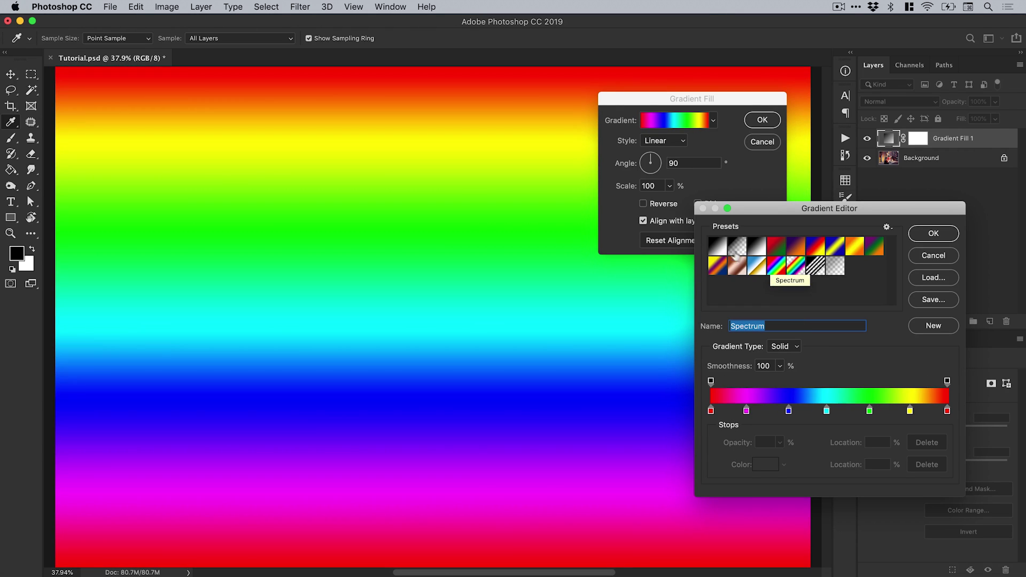
{"action": "left_click", "coordinate": [716, 247]}
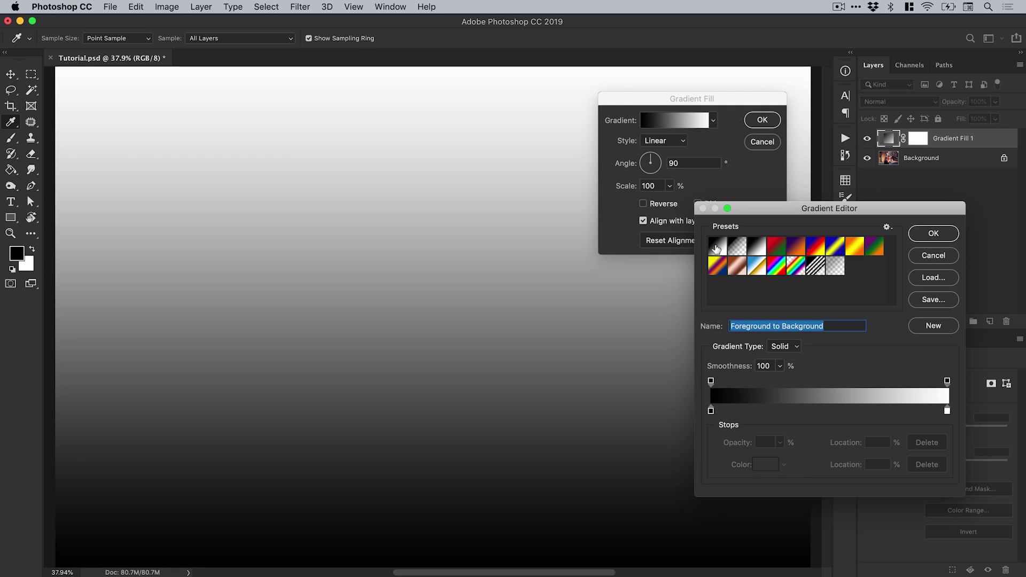
Set the gradient's black starting color stop to pink (ec446f).
{"action": "double_click", "coordinate": [711, 411]}
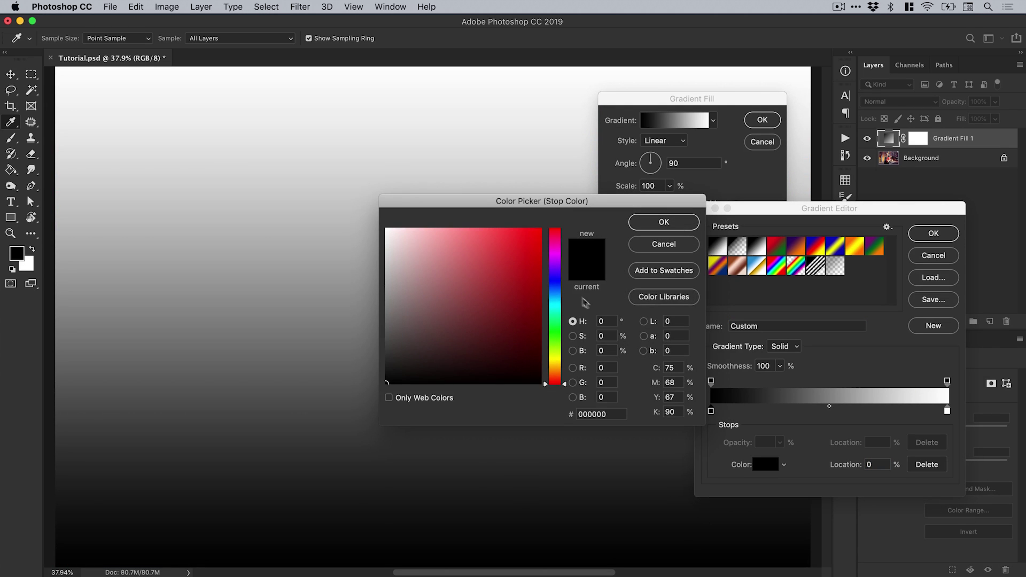
{"action": "left_click", "coordinate": [497, 240]}
{"action": "left_click", "coordinate": [554, 245]}
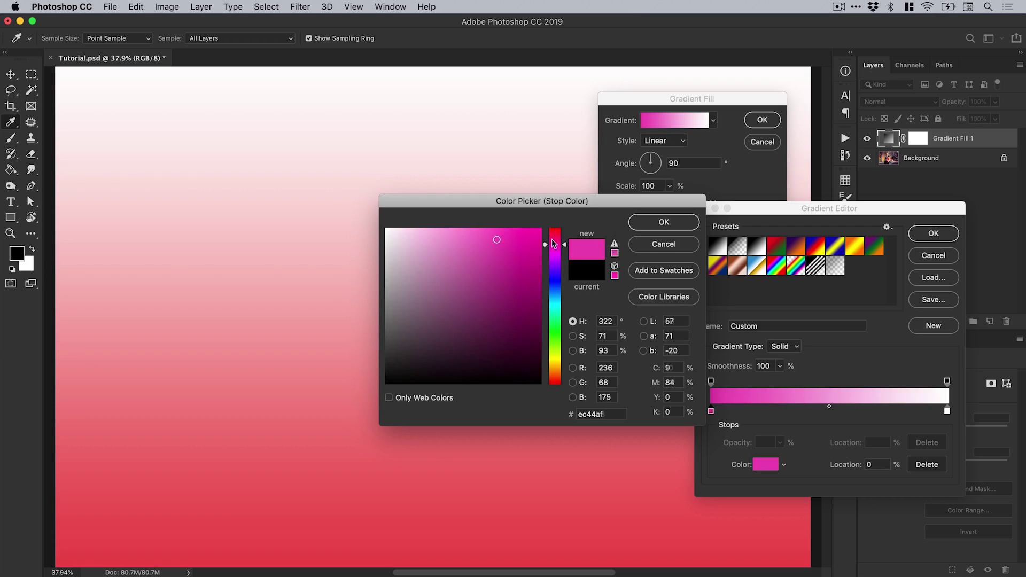
{"action": "left_click_drag", "start_coordinate": [554, 244], "coordinate": [554, 234]}
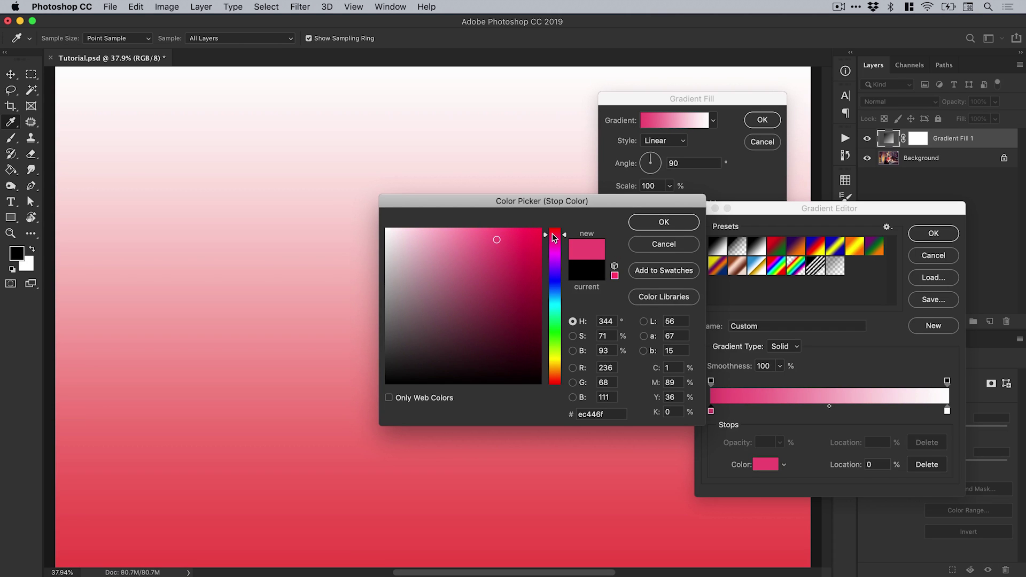
{"action": "left_click", "coordinate": [677, 223]}
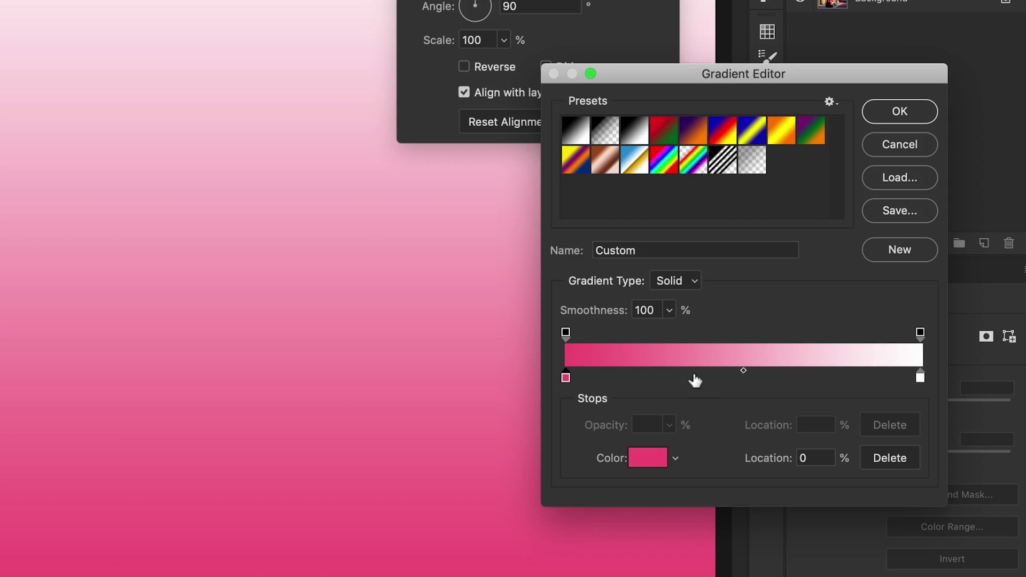
Add a color stop at 37% on the gradient, remove it, and add another stop near the middle.
{"action": "left_click", "coordinate": [697, 378]}
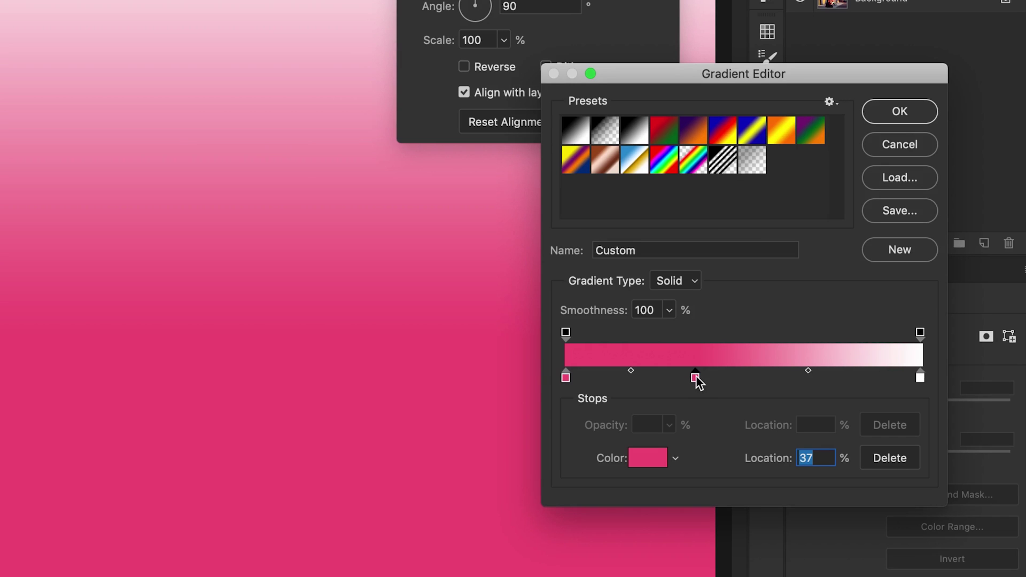
{"action": "left_click_drag", "start_coordinate": [695, 377], "coordinate": [694, 429]}
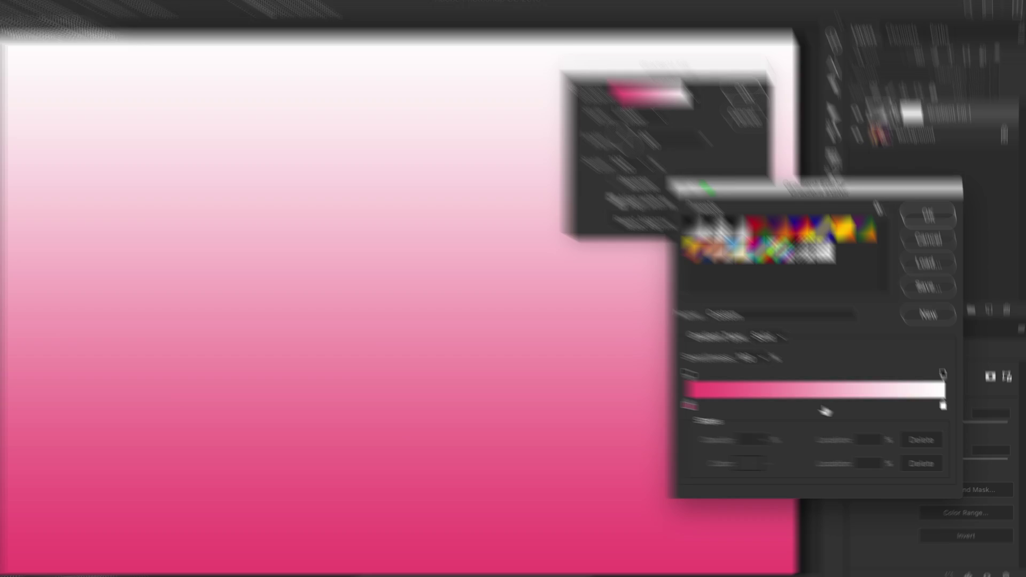
{"action": "left_click", "coordinate": [747, 378]}
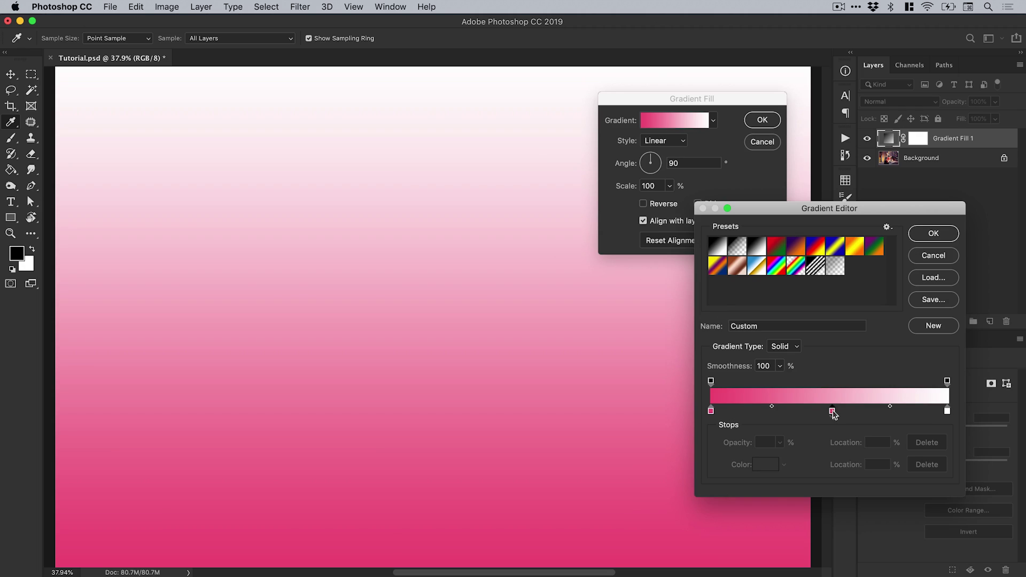
Set the gradient's middle color stop to magenta (ec44b7).
{"action": "double_click", "coordinate": [746, 377]}
{"action": "left_click_drag", "start_coordinate": [556, 238], "coordinate": [555, 246]}
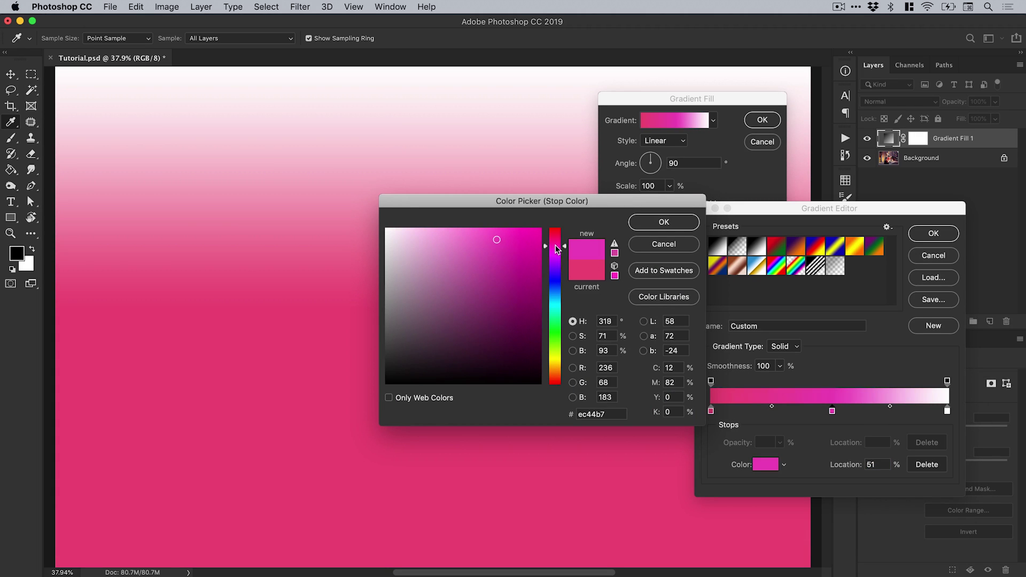
{"action": "left_click", "coordinate": [663, 221]}
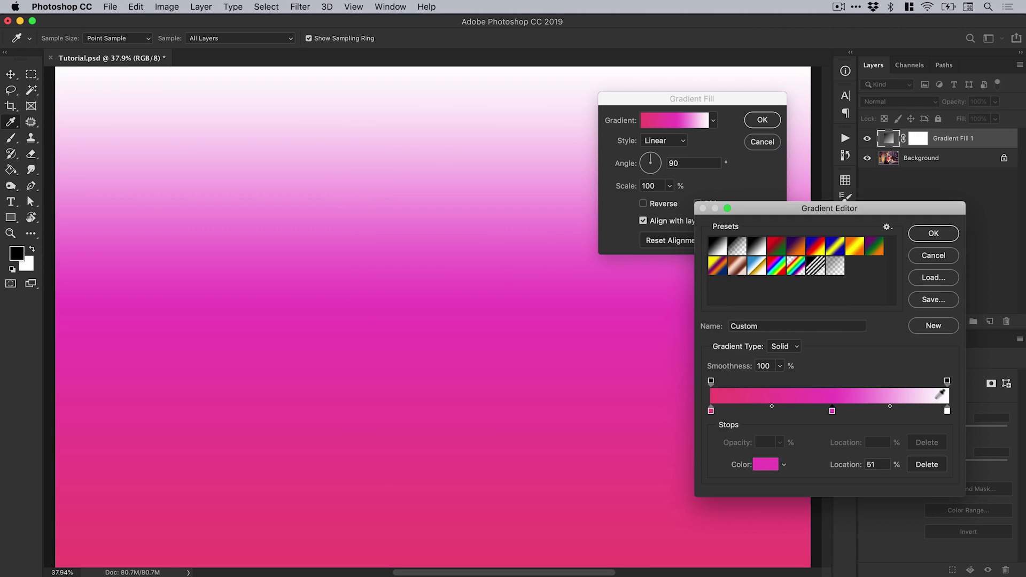
Change the gradient's white end color stop to purple and accept the edited gradient.
{"action": "double_click", "coordinate": [947, 411]}
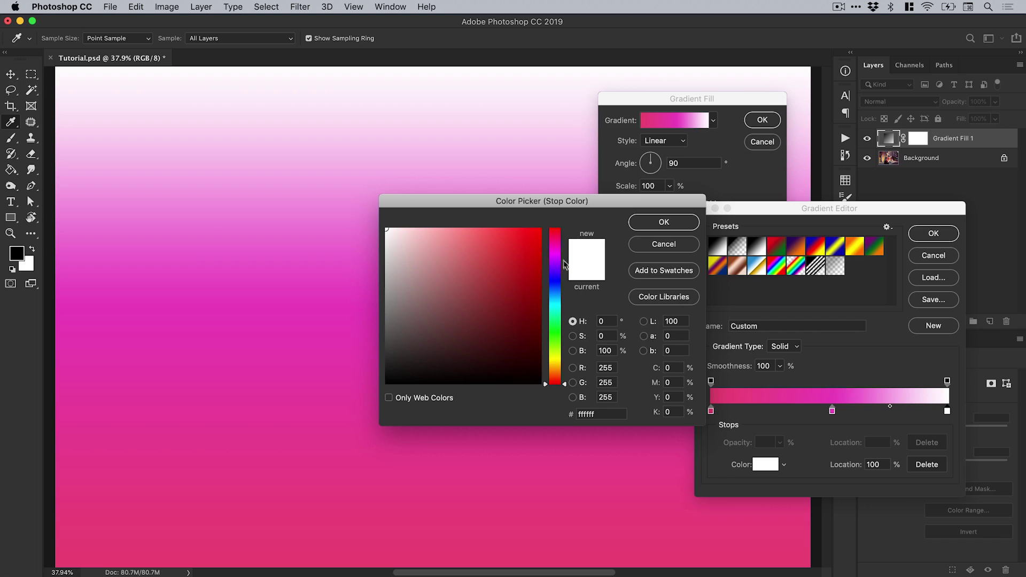
{"action": "left_click", "coordinate": [556, 258]}
{"action": "left_click_drag", "start_coordinate": [556, 263], "coordinate": [556, 262]}
{"action": "left_click_drag", "start_coordinate": [492, 241], "coordinate": [492, 241]}
{"action": "left_click", "coordinate": [664, 222]}
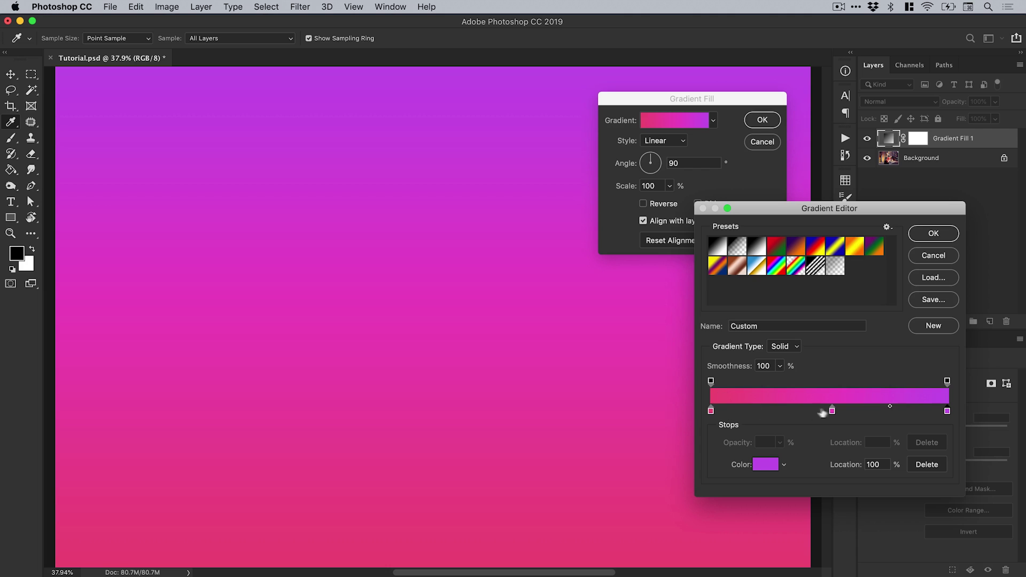
{"action": "left_click", "coordinate": [933, 235]}
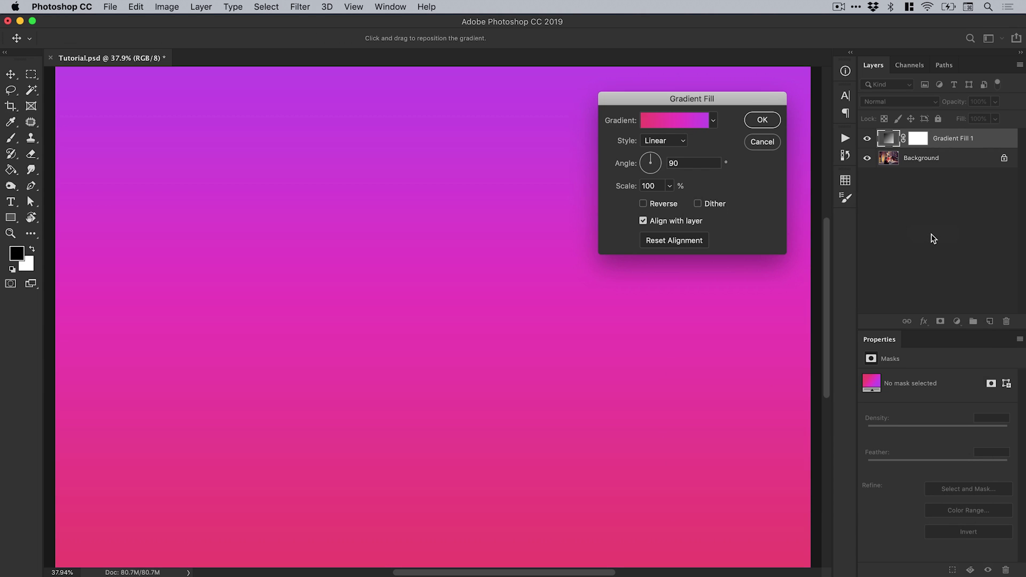
Try the Radial, Angle, Reflected and Diamond gradient styles, and return the style to Linear.
{"action": "left_click", "coordinate": [670, 140]}
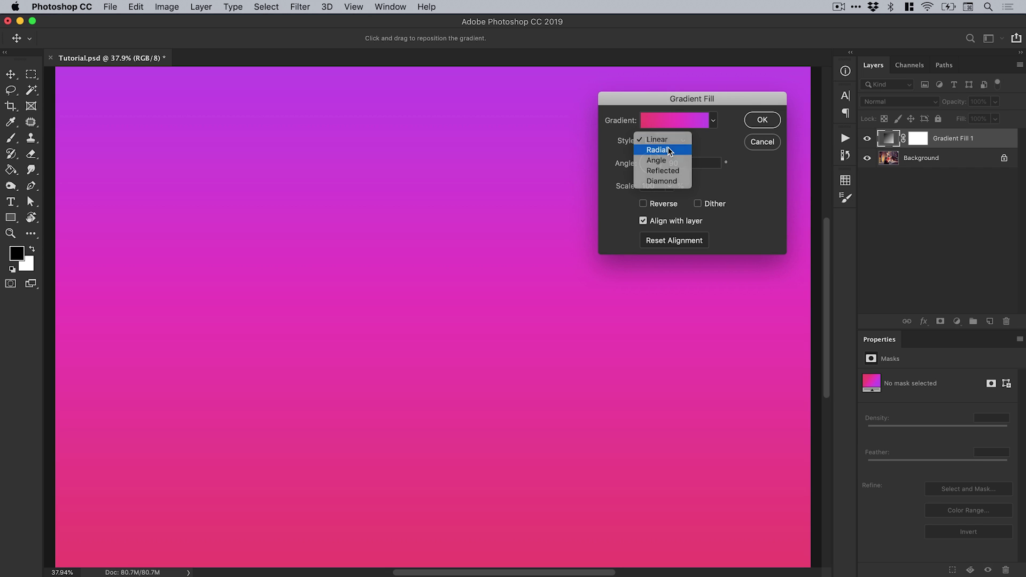
{"action": "left_click", "coordinate": [670, 151]}
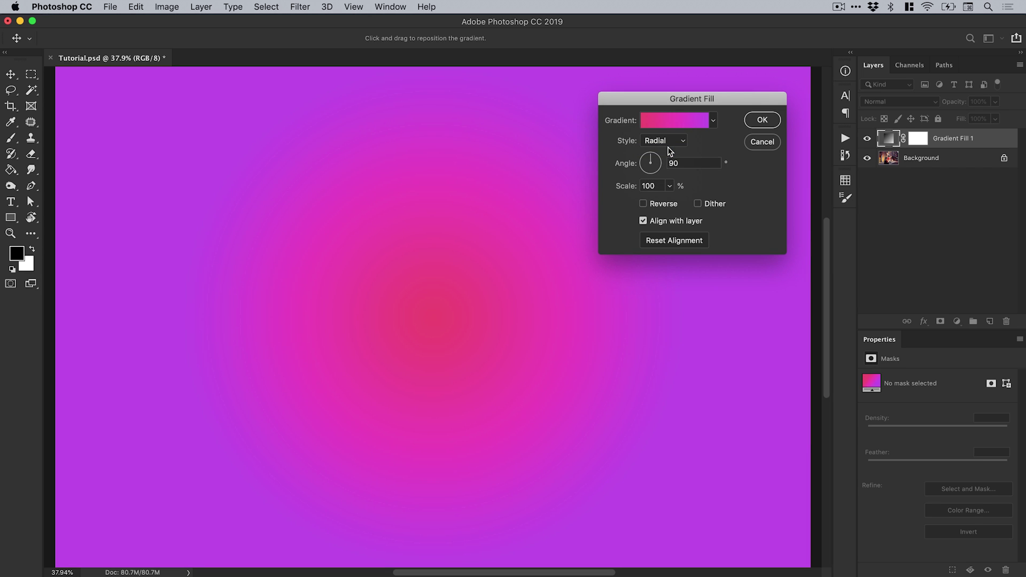
{"action": "left_click", "coordinate": [669, 140]}
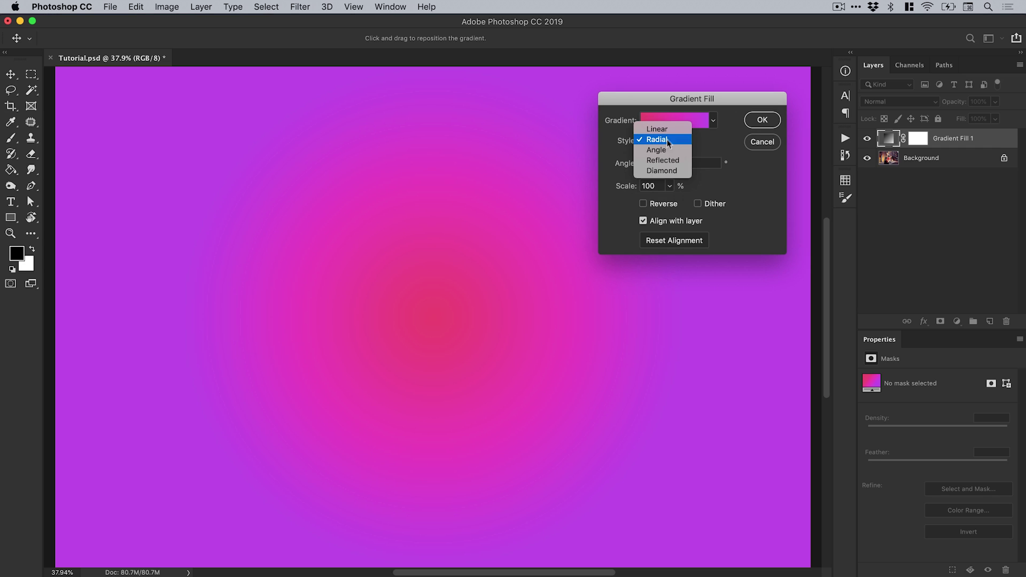
{"action": "left_click", "coordinate": [667, 149]}
{"action": "left_click", "coordinate": [667, 142]}
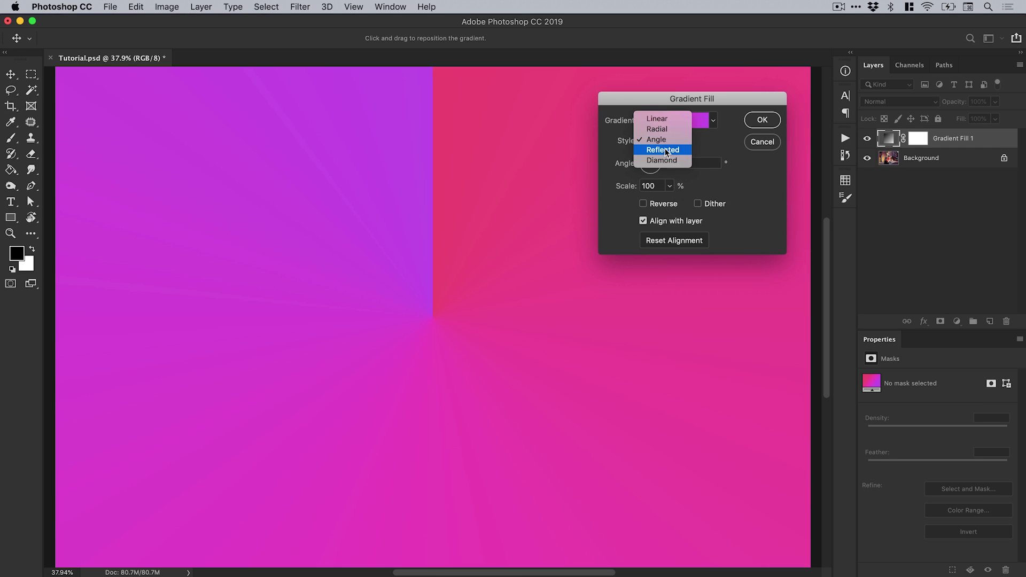
{"action": "left_click", "coordinate": [667, 151]}
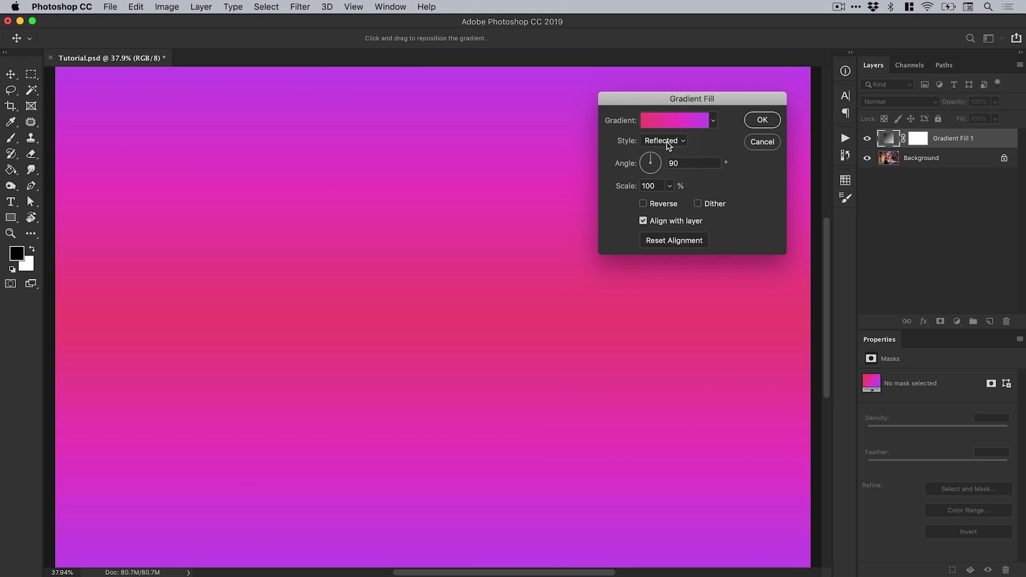
{"action": "left_click", "coordinate": [666, 143]}
{"action": "left_click", "coordinate": [666, 150]}
{"action": "left_click", "coordinate": [666, 143]}
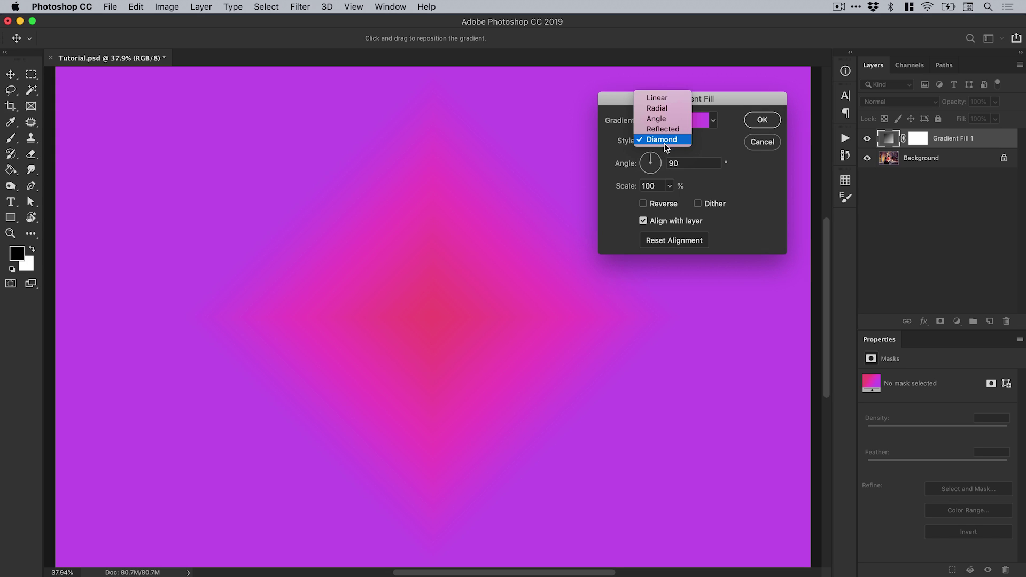
{"action": "left_click", "coordinate": [661, 98]}
Set the gradient fill's angle to 148.29° and its scale to 89%, and accept the fill settings.
{"action": "mouse_move", "coordinate": [656, 159]}
{"action": "left_mouse_down"}
{"action": "mouse_move", "coordinate": [659, 170]}
{"action": "mouse_move", "coordinate": [644, 165]}
{"action": "mouse_move", "coordinate": [653, 160]}
{"action": "mouse_move", "coordinate": [656, 174]}
{"action": "mouse_move", "coordinate": [645, 163]}
{"action": "left_mouse_up"}
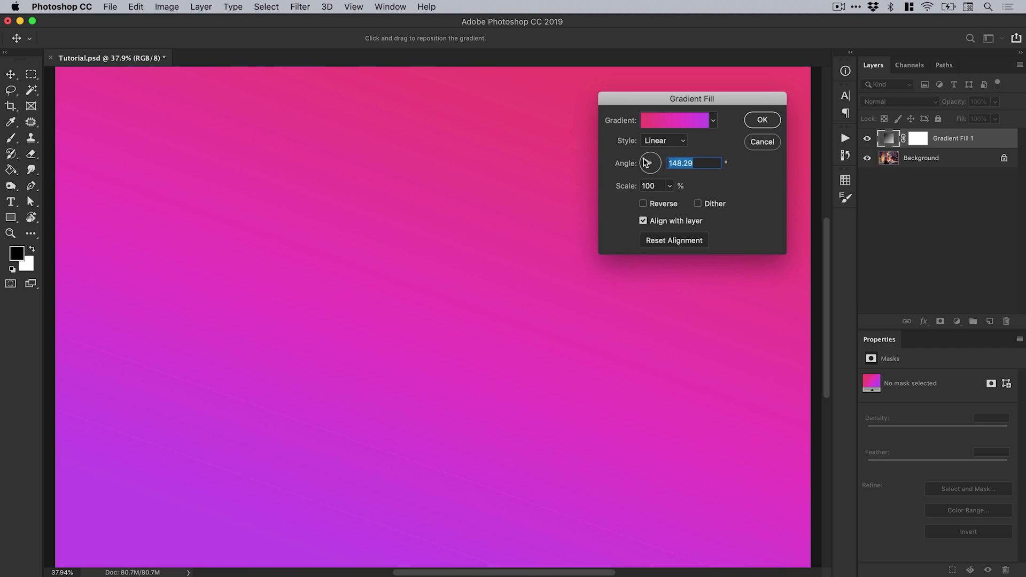
{"action": "left_click", "coordinate": [670, 186]}
{"action": "mouse_move", "coordinate": [672, 201]}
{"action": "left_mouse_down"}
{"action": "mouse_move", "coordinate": [715, 207]}
{"action": "mouse_move", "coordinate": [670, 207]}
{"action": "left_mouse_up"}
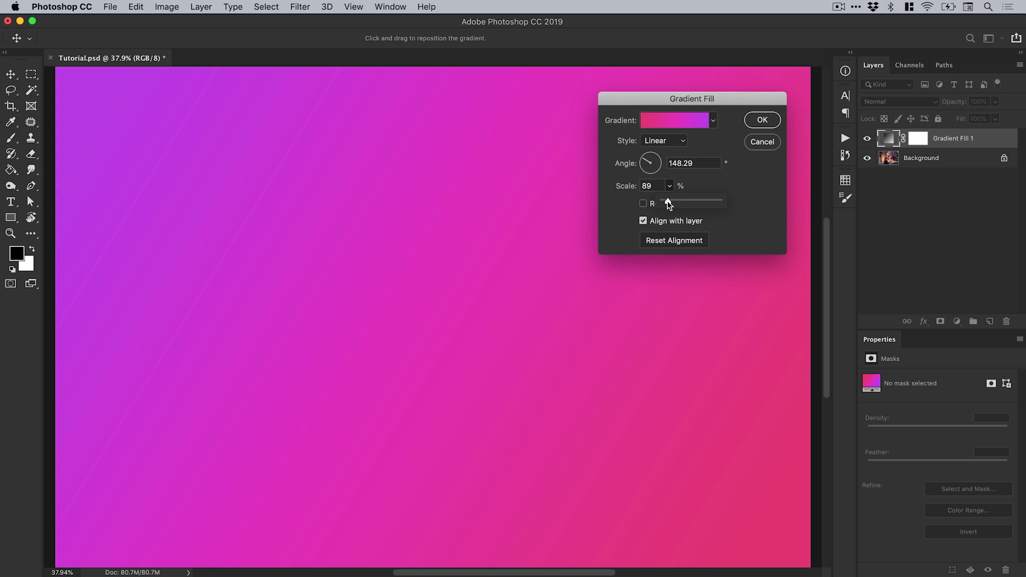
{"action": "left_click", "coordinate": [623, 207]}
{"action": "left_click", "coordinate": [762, 120]}
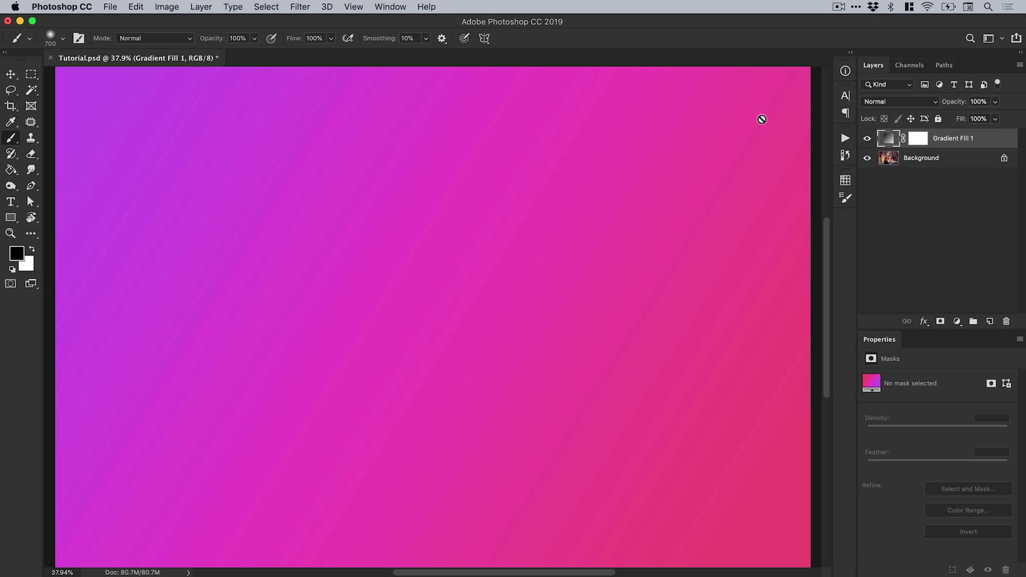
Set the gradient fill layer's blend mode to Hard Light.
{"action": "left_click", "coordinate": [894, 103]}
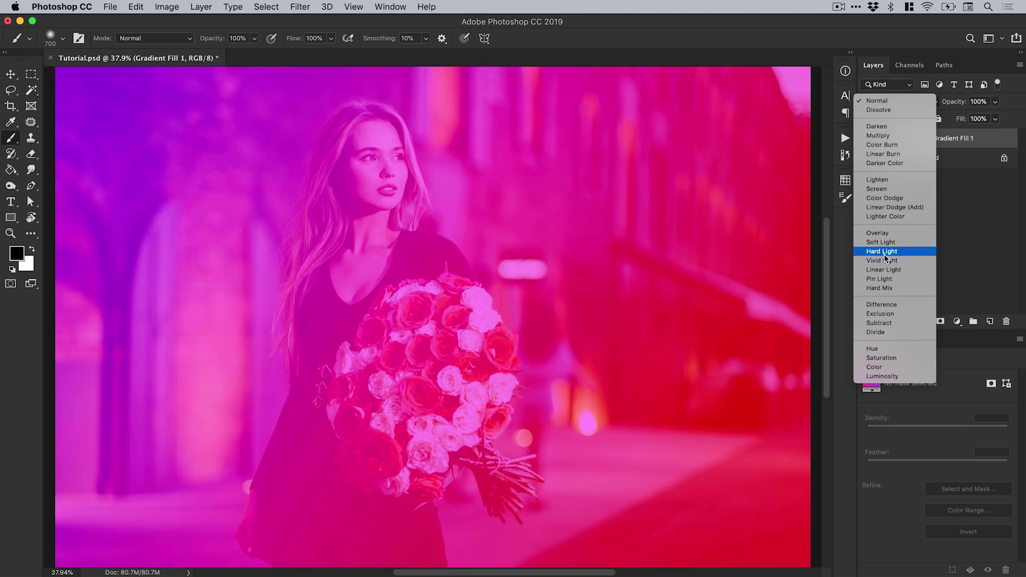
{"action": "left_click", "coordinate": [884, 254]}
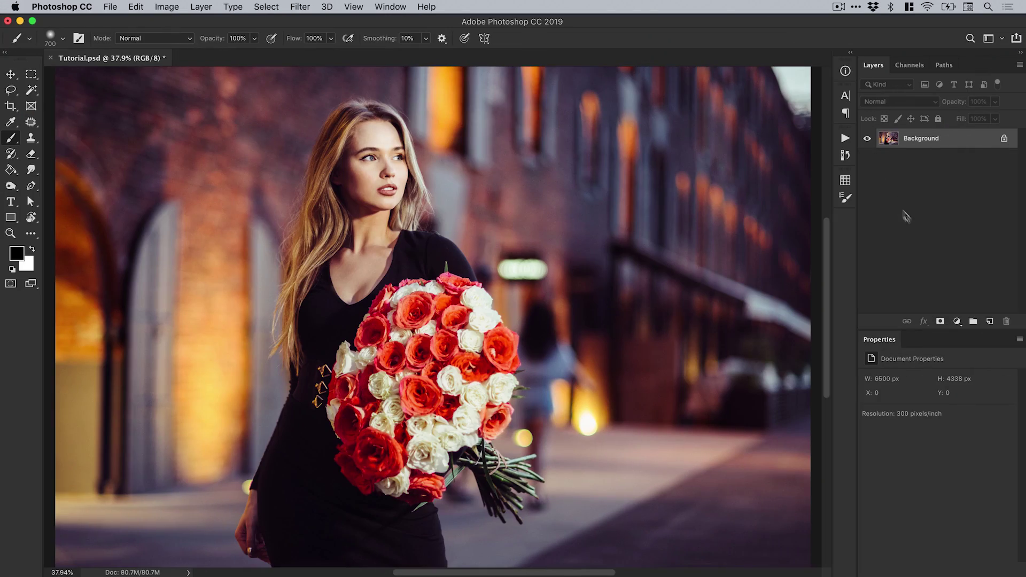
Add a Pattern fill layer above the Background, trying a 945% pattern scale before setting it to 429%.
{"action": "left_click", "coordinate": [957, 321]}
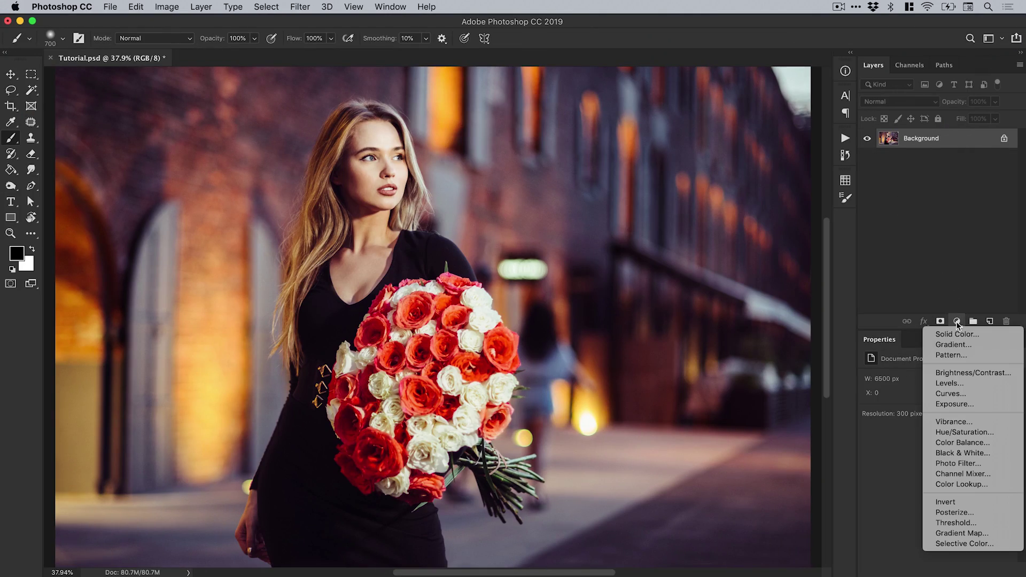
{"action": "left_click", "coordinate": [965, 354]}
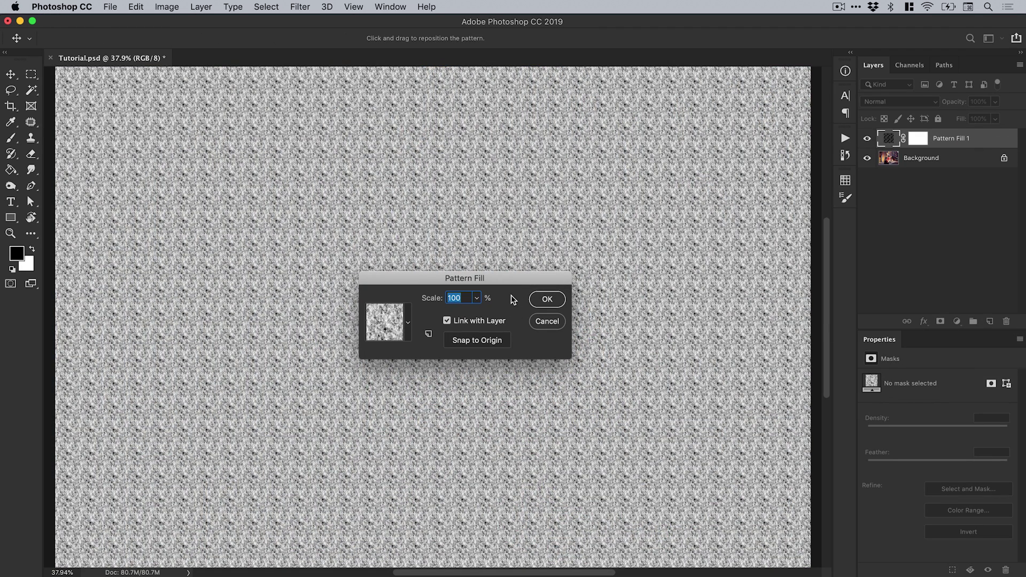
{"action": "left_click", "coordinate": [476, 299]}
{"action": "left_click_drag", "start_coordinate": [476, 312], "coordinate": [523, 313]}
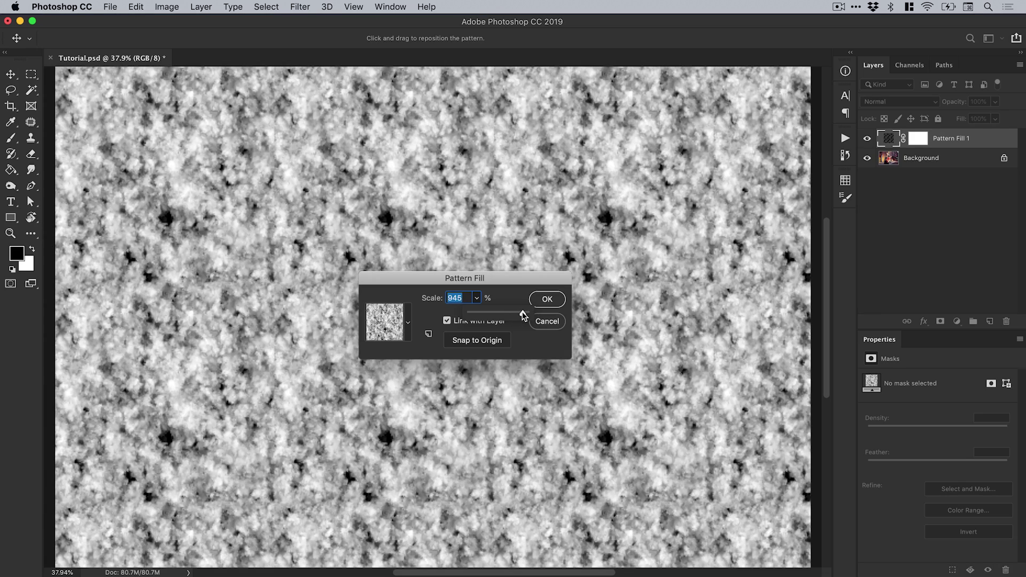
{"action": "left_click_drag", "start_coordinate": [522, 313], "coordinate": [495, 313]}
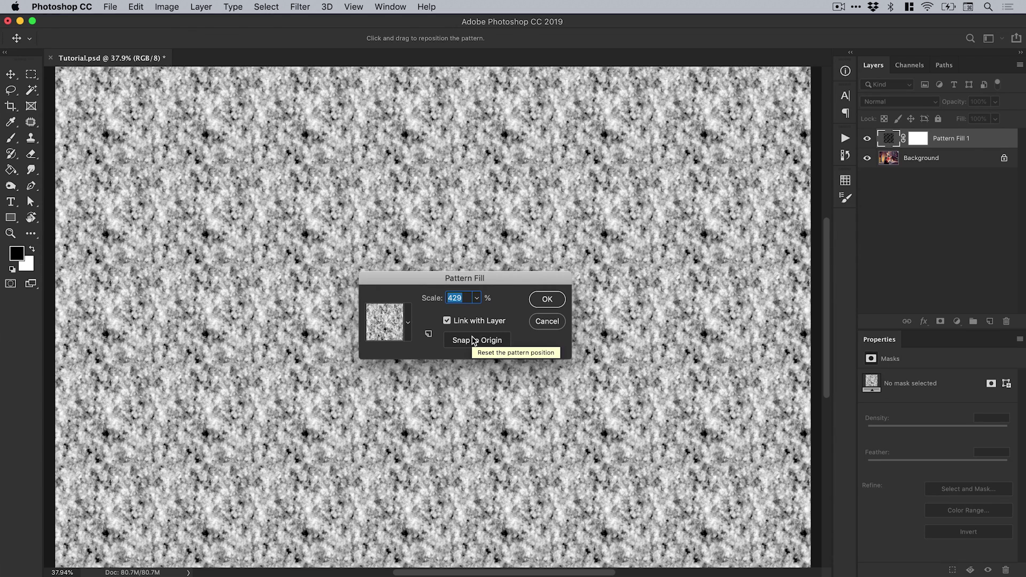
Try several gray texture patterns from the middle of the pattern list on the fill layer.
{"action": "left_click", "coordinate": [399, 325]}
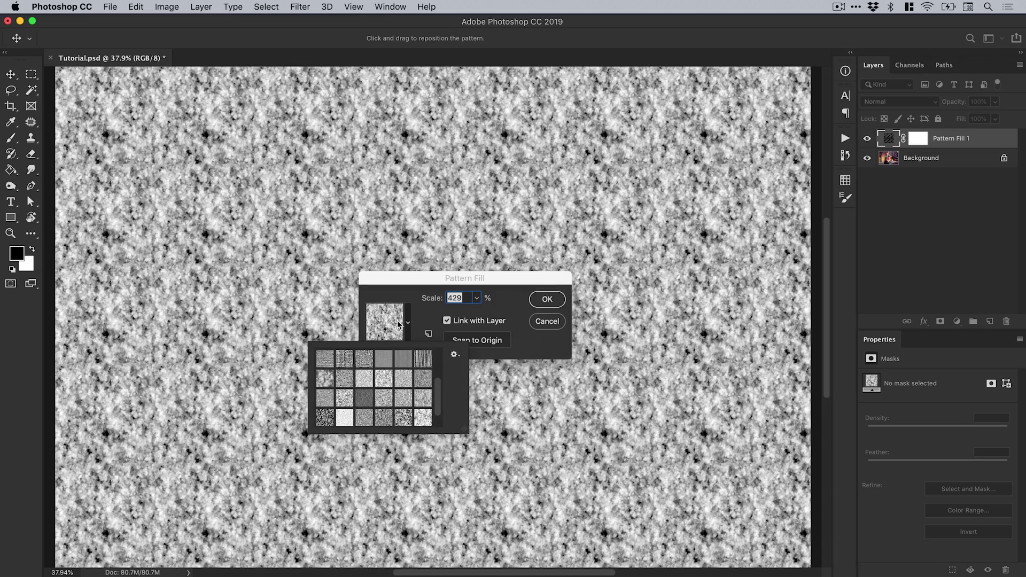
{"action": "left_click", "coordinate": [364, 359]}
{"action": "left_click", "coordinate": [385, 359]}
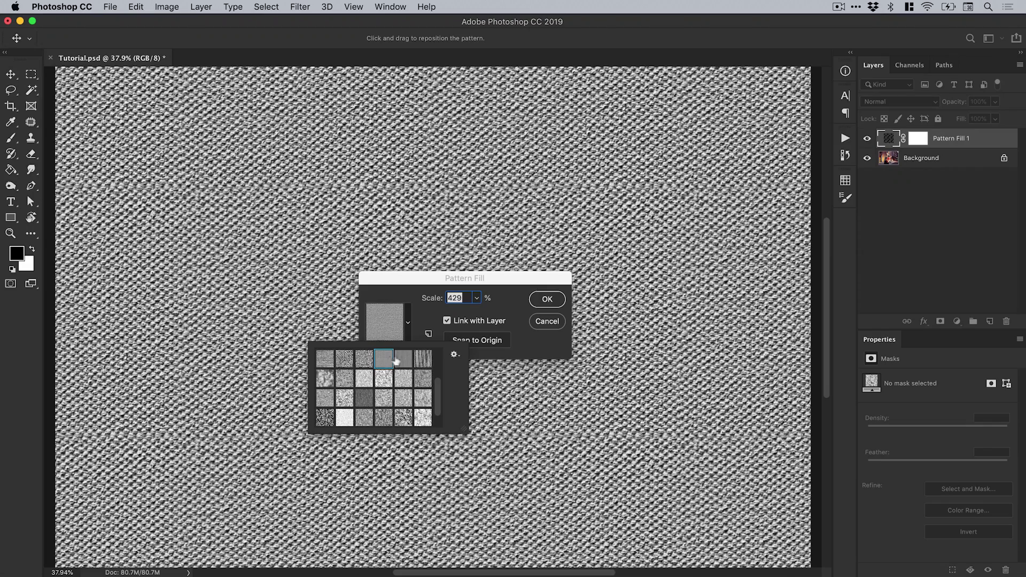
{"action": "left_click", "coordinate": [403, 359]}
{"action": "left_click", "coordinate": [423, 359]}
{"action": "left_click", "coordinate": [424, 378]}
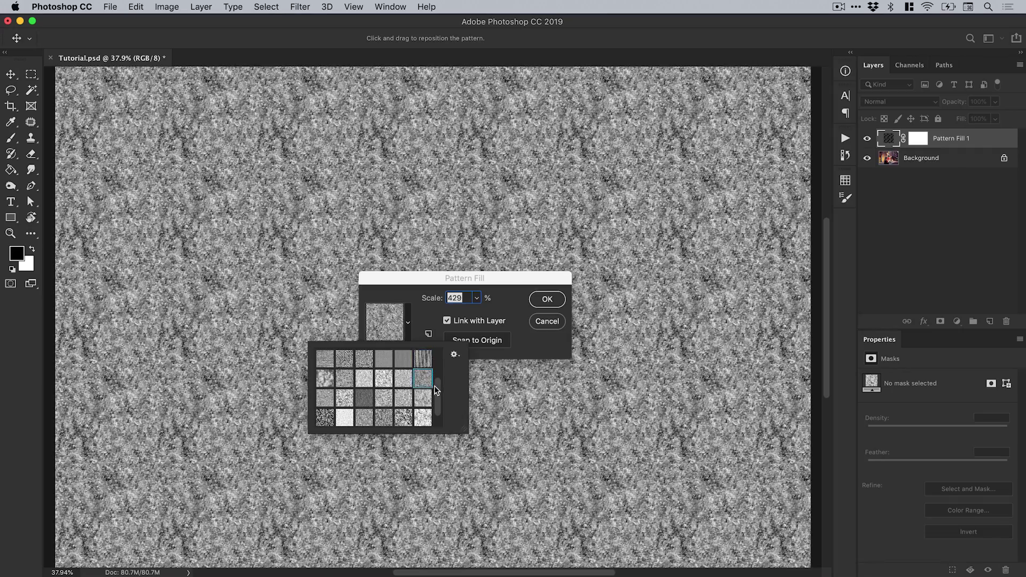
Try patterns from the start of the list, including diagonal lines, blue and yellow textures, concentric squares, dots and the semi-transparent scratched texture.
{"action": "left_click_drag", "start_coordinate": [435, 390], "coordinate": [437, 359]}
{"action": "left_click", "coordinate": [325, 358]}
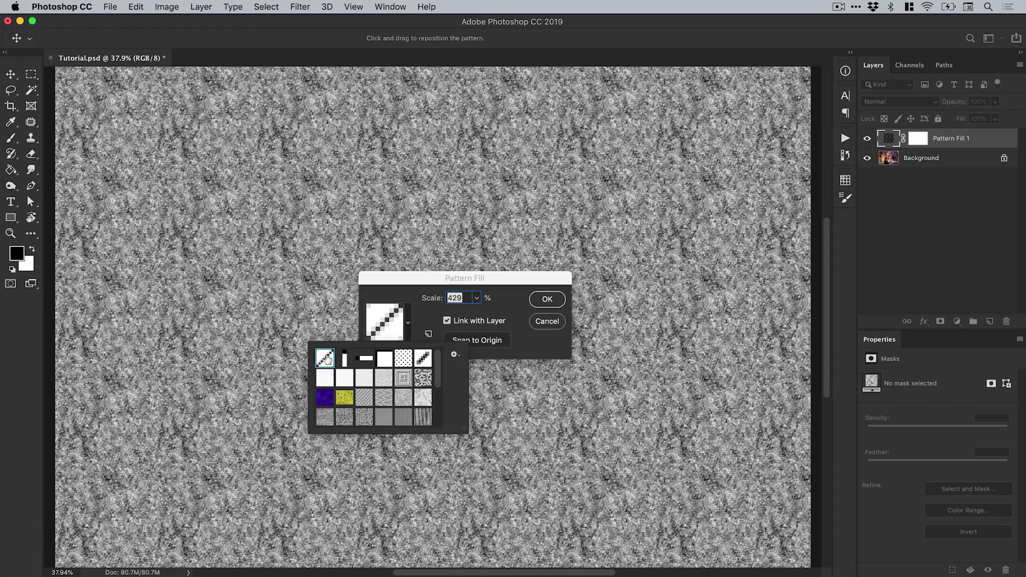
{"action": "left_click", "coordinate": [325, 378]}
{"action": "left_click", "coordinate": [325, 397]}
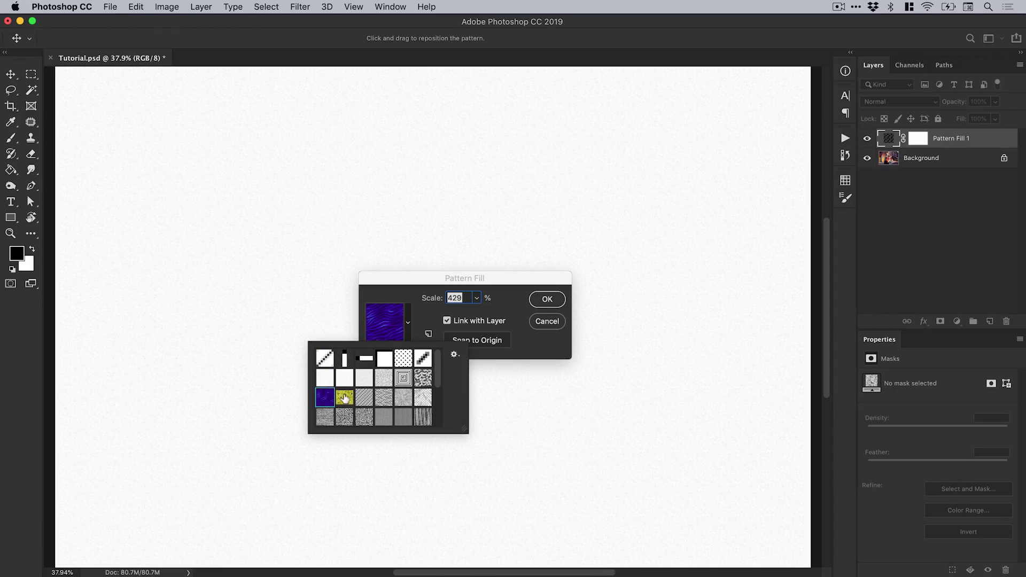
{"action": "left_click", "coordinate": [345, 398]}
{"action": "left_click", "coordinate": [402, 377]}
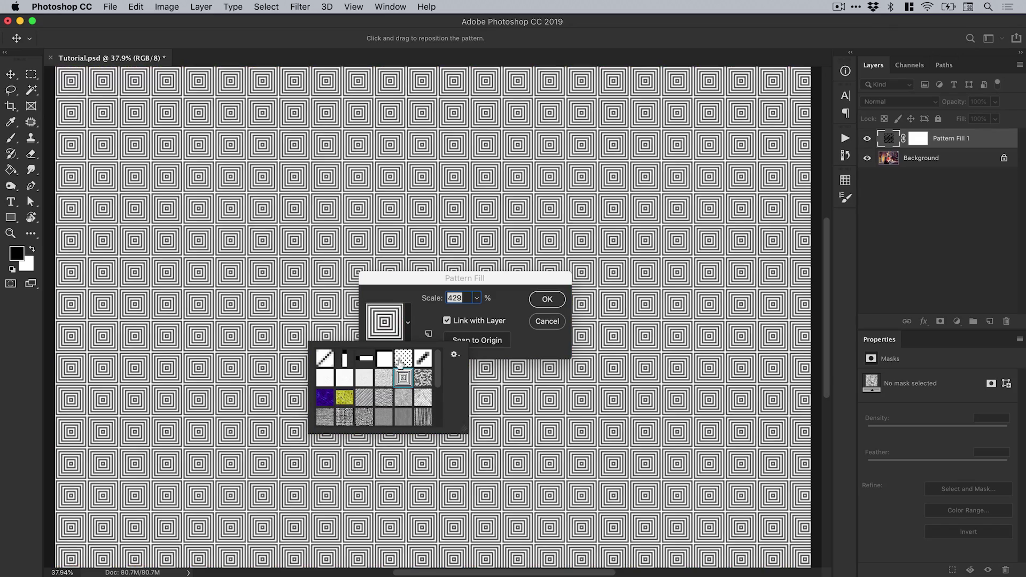
{"action": "left_click", "coordinate": [400, 363]}
{"action": "left_click", "coordinate": [425, 360]}
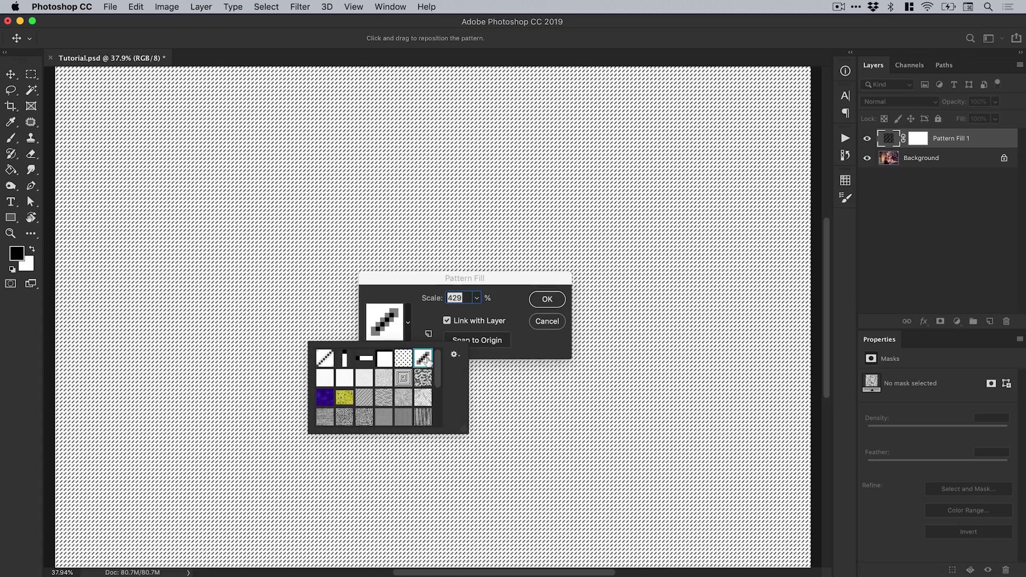
{"action": "left_click", "coordinate": [423, 377]}
{"action": "left_click", "coordinate": [423, 397]}
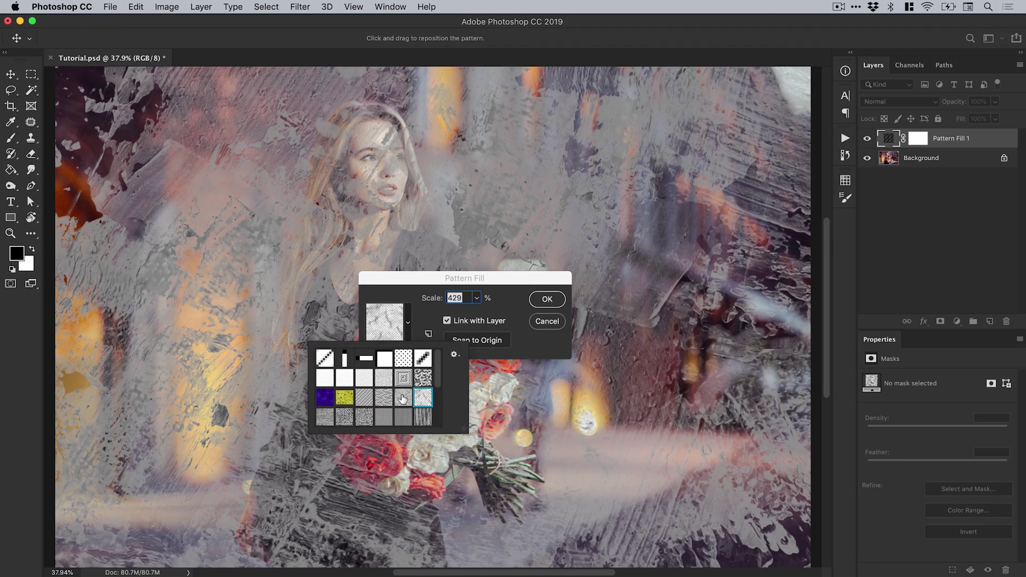
Append the Artist Surfaces patterns to the current ones and enlarge the pattern picker to show the whole list.
{"action": "left_click", "coordinate": [454, 355]}
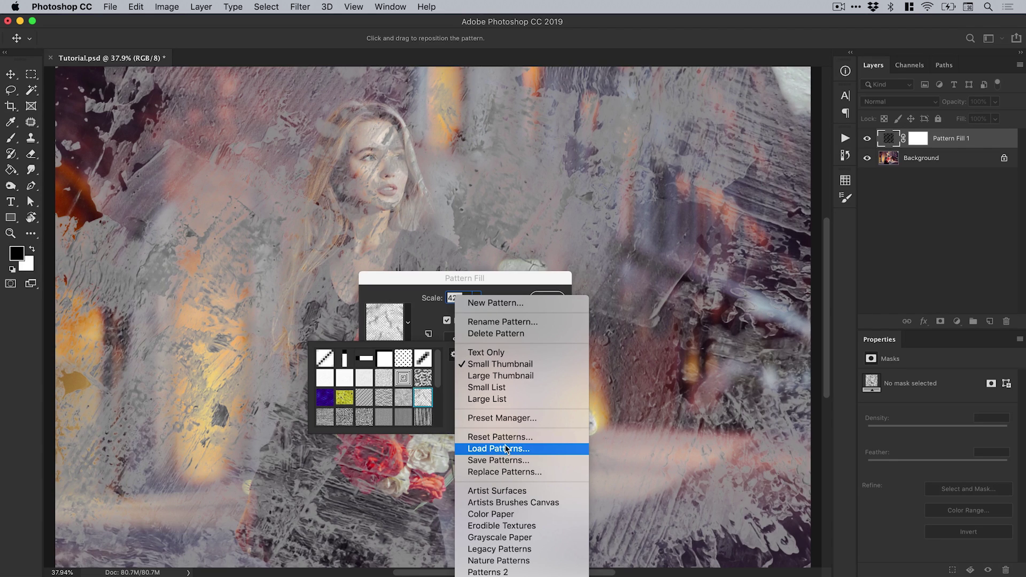
{"action": "left_click", "coordinate": [533, 492]}
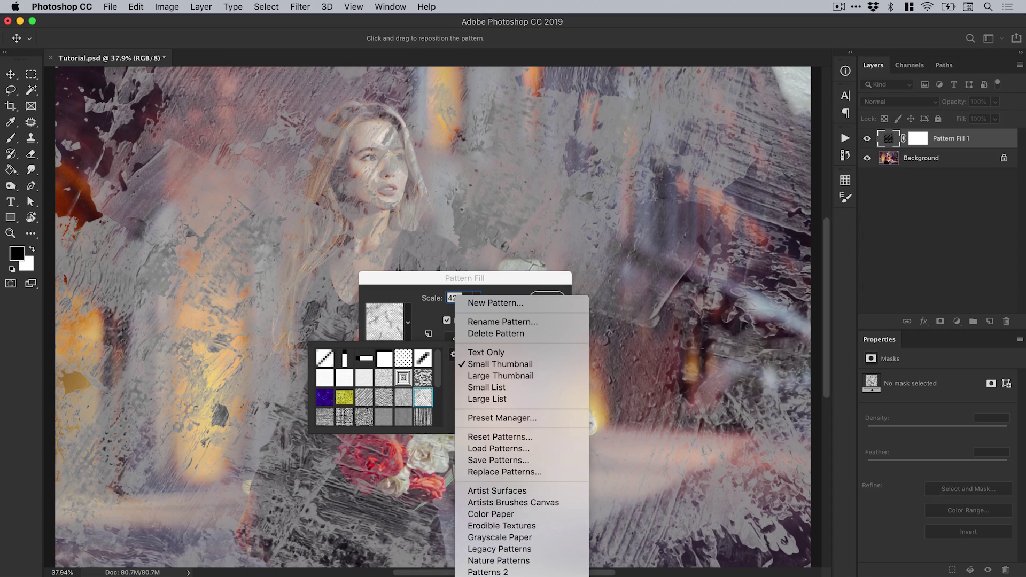
{"action": "left_click", "coordinate": [527, 492]}
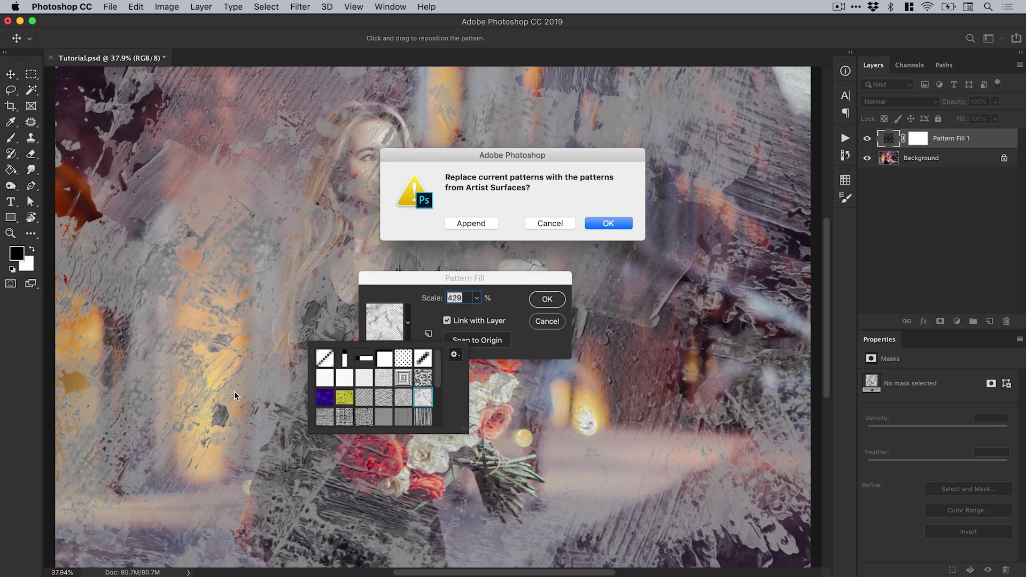
{"action": "left_click", "coordinate": [466, 223]}
{"action": "left_click_drag", "start_coordinate": [438, 369], "coordinate": [532, 516]}
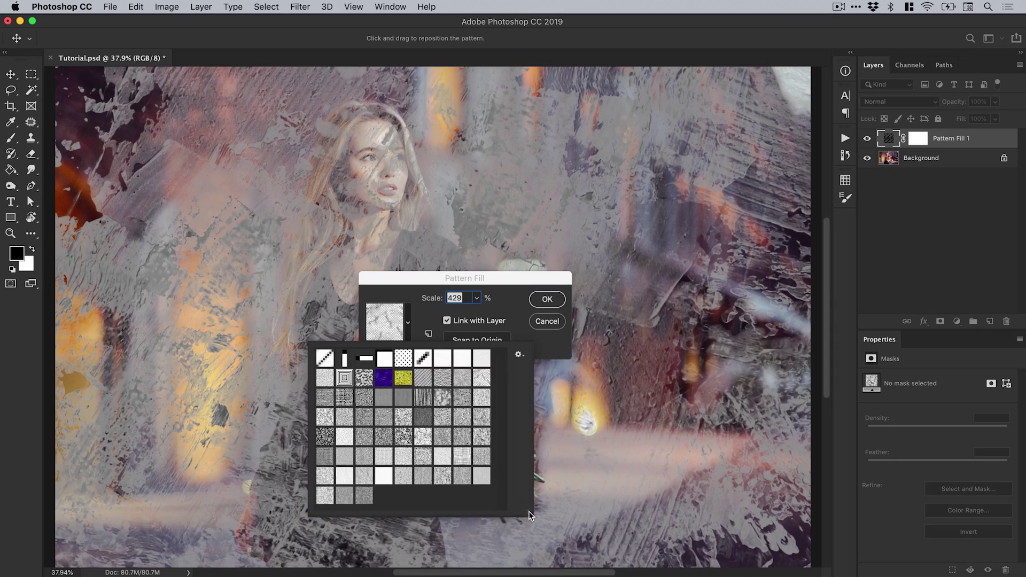
Try several textures in the lower rows of the expanded pattern list, ending on the very light canvas-like pattern second in its row.
{"action": "left_click", "coordinate": [408, 444]}
{"action": "left_click", "coordinate": [425, 443]}
{"action": "left_click", "coordinate": [444, 444]}
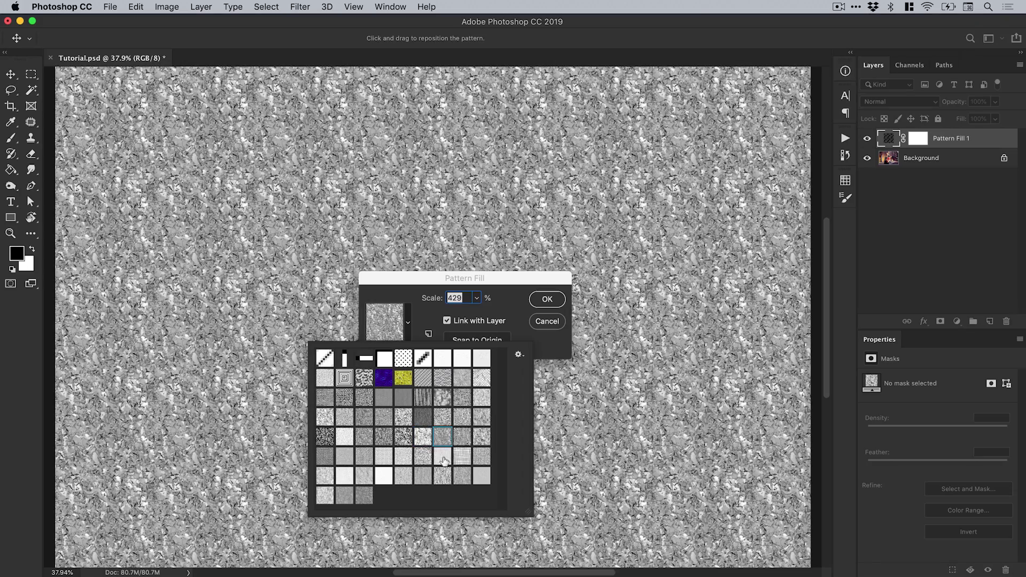
{"action": "left_click", "coordinate": [443, 458]}
{"action": "left_click", "coordinate": [403, 456]}
{"action": "left_click", "coordinate": [383, 476]}
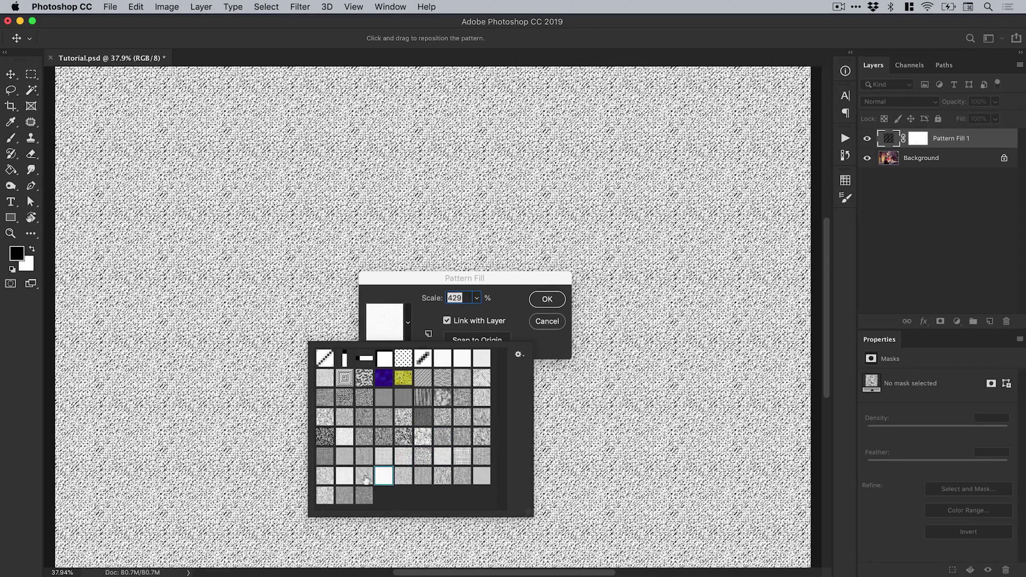
{"action": "left_click", "coordinate": [364, 479]}
{"action": "left_click", "coordinate": [344, 479]}
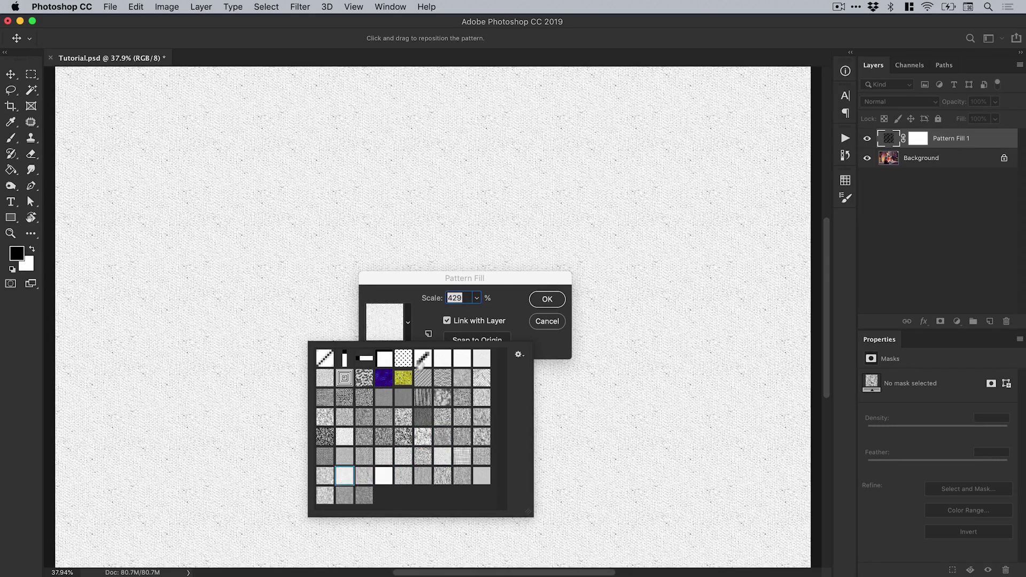
Set the canvas-like pattern's scale to 693% and accept the pattern fill settings.
{"action": "left_click_drag", "start_coordinate": [476, 297], "coordinate": [491, 314]}
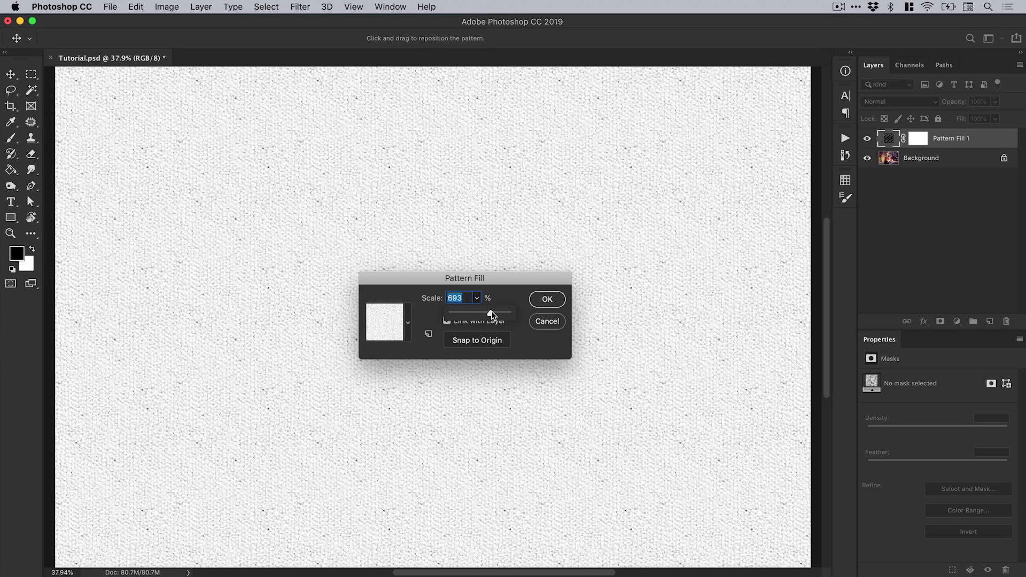
{"action": "left_click", "coordinate": [546, 299]}
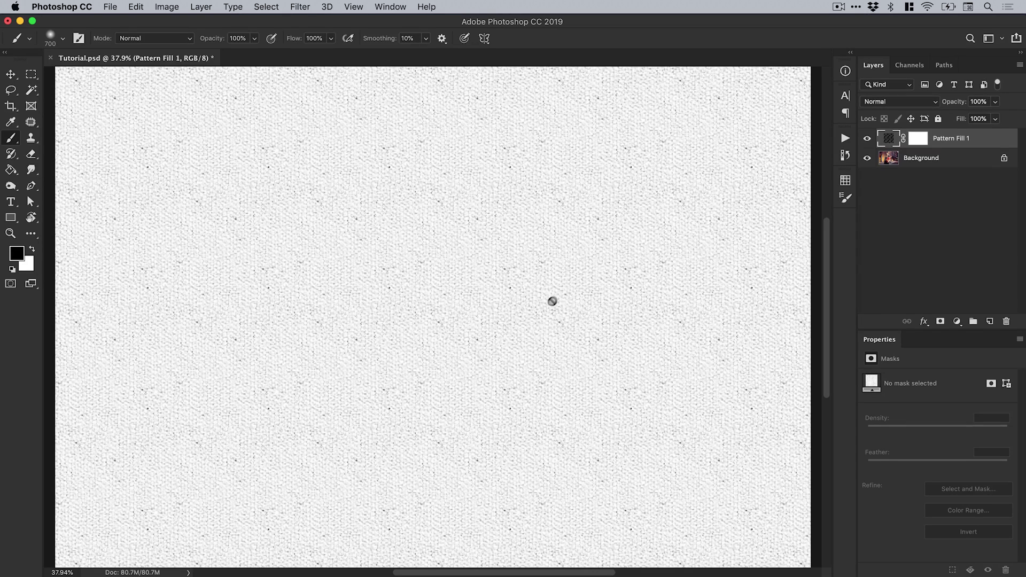
Set the pattern fill layer to Soft Light at 42% opacity and toggle its visibility to compare the effect.
{"action": "left_click", "coordinate": [914, 102]}
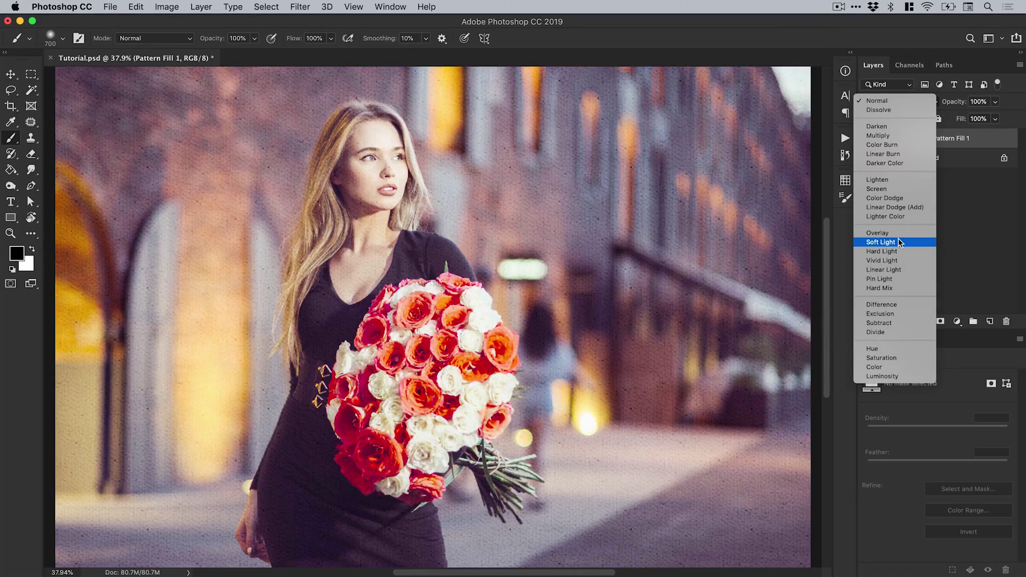
{"action": "left_click", "coordinate": [901, 242]}
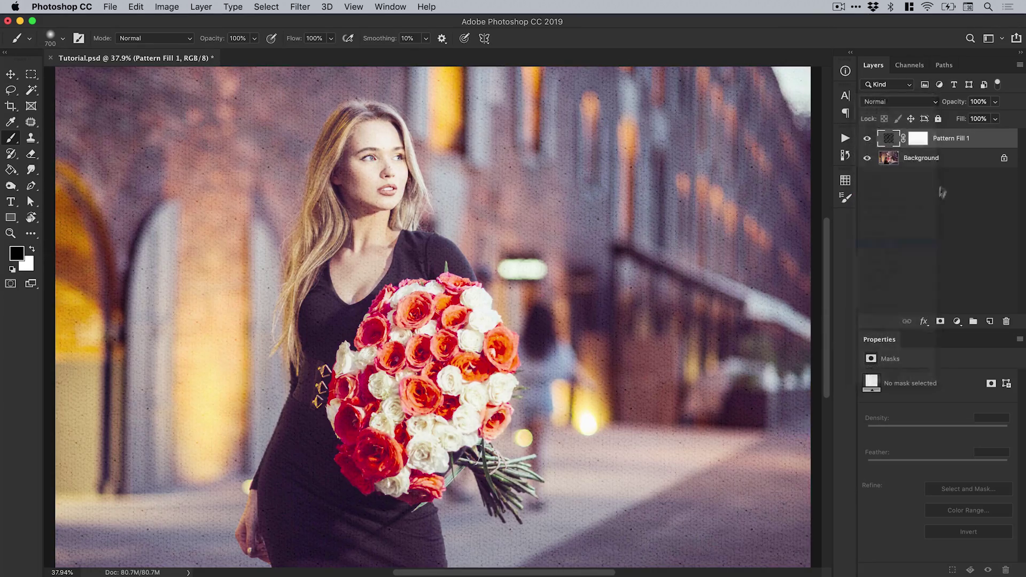
{"action": "left_click", "coordinate": [995, 101]}
{"action": "left_click_drag", "start_coordinate": [987, 116], "coordinate": [963, 118]}
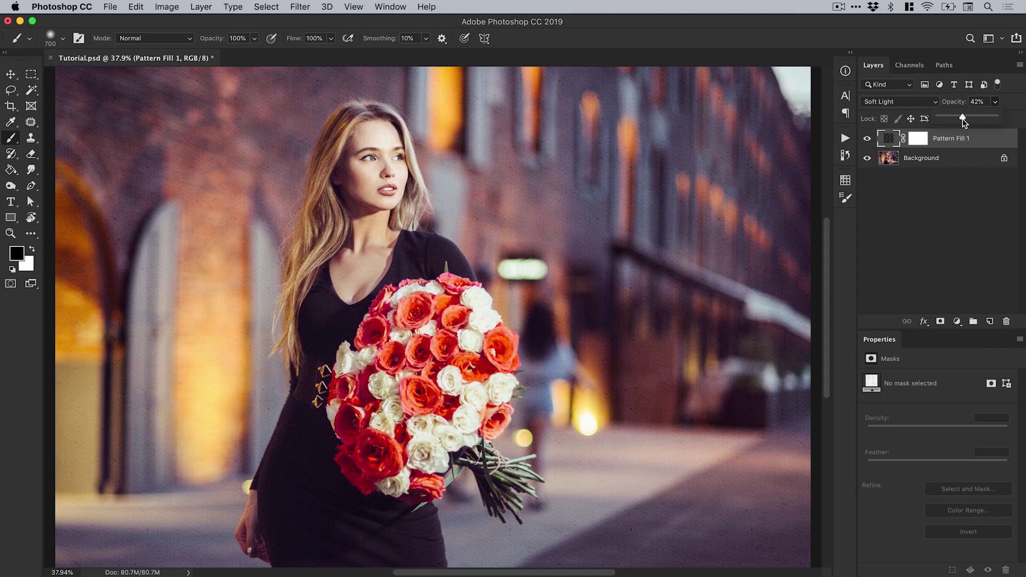
{"action": "left_click", "coordinate": [950, 141]}
{"action": "left_click", "coordinate": [868, 140]}
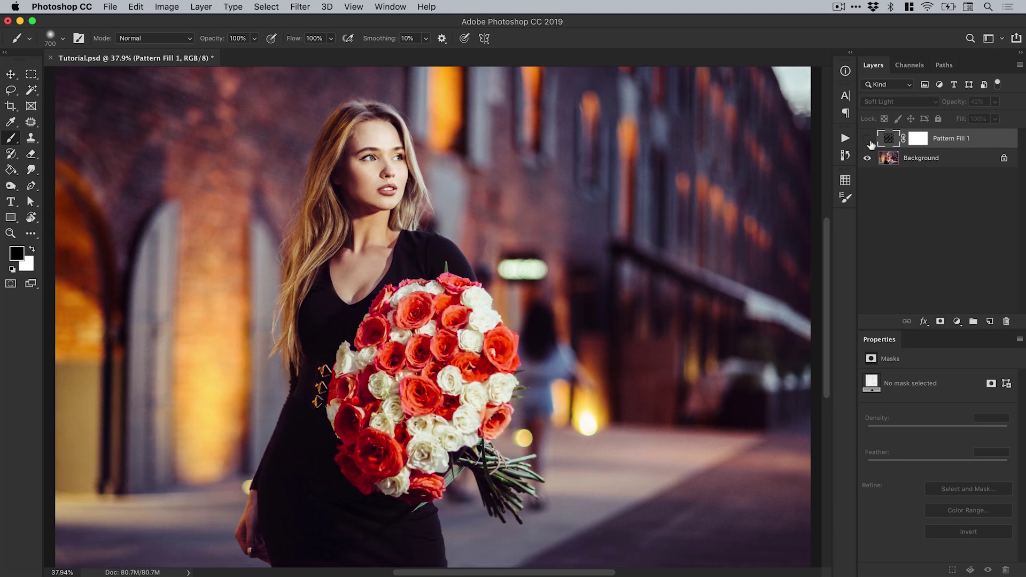
{"action": "left_click", "coordinate": [868, 140]}
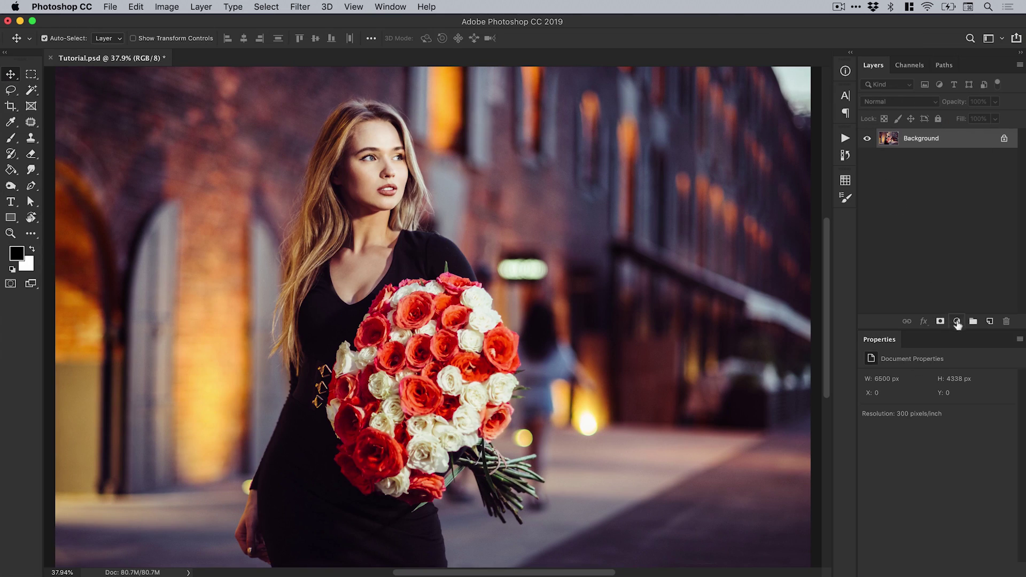
Add a Brightness/Contrast adjustment layer, apply the automatic correction, and try brightness 8 with contrast 100 before lowering the contrast.
{"action": "left_click", "coordinate": [956, 321]}
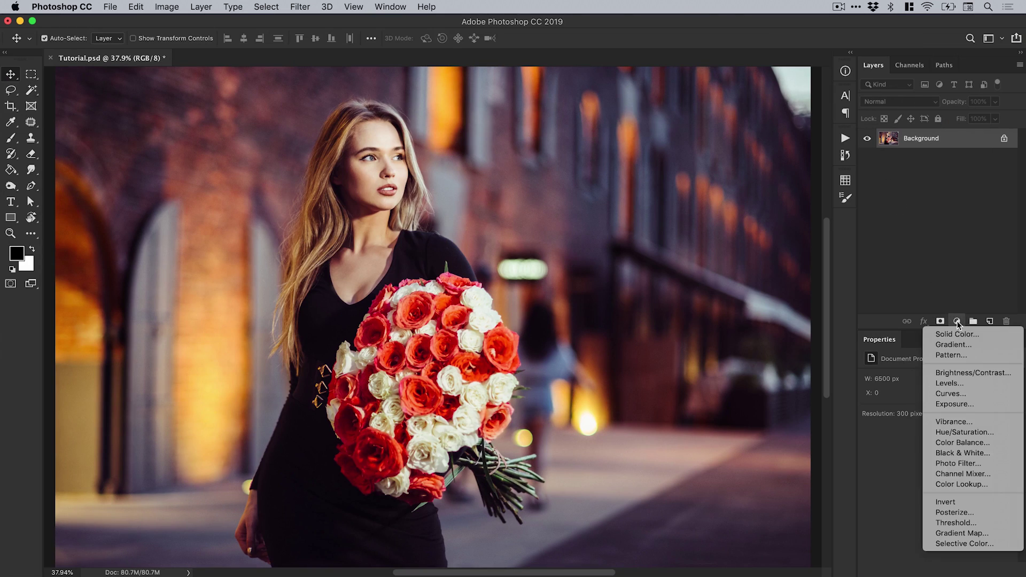
{"action": "left_click", "coordinate": [961, 372]}
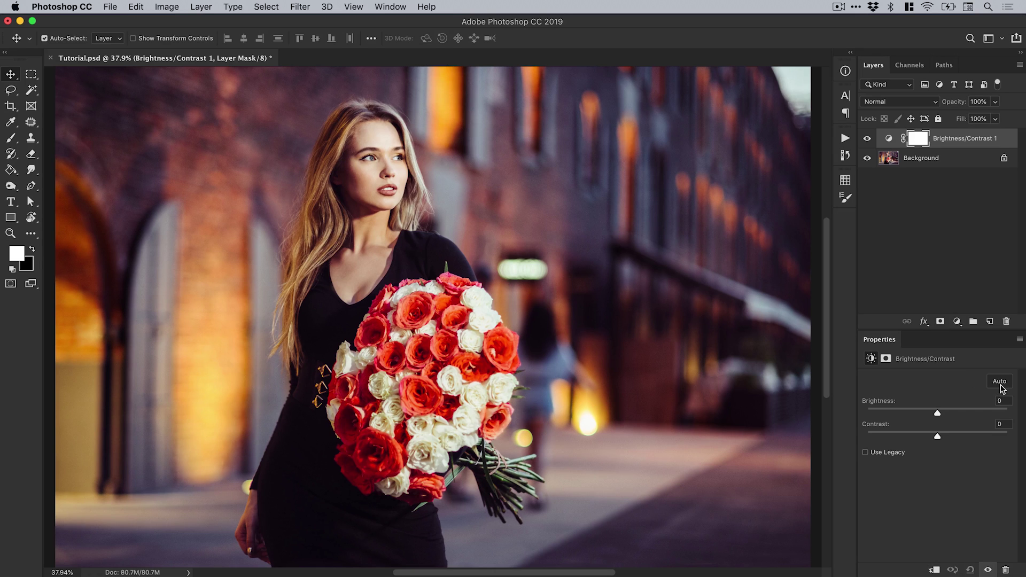
{"action": "left_click", "coordinate": [1001, 383]}
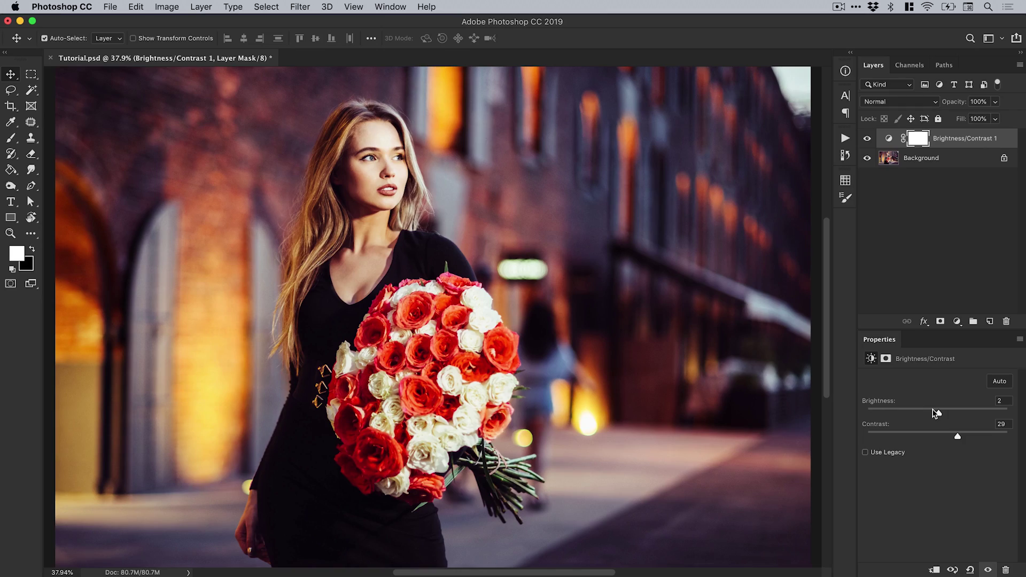
{"action": "left_click_drag", "start_coordinate": [935, 413], "coordinate": [1015, 441]}
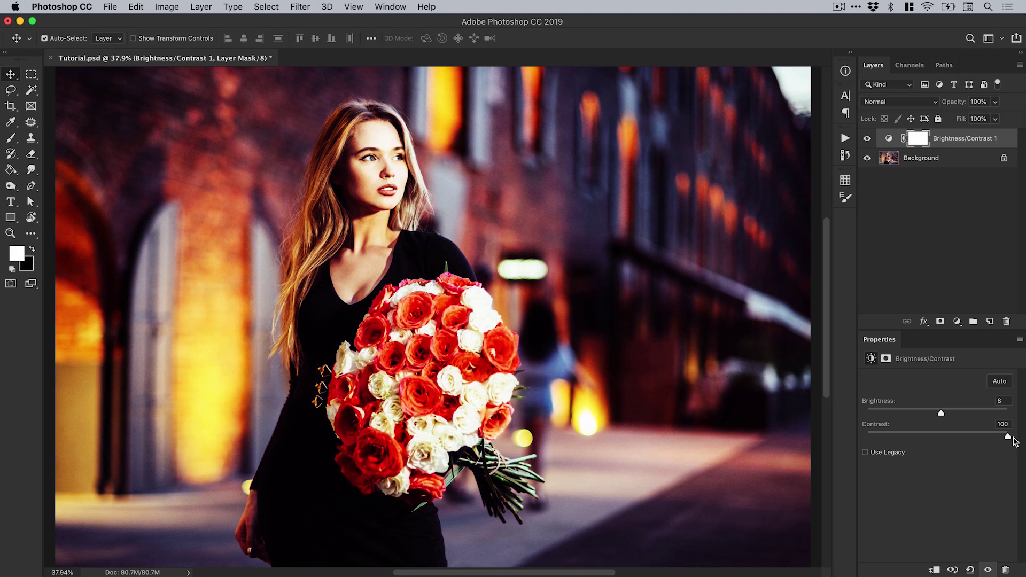
{"action": "left_click_drag", "start_coordinate": [1008, 437], "coordinate": [978, 440]}
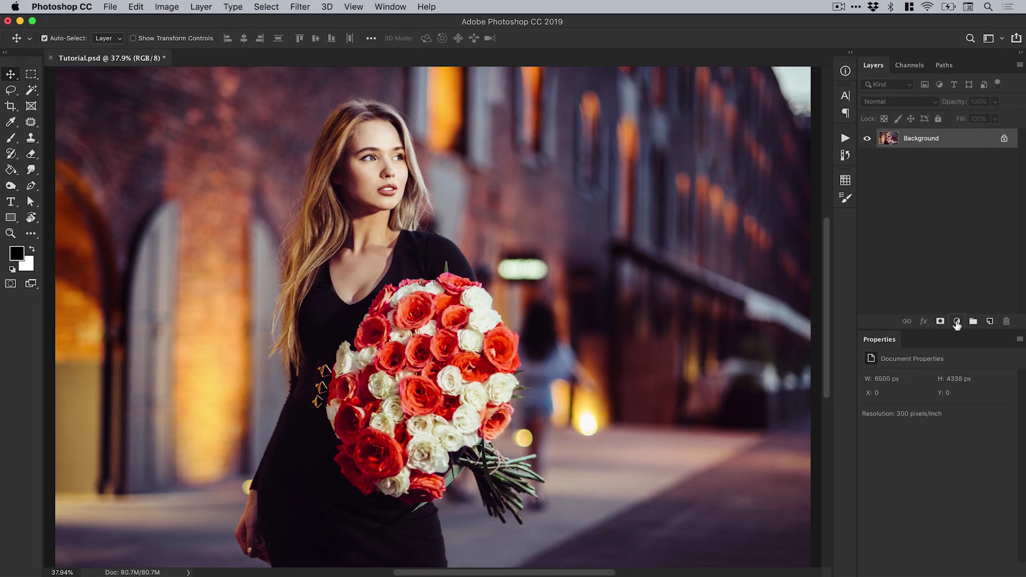
Add a Levels adjustment layer and try the Increase Contrast 1 and Lighten Shadows presets, returning to Default.
{"action": "left_click", "coordinate": [956, 321]}
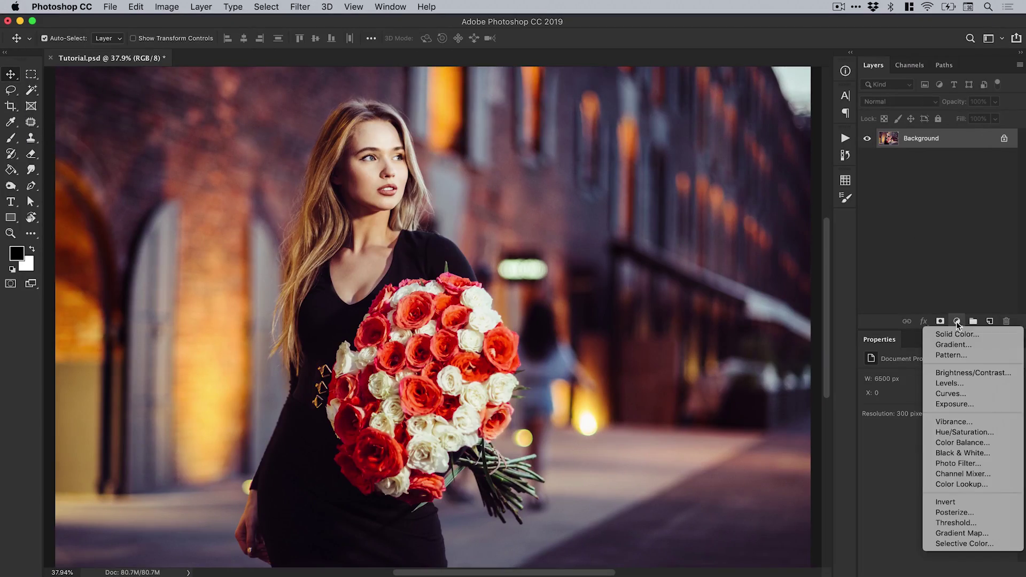
{"action": "left_click", "coordinate": [963, 382]}
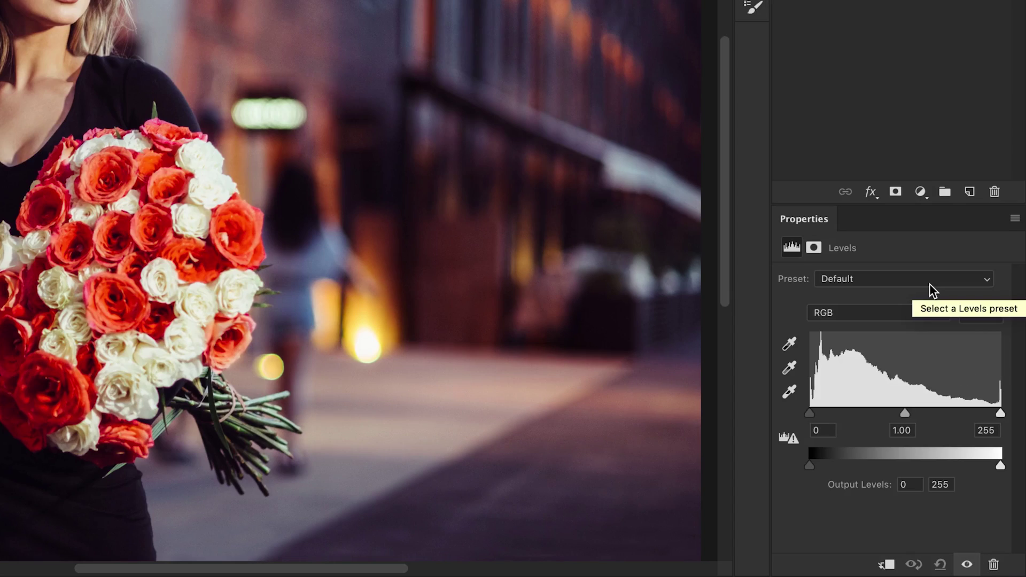
{"action": "left_click", "coordinate": [963, 383]}
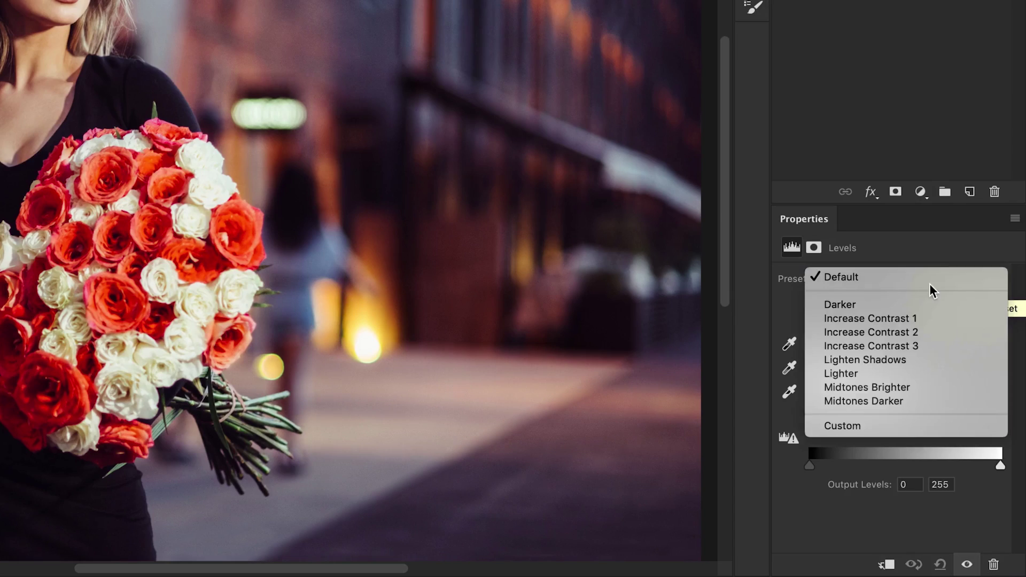
{"action": "left_click", "coordinate": [899, 318]}
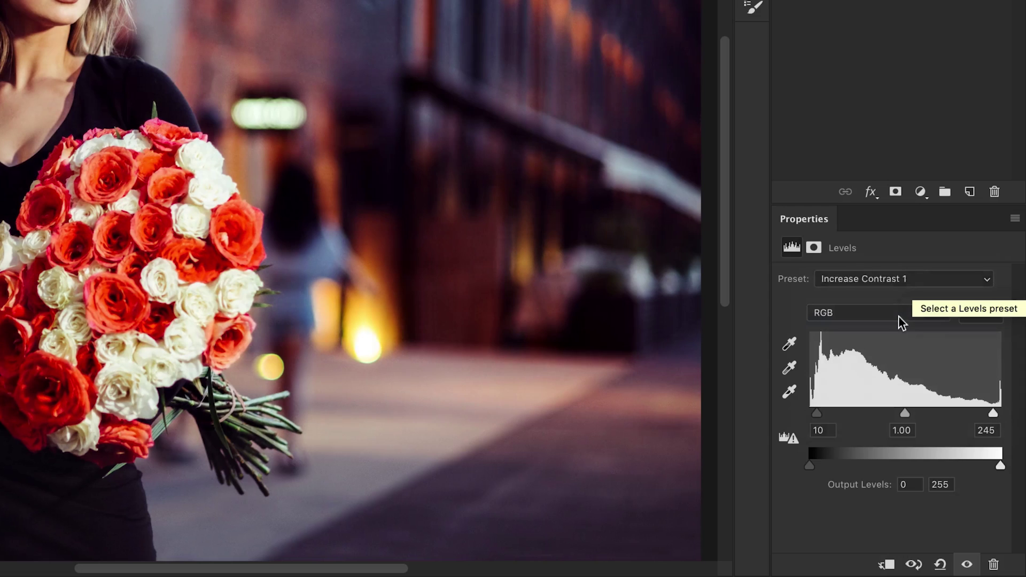
{"action": "left_click", "coordinate": [906, 279]}
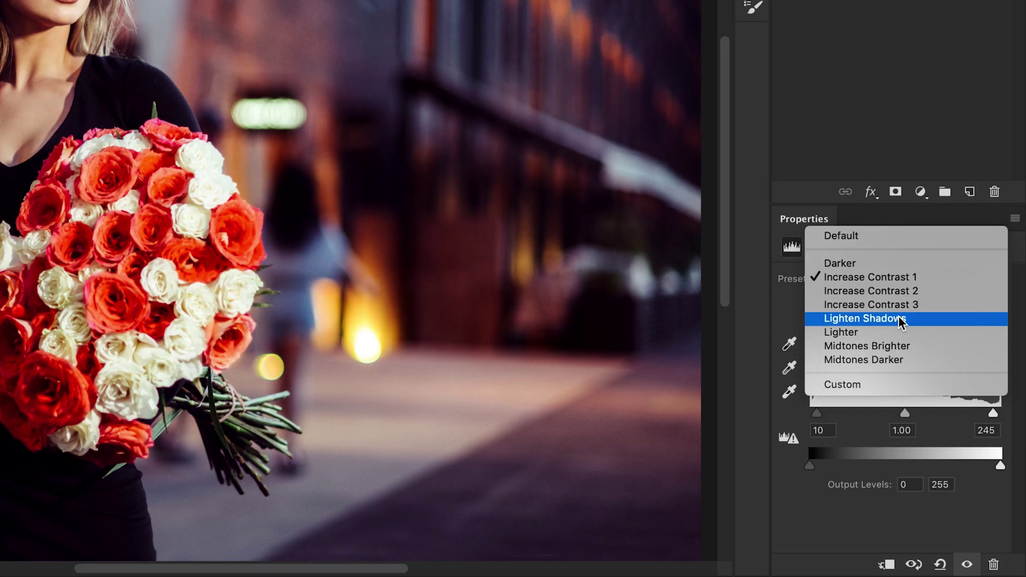
{"action": "left_click", "coordinate": [903, 318]}
{"action": "left_click", "coordinate": [899, 286]}
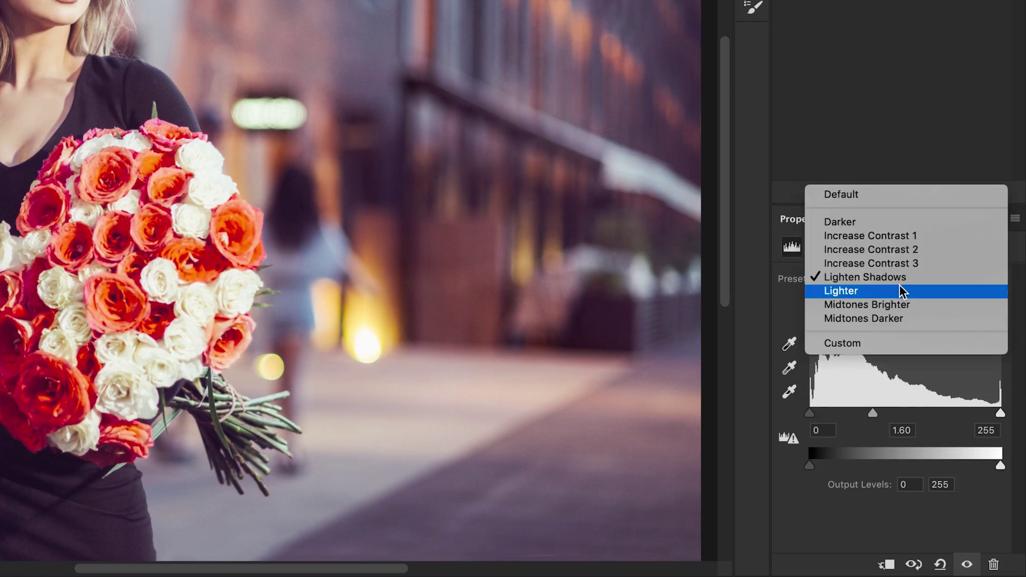
{"action": "left_click", "coordinate": [887, 194]}
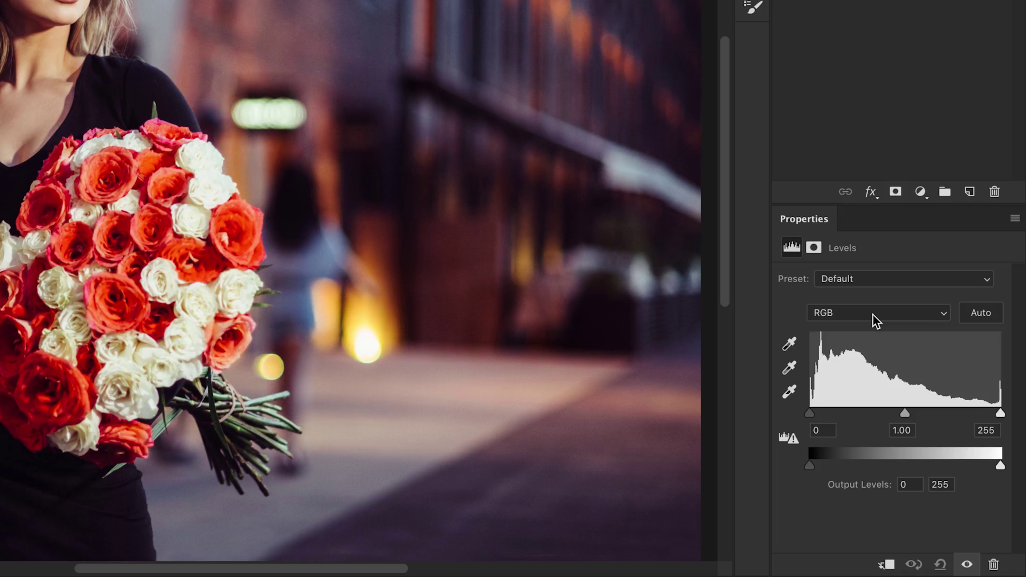
Try RGB input levels of 34 for the shadows, 0.85 for the midtones and 172 for the highlights.
{"action": "left_click", "coordinate": [873, 315]}
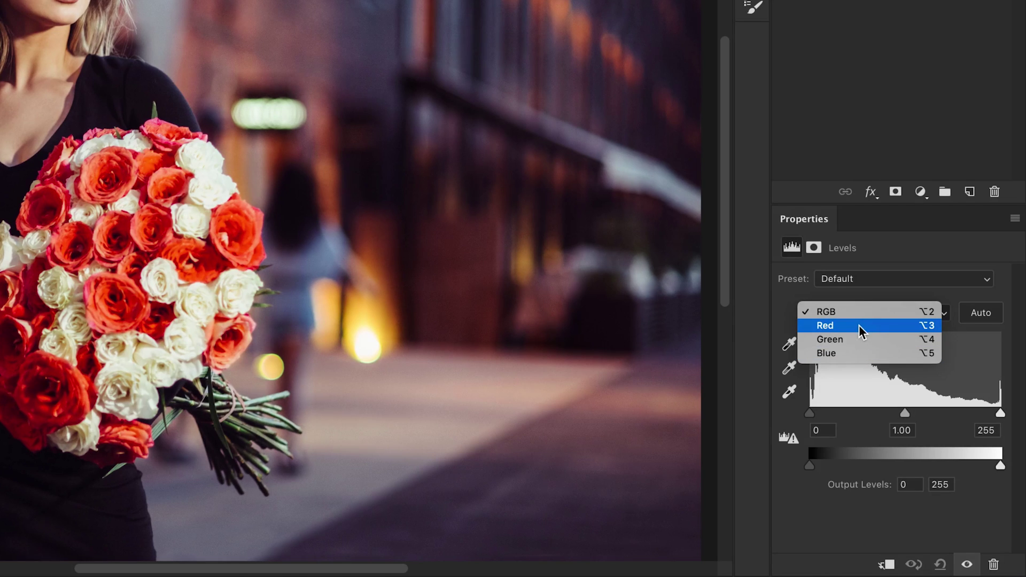
{"action": "left_click", "coordinate": [852, 290]}
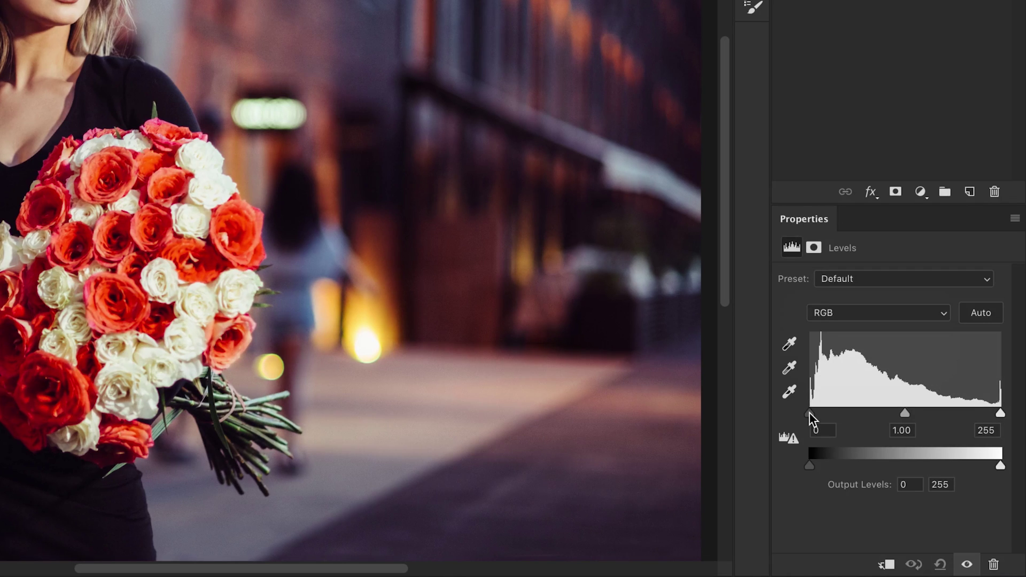
{"action": "mouse_move", "coordinate": [809, 412]}
{"action": "left_mouse_down"}
{"action": "mouse_move", "coordinate": [864, 421]}
{"action": "mouse_move", "coordinate": [810, 422]}
{"action": "mouse_move", "coordinate": [855, 427]}
{"action": "mouse_move", "coordinate": [864, 426]}
{"action": "mouse_move", "coordinate": [834, 426]}
{"action": "mouse_move", "coordinate": [871, 416]}
{"action": "mouse_move", "coordinate": [813, 426]}
{"action": "mouse_move", "coordinate": [808, 417]}
{"action": "mouse_move", "coordinate": [944, 421]}
{"action": "mouse_move", "coordinate": [832, 415]}
{"action": "mouse_move", "coordinate": [797, 425]}
{"action": "left_mouse_up"}
{"action": "mouse_move", "coordinate": [1000, 413]}
{"action": "left_mouse_down"}
{"action": "mouse_move", "coordinate": [857, 415]}
{"action": "mouse_move", "coordinate": [1012, 418]}
{"action": "left_mouse_up"}
{"action": "mouse_move", "coordinate": [903, 412]}
{"action": "left_mouse_down"}
{"action": "mouse_move", "coordinate": [872, 416]}
{"action": "mouse_move", "coordinate": [932, 412]}
{"action": "mouse_move", "coordinate": [886, 411]}
{"action": "left_mouse_up"}
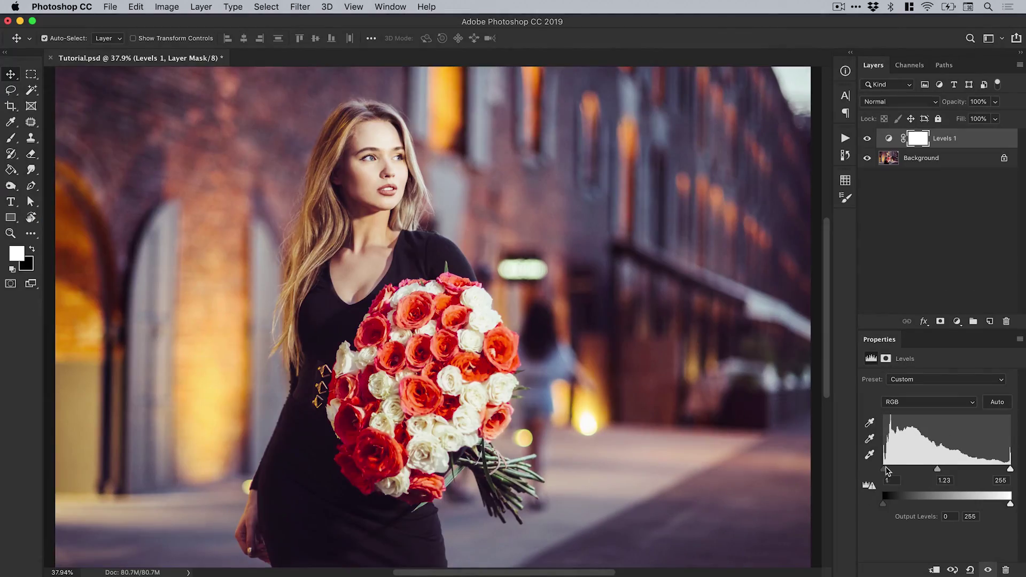
{"action": "left_click_drag", "start_coordinate": [886, 470], "coordinate": [901, 470]}
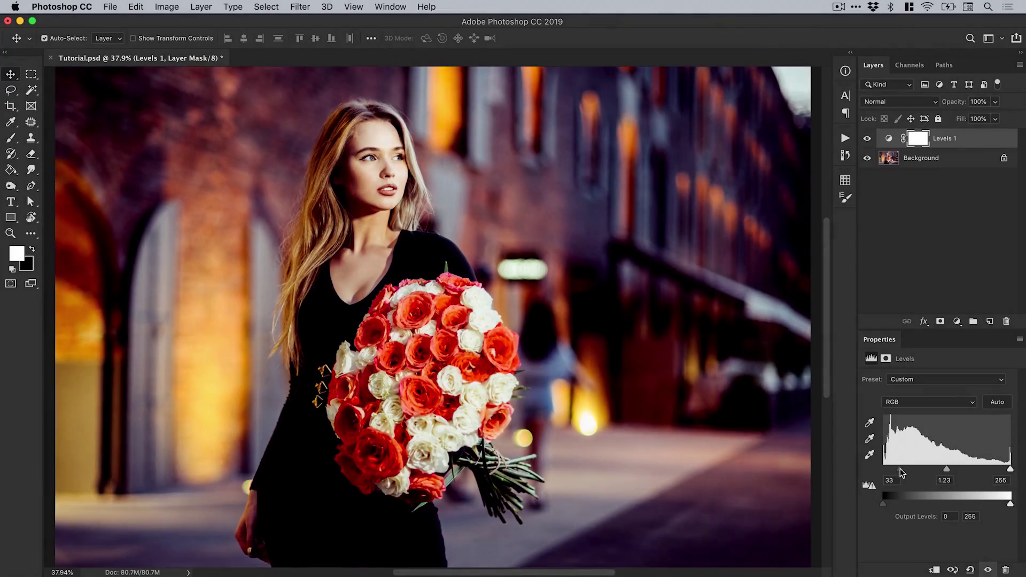
{"action": "left_click_drag", "start_coordinate": [1010, 471], "coordinate": [939, 472]}
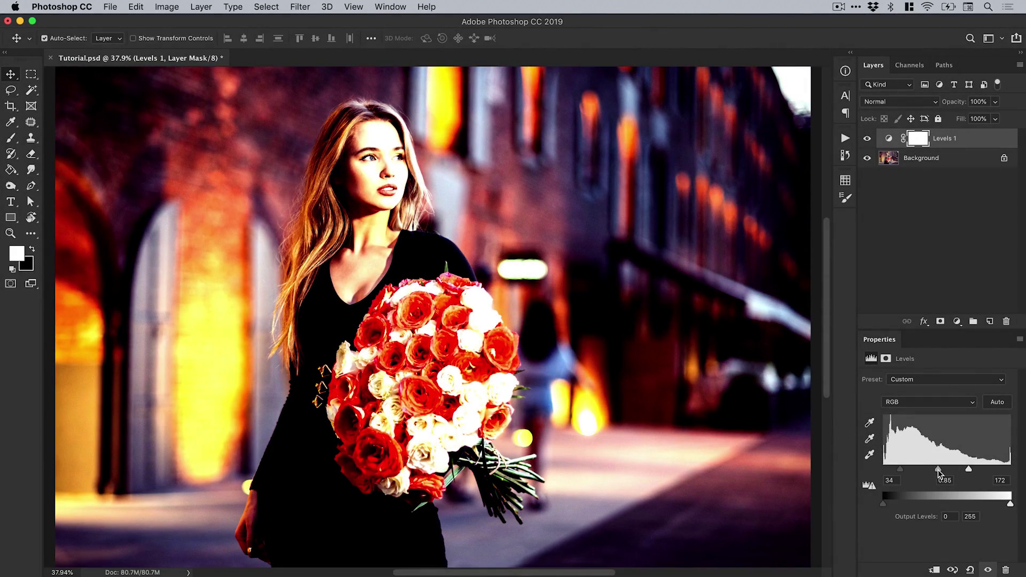
Apply the automatic Levels correction and try out the black and white output level sliders.
{"action": "left_click", "coordinate": [1006, 407]}
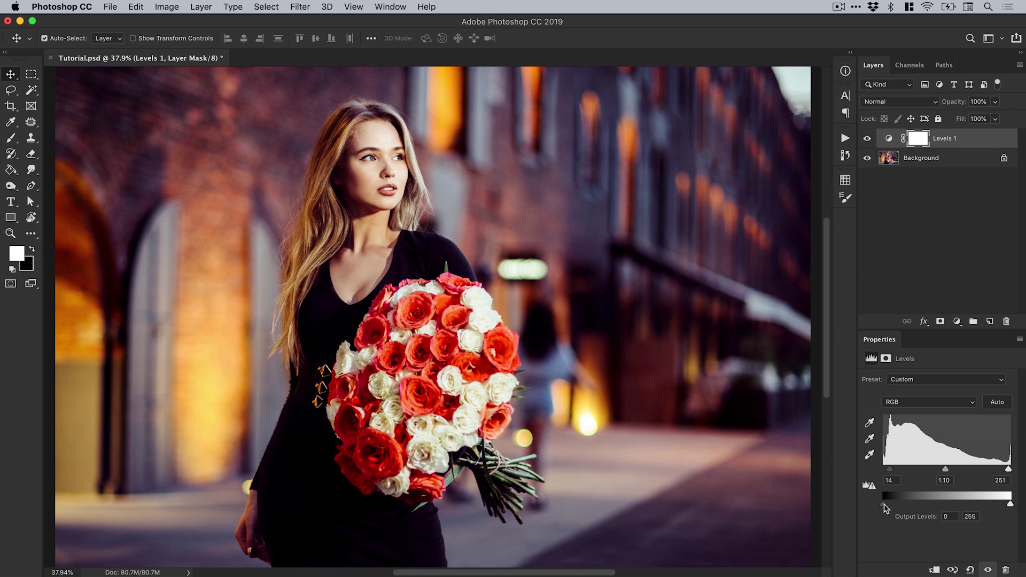
{"action": "mouse_move", "coordinate": [884, 505]}
{"action": "left_mouse_down"}
{"action": "mouse_move", "coordinate": [941, 508]}
{"action": "mouse_move", "coordinate": [883, 508]}
{"action": "left_mouse_up"}
{"action": "mouse_move", "coordinate": [1011, 505]}
{"action": "left_mouse_down"}
{"action": "mouse_move", "coordinate": [946, 505]}
{"action": "mouse_move", "coordinate": [1009, 506]}
{"action": "left_mouse_up"}
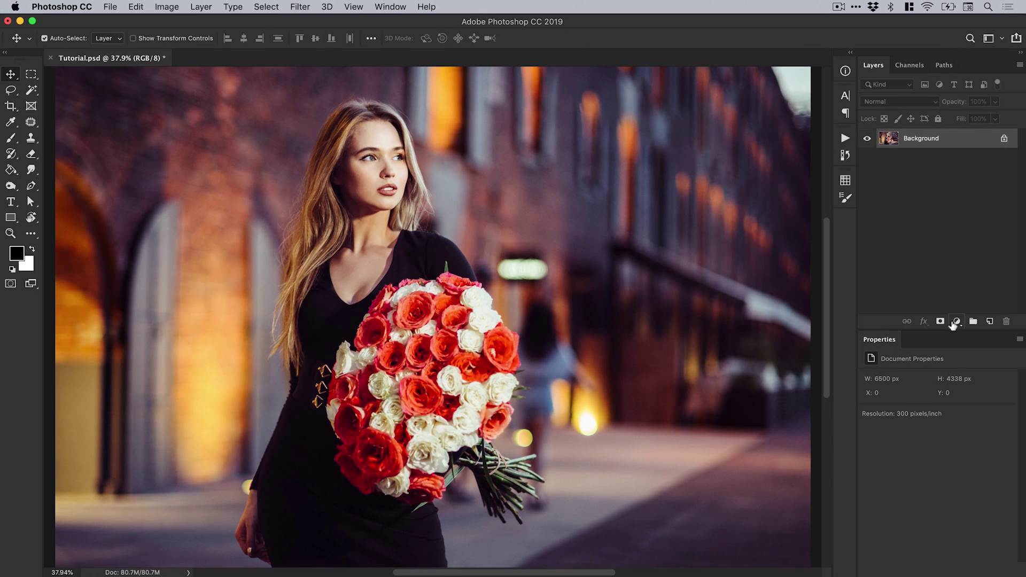
Add a Curves adjustment layer, review its presets and channels, and keep the Default preset and RGB channel.
{"action": "left_click", "coordinate": [954, 323]}
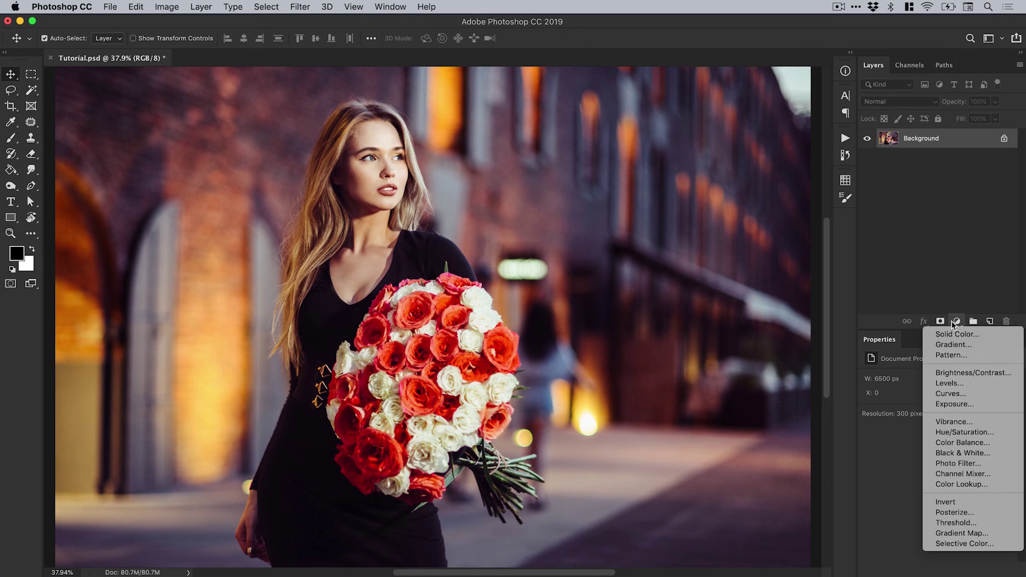
{"action": "left_click", "coordinate": [964, 393]}
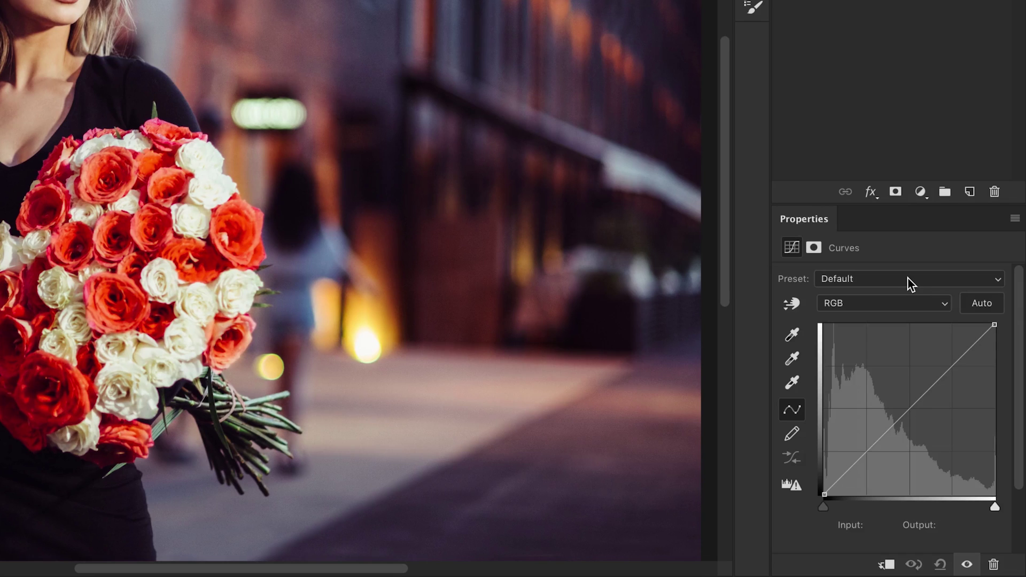
{"action": "left_click", "coordinate": [910, 281]}
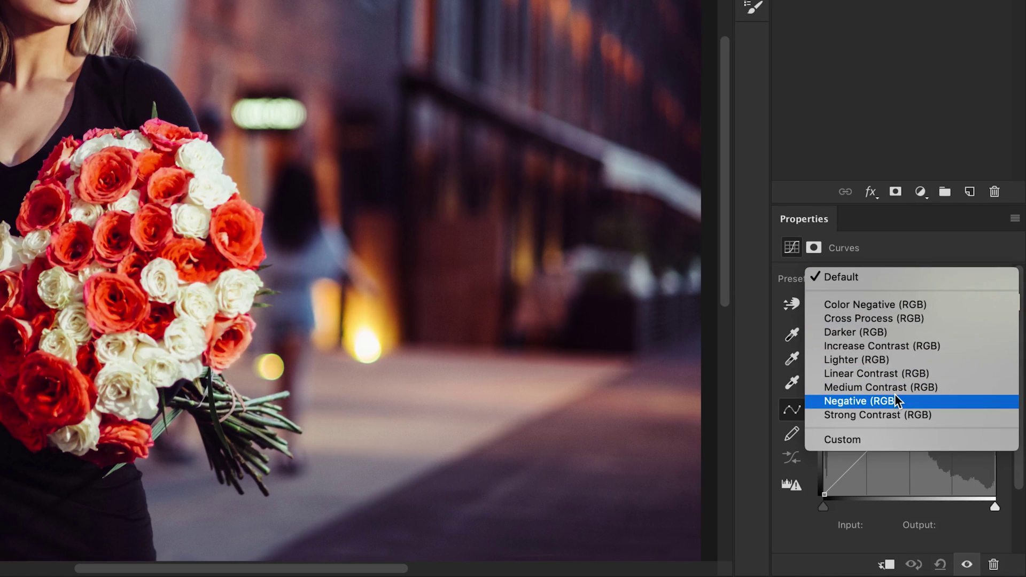
{"action": "left_click", "coordinate": [912, 276]}
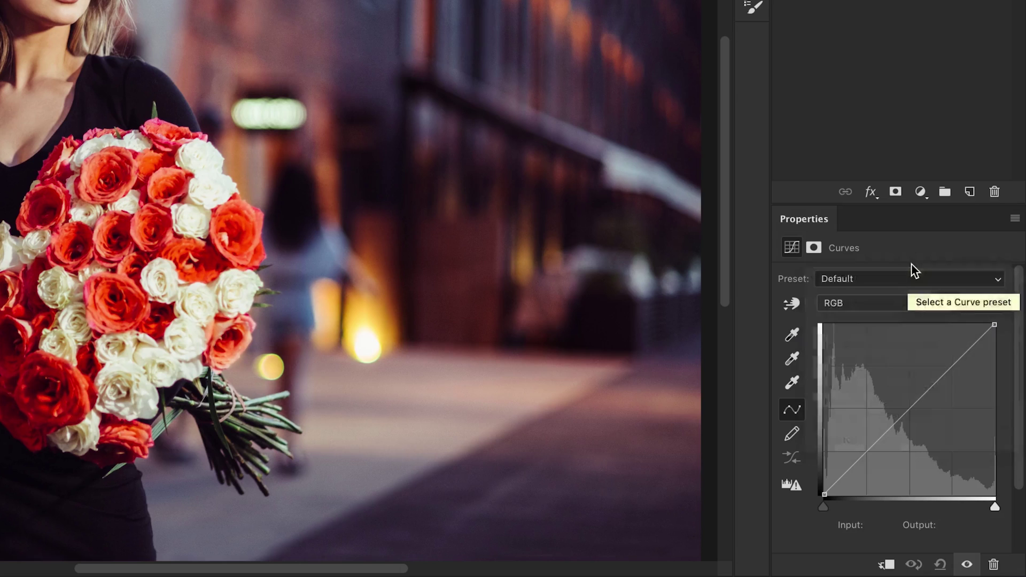
{"action": "left_click", "coordinate": [898, 305]}
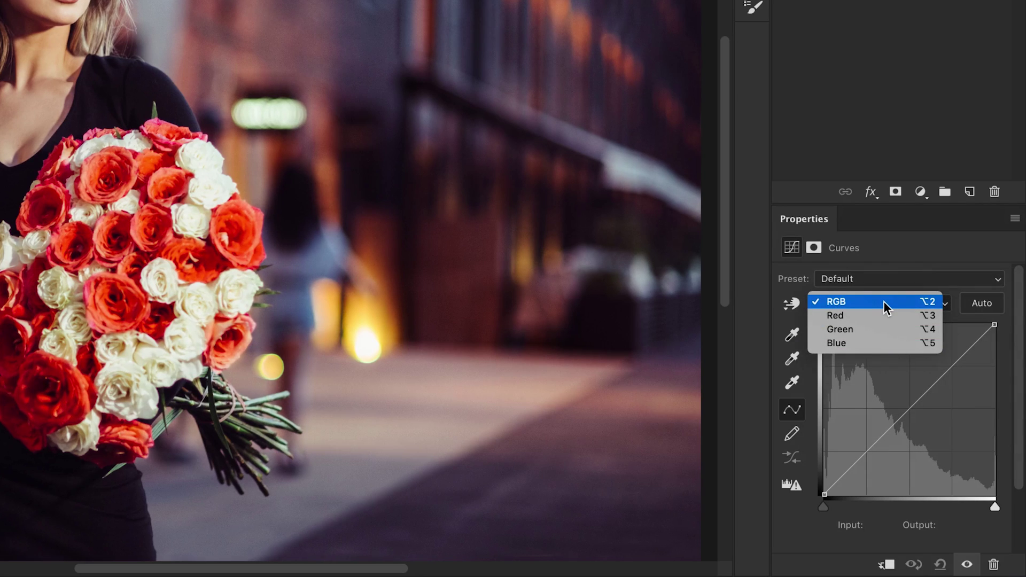
{"action": "left_click", "coordinate": [884, 305]}
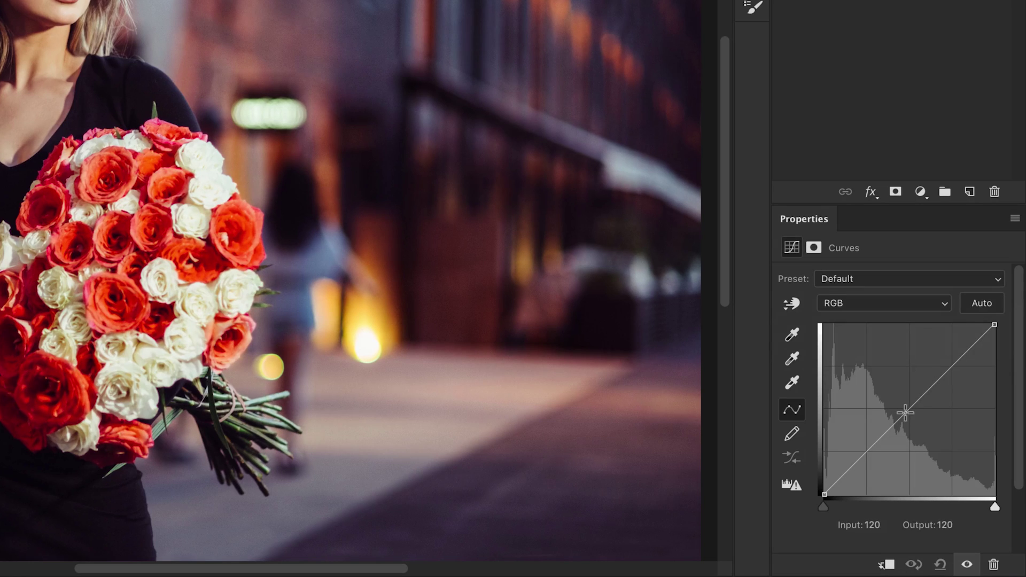
Try a point near the middle of the RGB curve, pull it off the graph, and try the black point slider.
{"action": "left_click", "coordinate": [904, 412]}
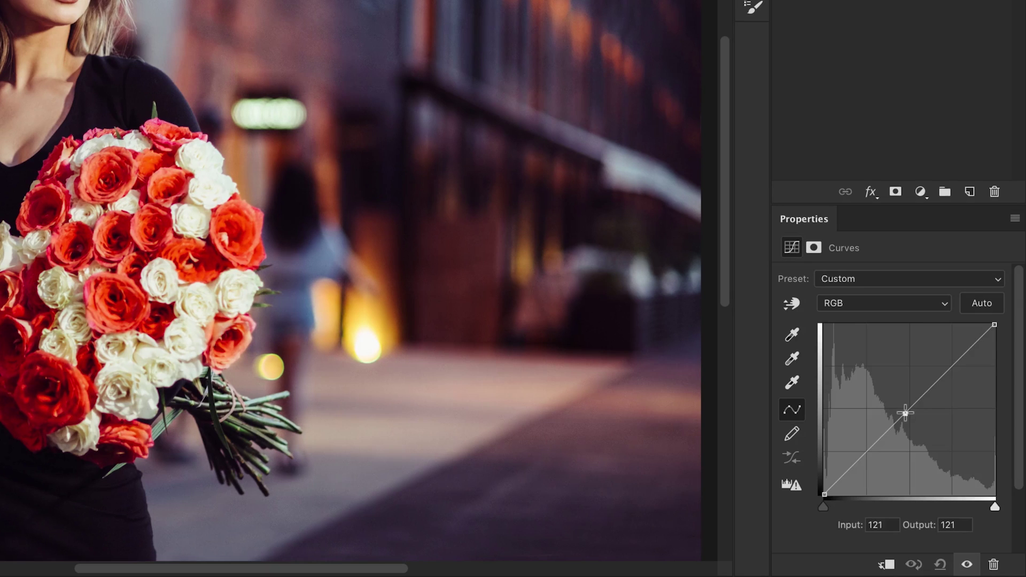
{"action": "left_click_drag", "start_coordinate": [905, 412], "coordinate": [914, 247]}
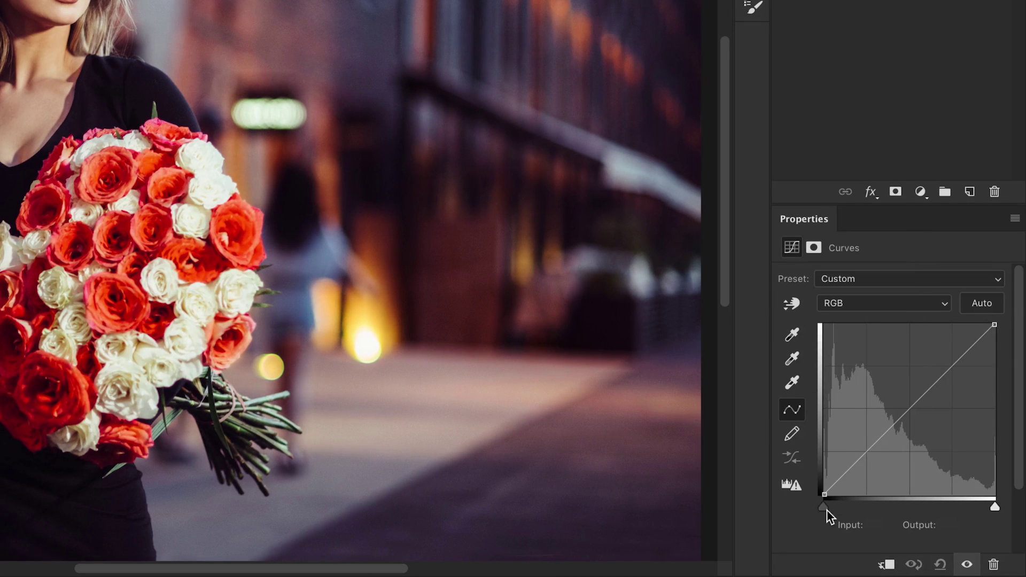
{"action": "mouse_move", "coordinate": [827, 510]}
{"action": "left_mouse_down"}
{"action": "mouse_move", "coordinate": [922, 510]}
{"action": "mouse_move", "coordinate": [815, 509]}
{"action": "mouse_move", "coordinate": [866, 510]}
{"action": "mouse_move", "coordinate": [815, 517]}
{"action": "left_mouse_up"}
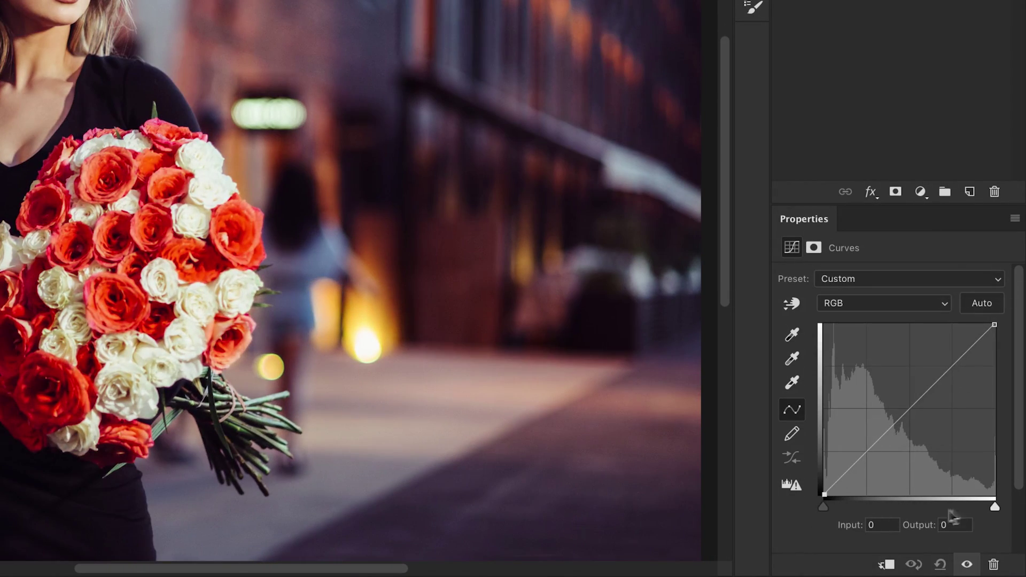
Try moving the RGB curve's end points to input 30, output 46 and input 207, output 229.
{"action": "mouse_move", "coordinate": [995, 504]}
{"action": "left_mouse_down"}
{"action": "mouse_move", "coordinate": [882, 502]}
{"action": "mouse_move", "coordinate": [1010, 514]}
{"action": "left_mouse_up"}
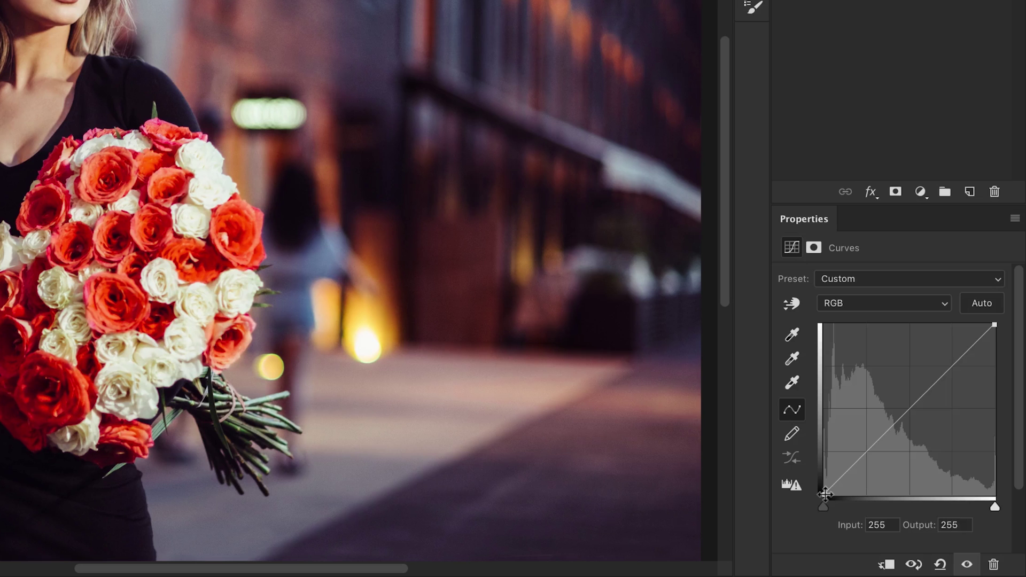
{"action": "left_click_drag", "start_coordinate": [825, 494], "coordinate": [819, 470]}
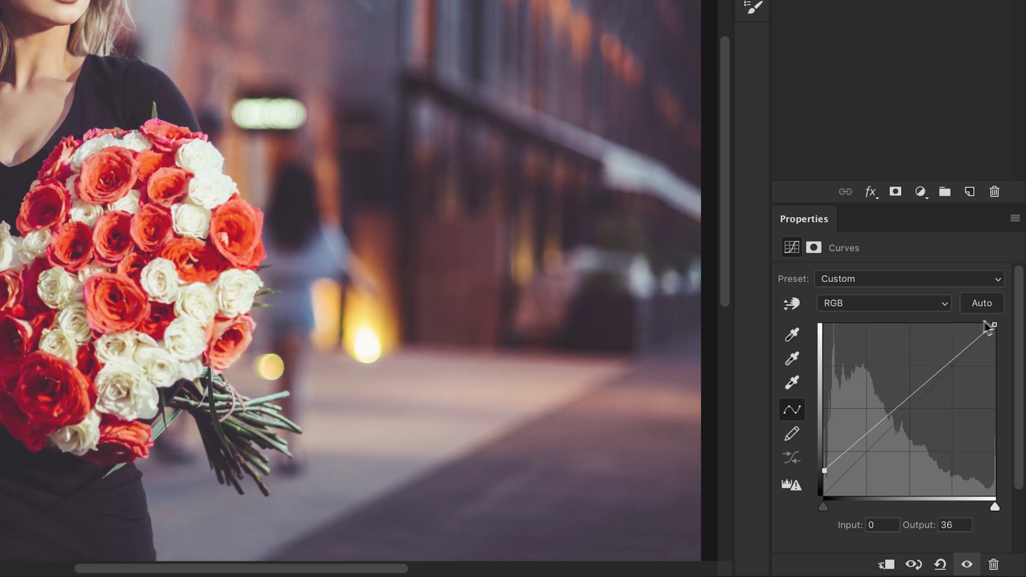
{"action": "left_click_drag", "start_coordinate": [993, 325], "coordinate": [962, 342]}
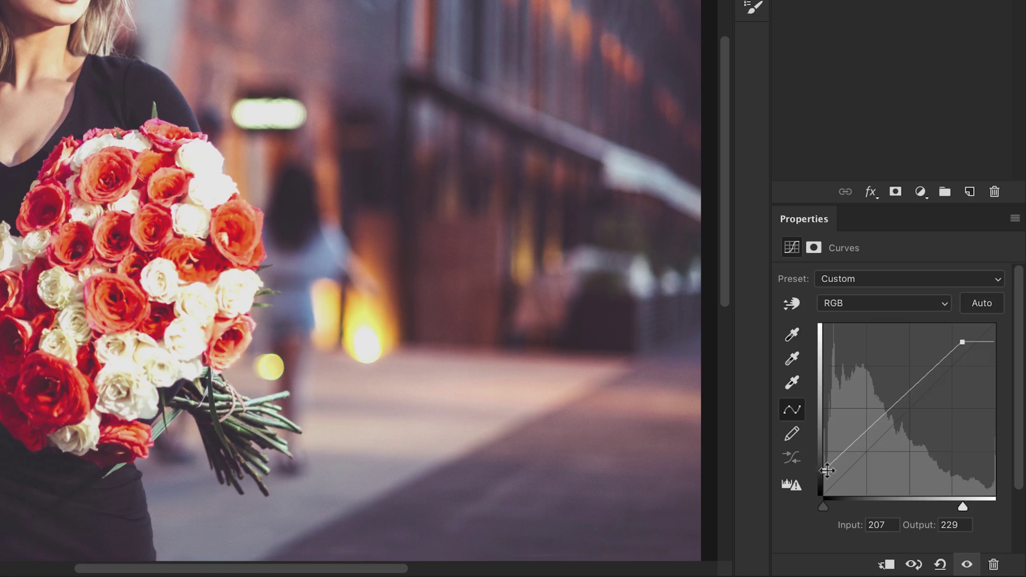
{"action": "left_click_drag", "start_coordinate": [827, 470], "coordinate": [848, 464]}
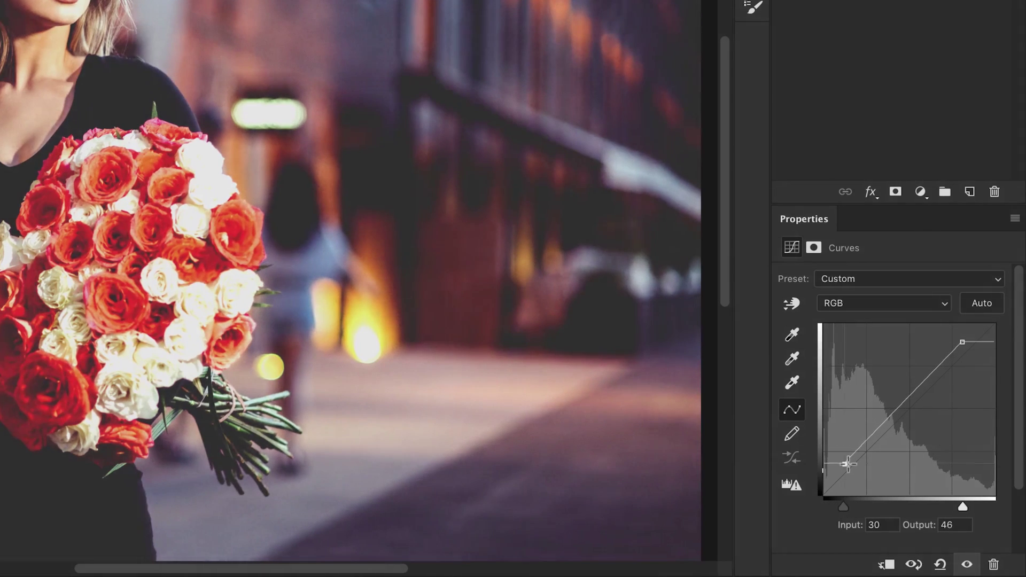
Try bending the RGB curve with added points, including input 200, output 164, and raise the shadow point to input 26, output 192.
{"action": "mouse_move", "coordinate": [887, 421]}
{"action": "left_mouse_down"}
{"action": "mouse_move", "coordinate": [894, 431]}
{"action": "mouse_move", "coordinate": [912, 375]}
{"action": "mouse_move", "coordinate": [896, 403]}
{"action": "left_mouse_up"}
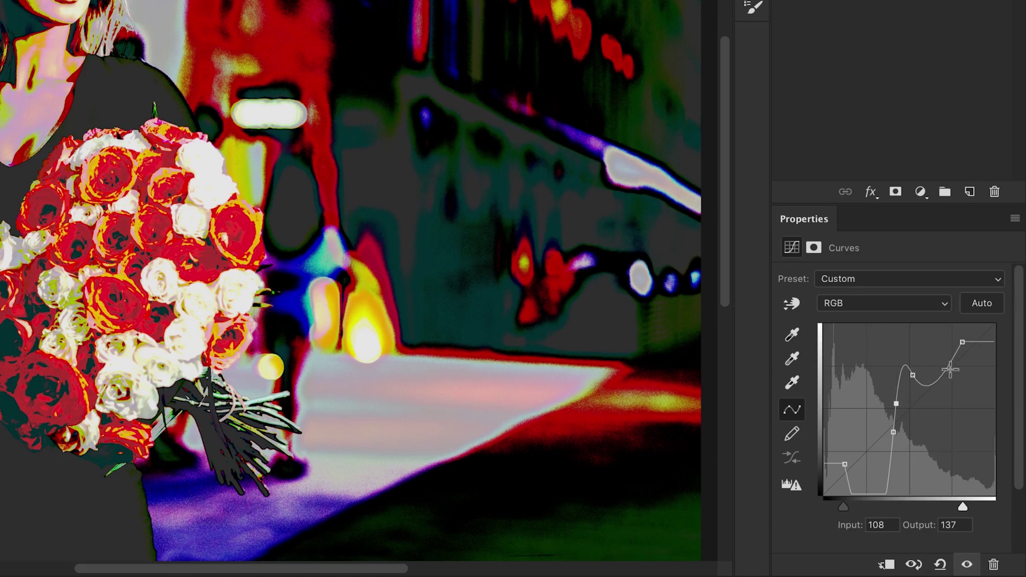
{"action": "mouse_move", "coordinate": [950, 369]}
{"action": "left_mouse_down"}
{"action": "mouse_move", "coordinate": [957, 342]}
{"action": "mouse_move", "coordinate": [962, 393]}
{"action": "mouse_move", "coordinate": [958, 385]}
{"action": "left_mouse_up"}
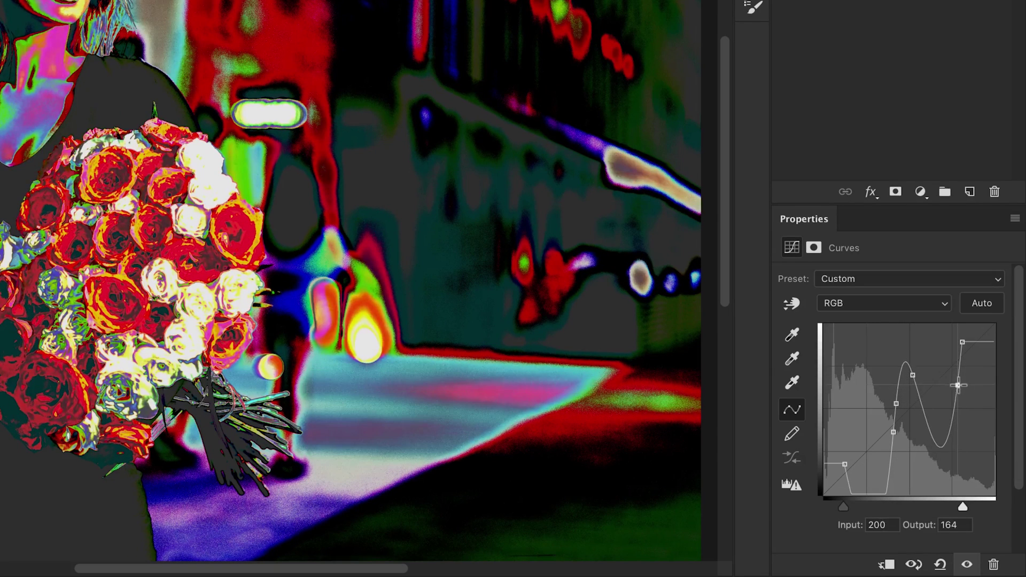
{"action": "left_click_drag", "start_coordinate": [844, 463], "coordinate": [844, 365]}
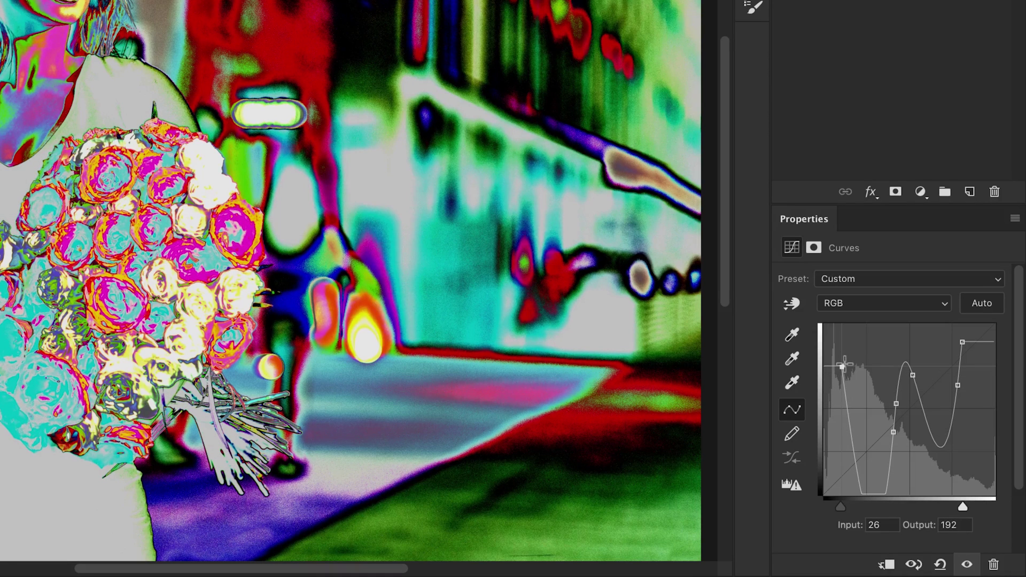
Try drawing the RGB curve freehand with the pencil, convert it to editable points and pull its middle points down.
{"action": "left_click", "coordinate": [792, 434]}
{"action": "mouse_move", "coordinate": [834, 459]}
{"action": "left_mouse_down"}
{"action": "mouse_move", "coordinate": [844, 434]}
{"action": "mouse_move", "coordinate": [876, 405]}
{"action": "mouse_move", "coordinate": [932, 396]}
{"action": "mouse_move", "coordinate": [981, 344]}
{"action": "left_mouse_up"}
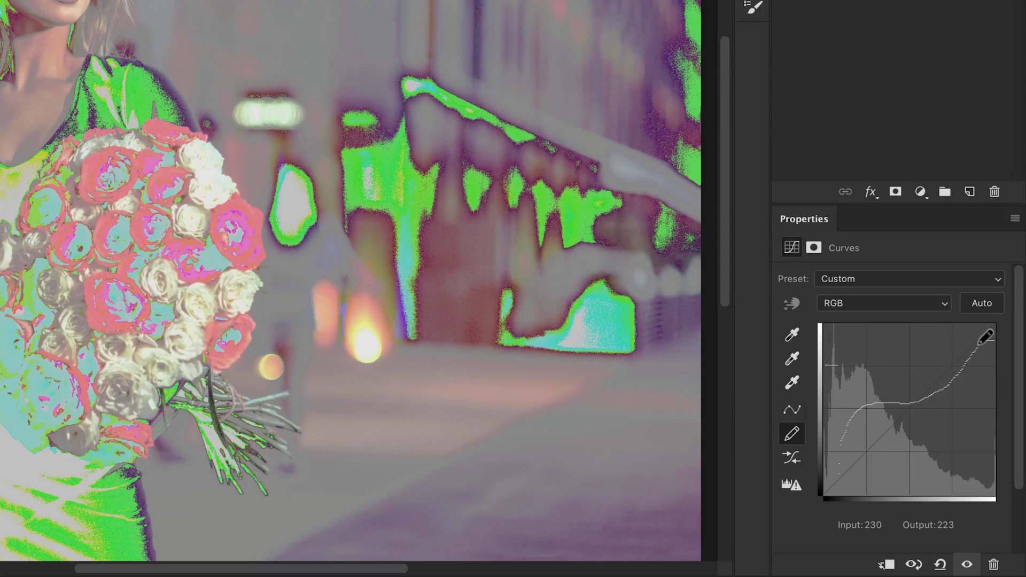
{"action": "left_click", "coordinate": [793, 414]}
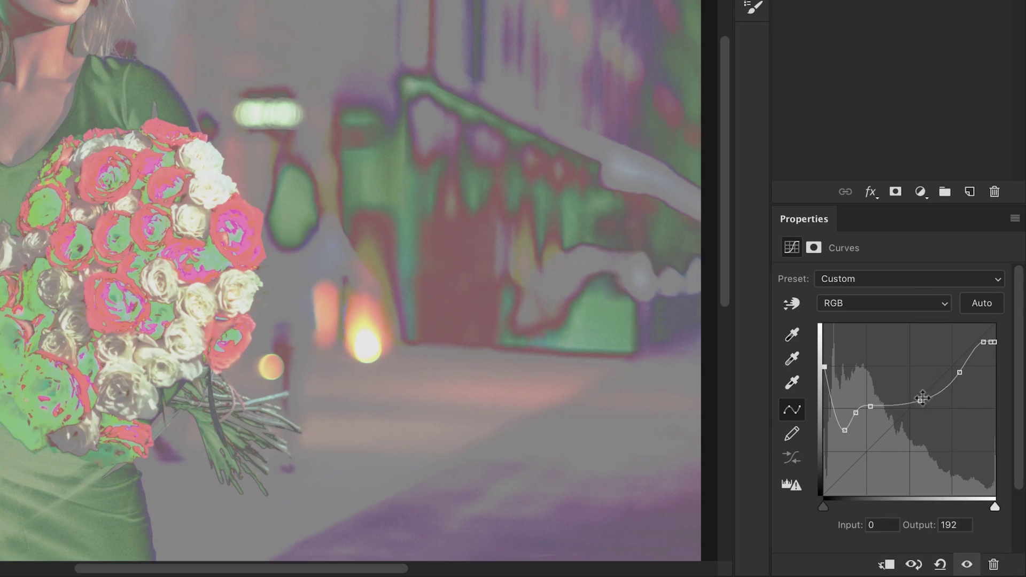
{"action": "left_click_drag", "start_coordinate": [923, 398], "coordinate": [918, 439]}
{"action": "left_click_drag", "start_coordinate": [873, 408], "coordinate": [896, 439]}
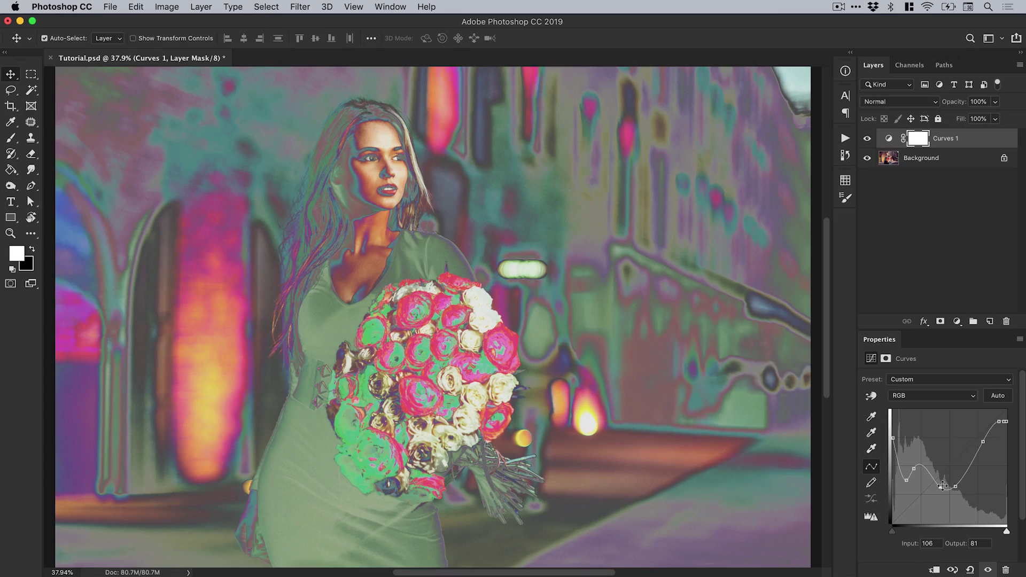
{"action": "left_click", "coordinate": [1004, 400]}
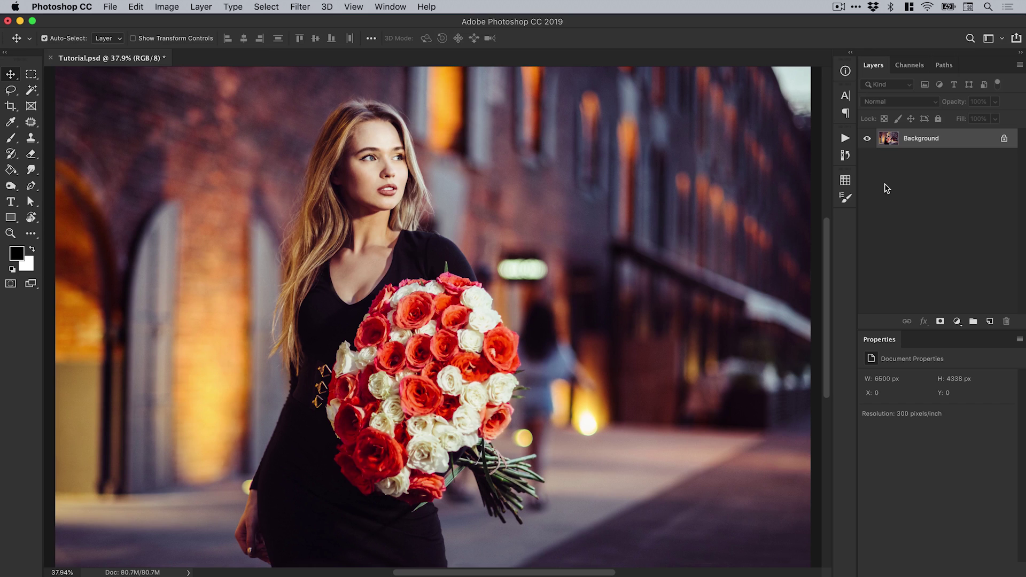
Add an Exposure adjustment layer above the Background, review its presets and keep Default.
{"action": "left_click", "coordinate": [957, 321]}
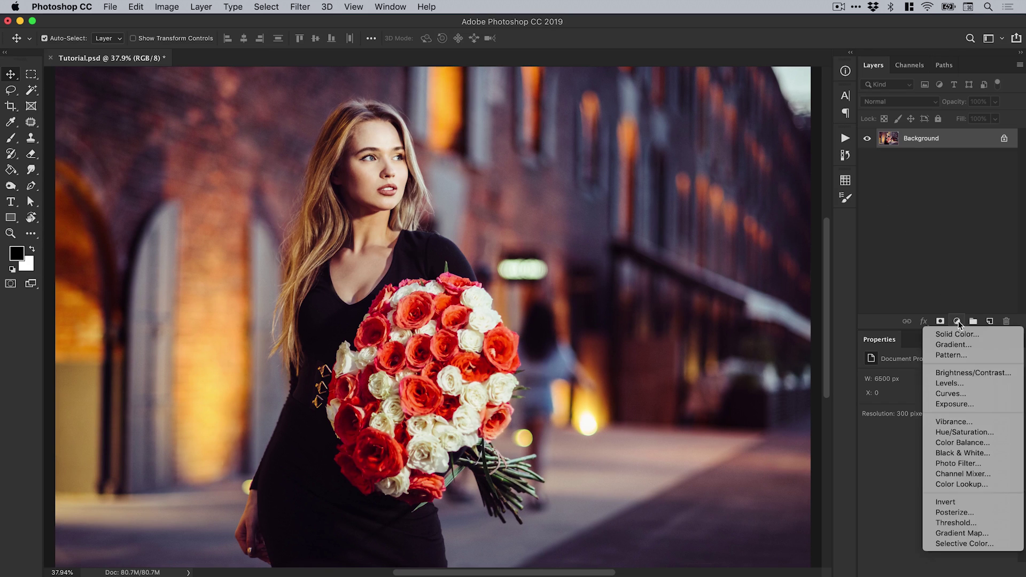
{"action": "left_click", "coordinate": [961, 405]}
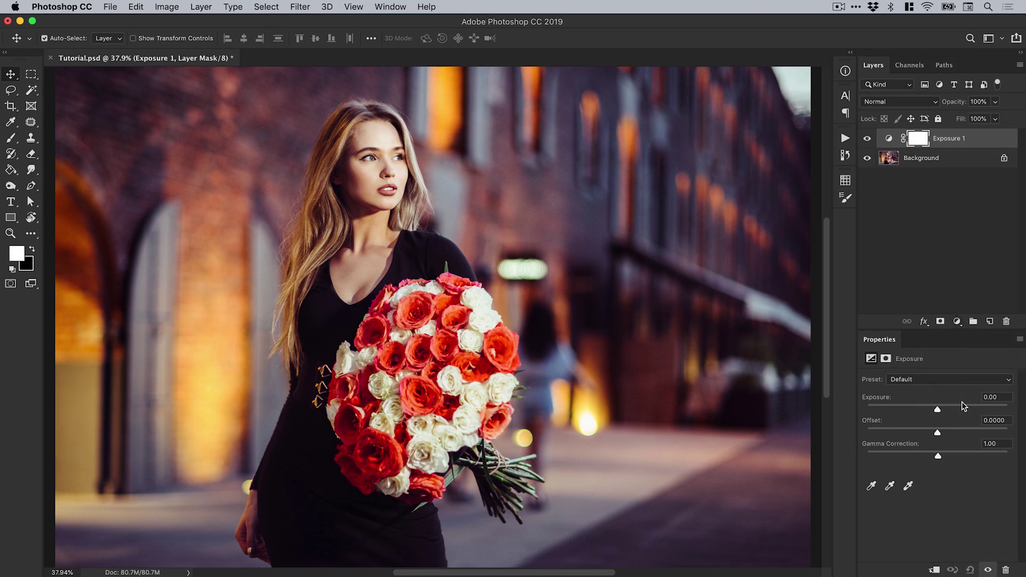
{"action": "left_click", "coordinate": [949, 385]}
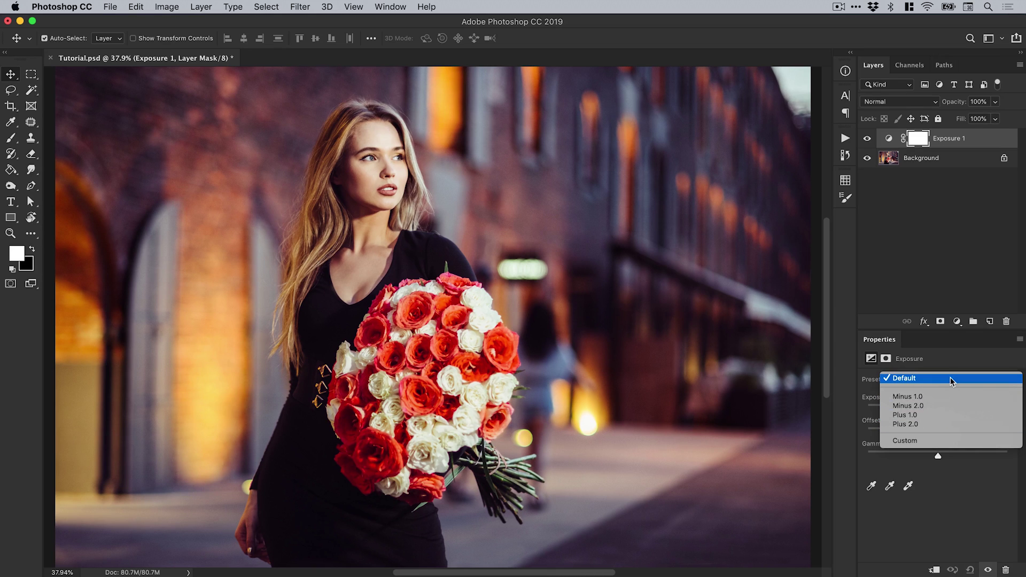
{"action": "left_click", "coordinate": [950, 378]}
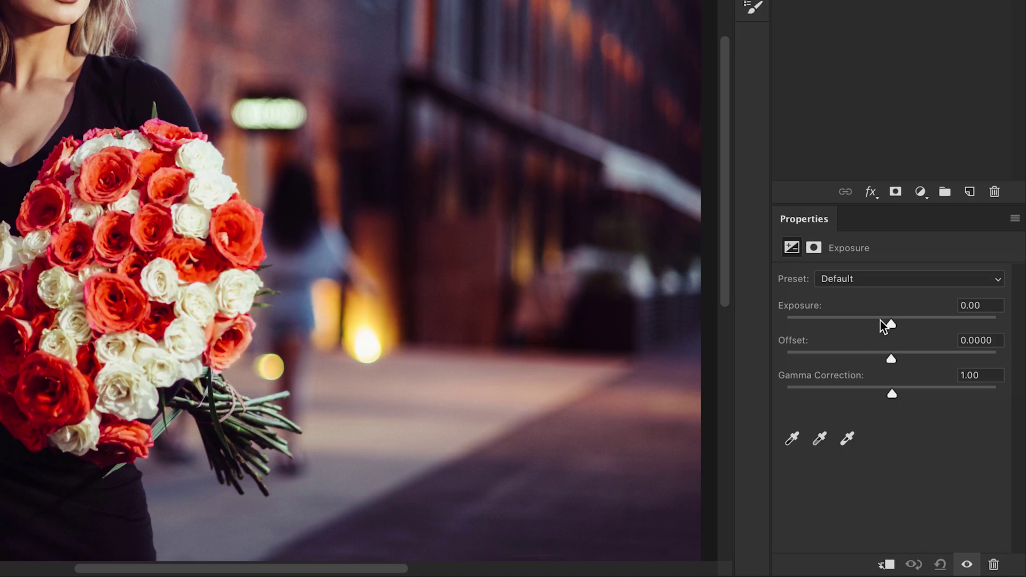
Try exposure values from -8.87 to +9.91 and settle on an exposure of +0.41.
{"action": "left_click_drag", "start_coordinate": [883, 326], "coordinate": [814, 327]}
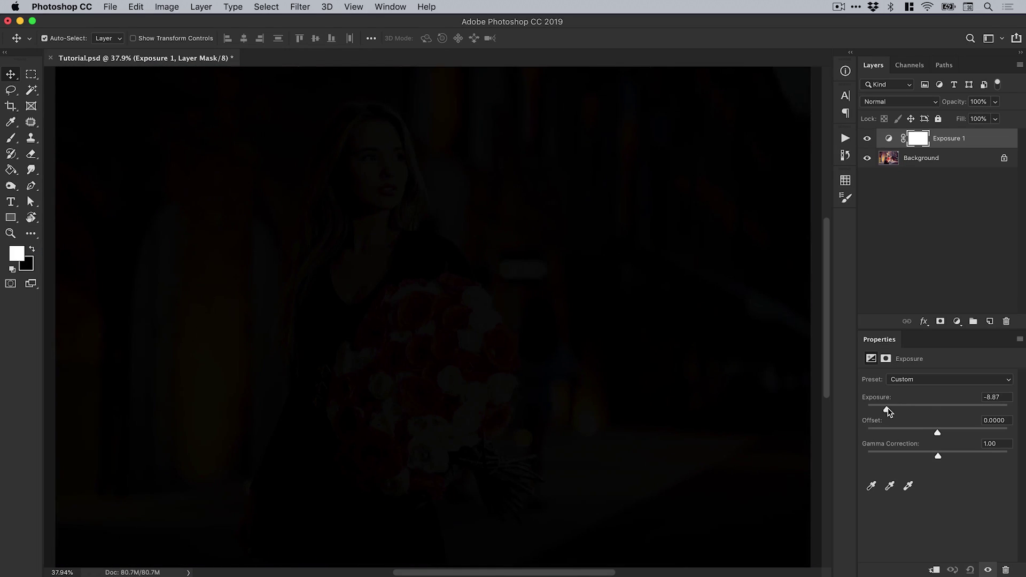
{"action": "left_click_drag", "start_coordinate": [887, 410], "coordinate": [956, 413]}
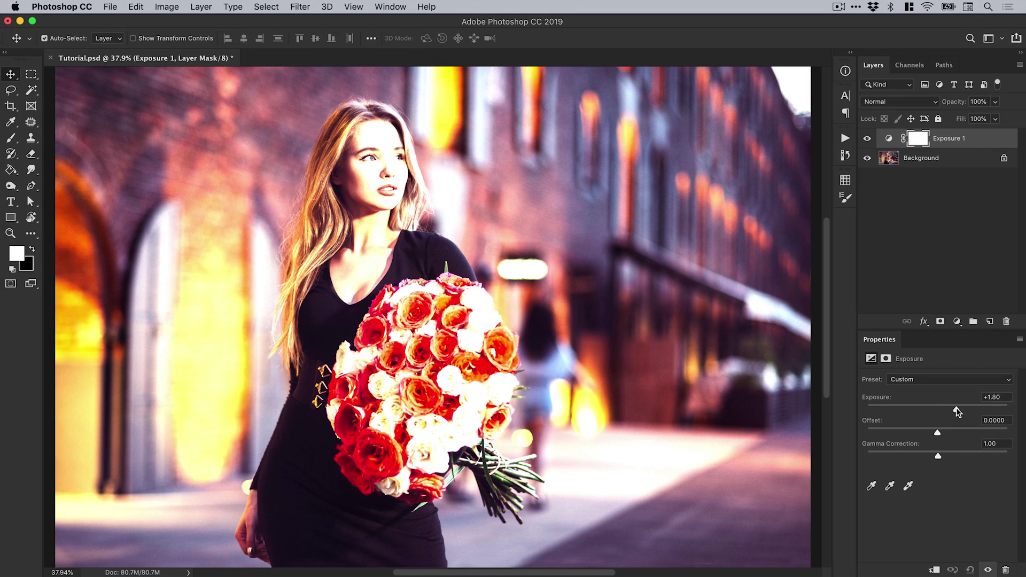
{"action": "left_click_drag", "start_coordinate": [957, 411], "coordinate": [992, 411]}
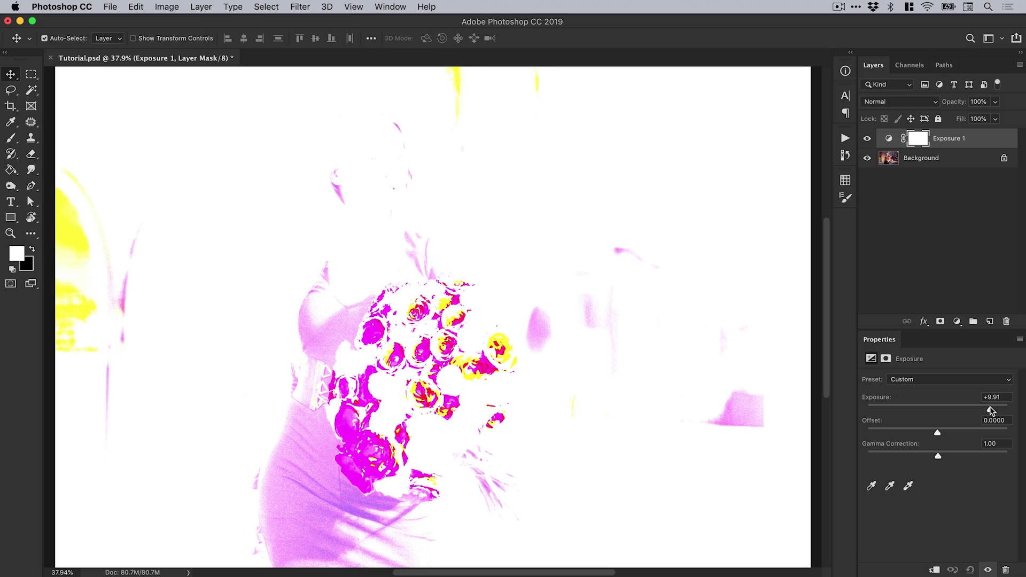
{"action": "left_click_drag", "start_coordinate": [991, 410], "coordinate": [943, 419]}
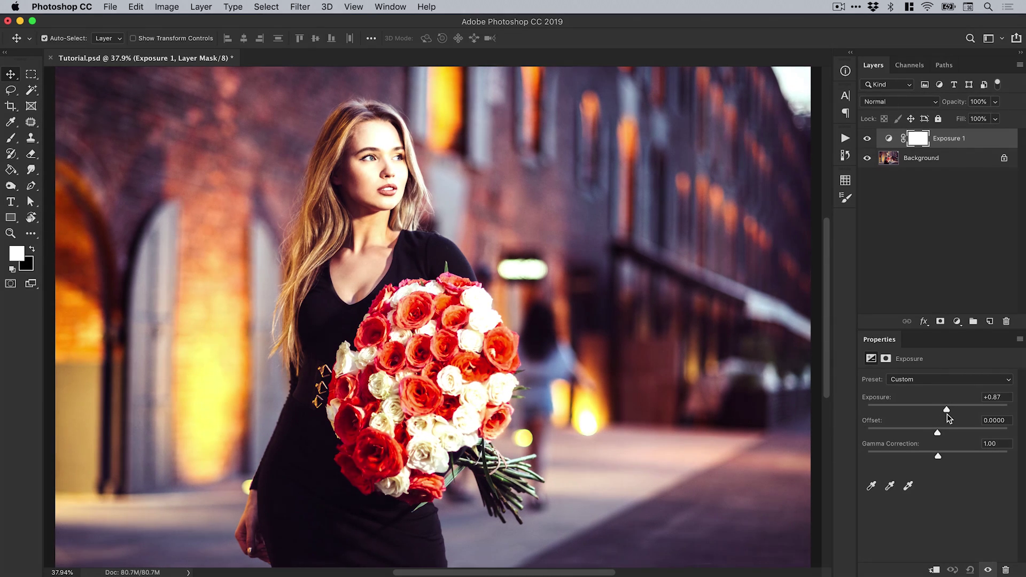
{"action": "left_click_drag", "start_coordinate": [947, 415], "coordinate": [955, 414]}
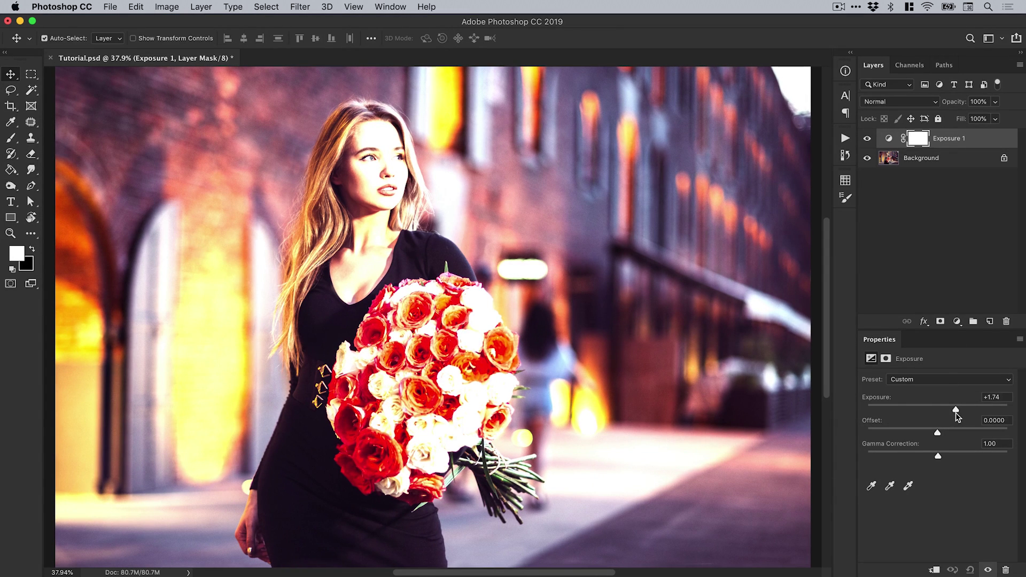
{"action": "left_click_drag", "start_coordinate": [955, 412], "coordinate": [941, 416]}
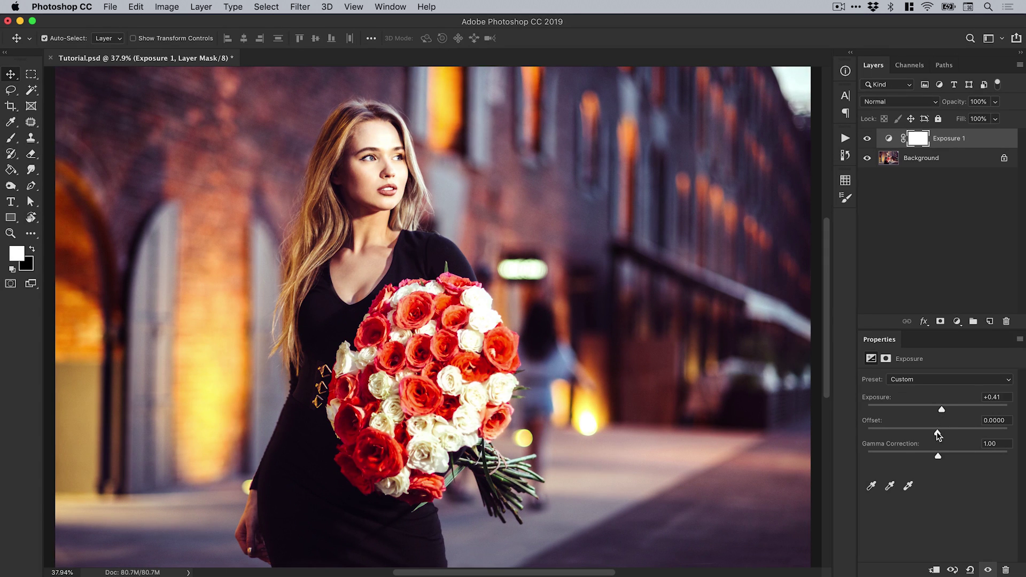
Try an Exposure offset of -0.0130 with gamma correction 1.00, and an offset of -0.1174 with gamma correction 1.20.
{"action": "mouse_move", "coordinate": [937, 434]}
{"action": "left_mouse_down"}
{"action": "mouse_move", "coordinate": [1024, 431]}
{"action": "mouse_move", "coordinate": [866, 427]}
{"action": "mouse_move", "coordinate": [936, 429]}
{"action": "left_mouse_up"}
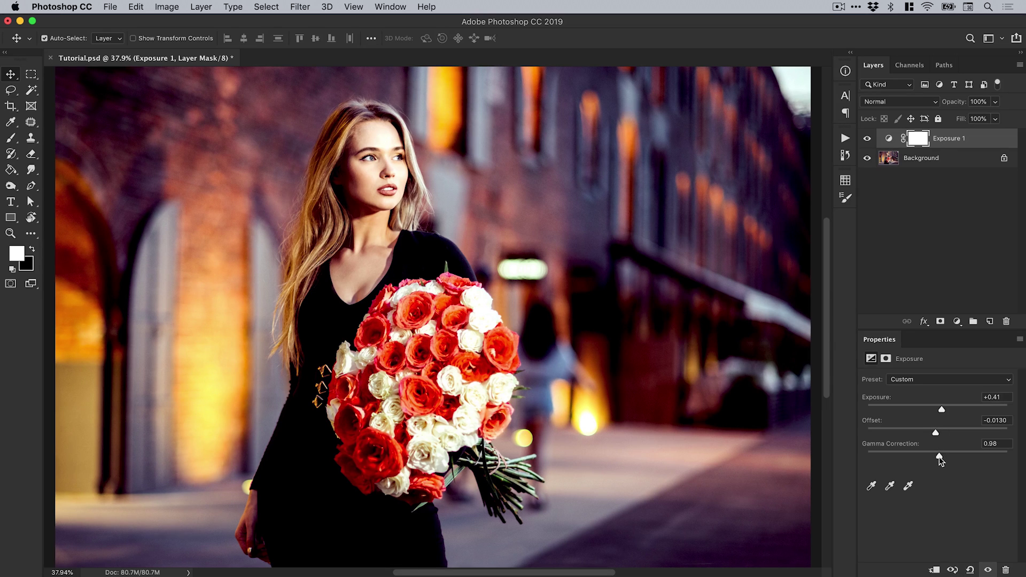
{"action": "left_click_drag", "start_coordinate": [940, 461], "coordinate": [936, 460]}
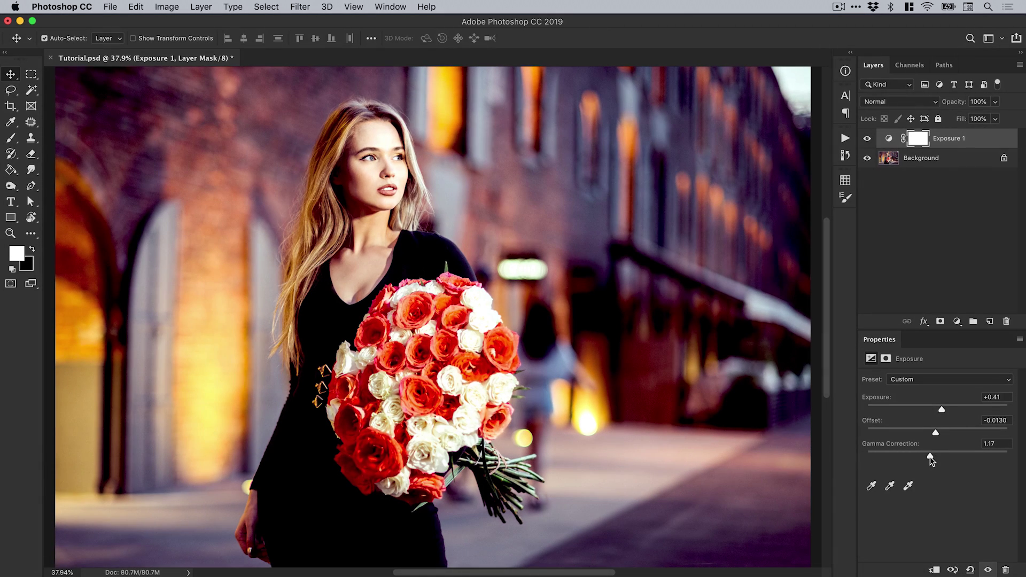
{"action": "mouse_move", "coordinate": [941, 459]}
{"action": "left_mouse_down"}
{"action": "mouse_move", "coordinate": [951, 458]}
{"action": "mouse_move", "coordinate": [929, 459]}
{"action": "mouse_move", "coordinate": [939, 459]}
{"action": "left_mouse_up"}
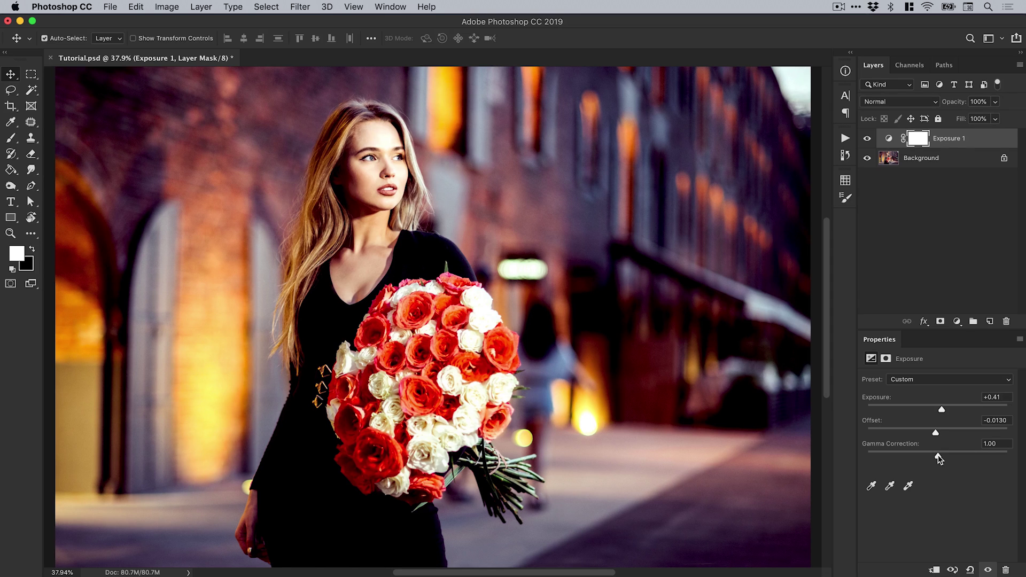
{"action": "left_click_drag", "start_coordinate": [940, 459], "coordinate": [921, 436]}
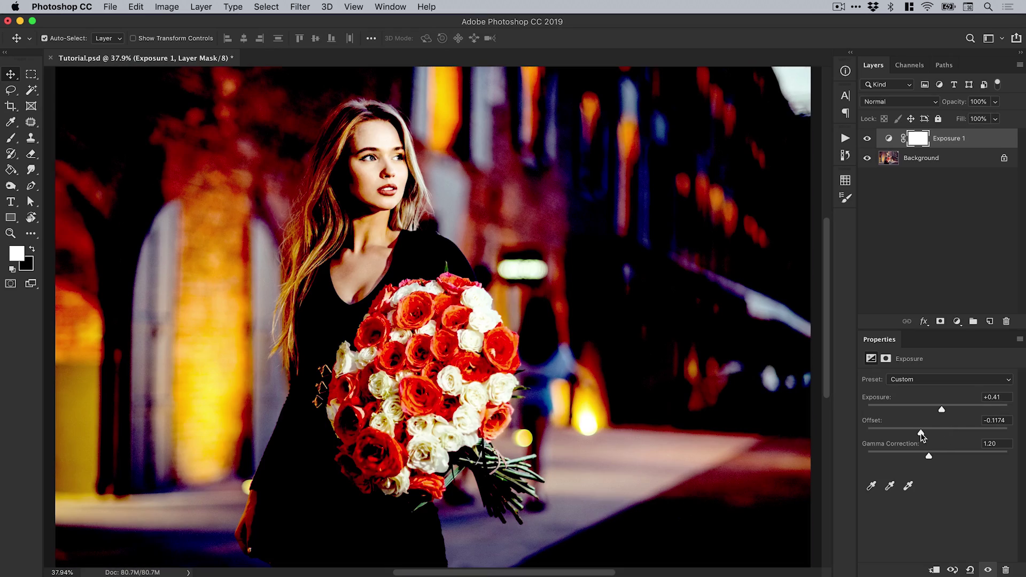
{"action": "left_click", "coordinate": [955, 409]}
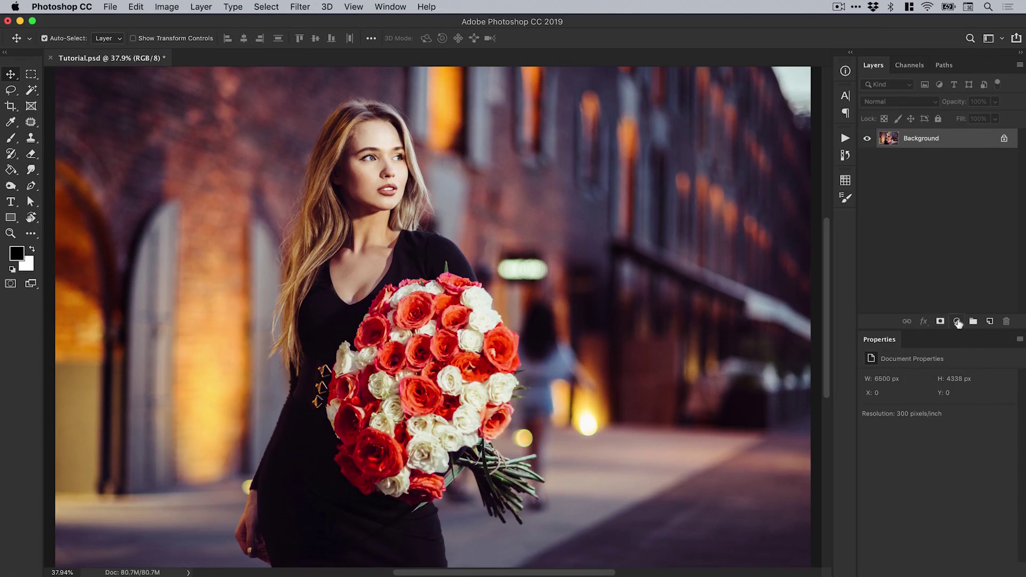
Add a Vibrance adjustment layer above the Background and set its vibrance to +34.
{"action": "left_click", "coordinate": [957, 322]}
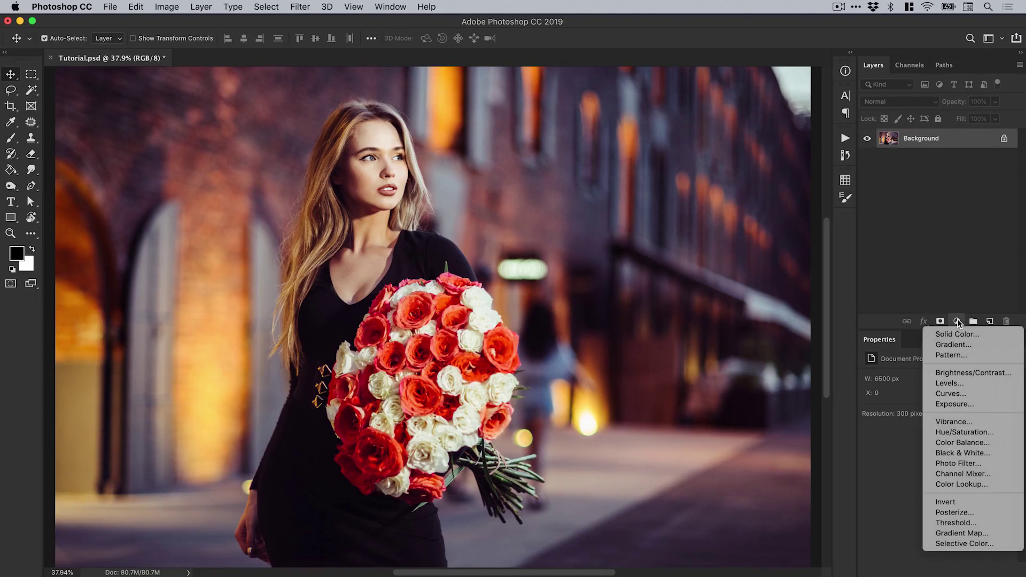
{"action": "left_click", "coordinate": [963, 421]}
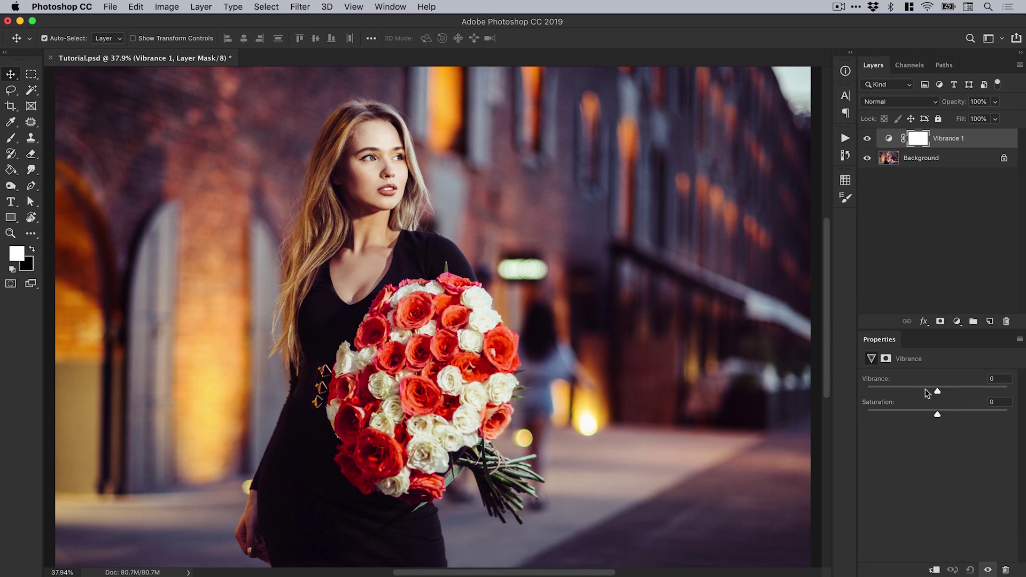
{"action": "left_click_drag", "start_coordinate": [928, 393], "coordinate": [973, 387]}
Try the saturation at +100, -100 and +2, and push the vibrance to +100 before lowering it again.
{"action": "left_click_drag", "start_coordinate": [945, 417], "coordinate": [1018, 417]}
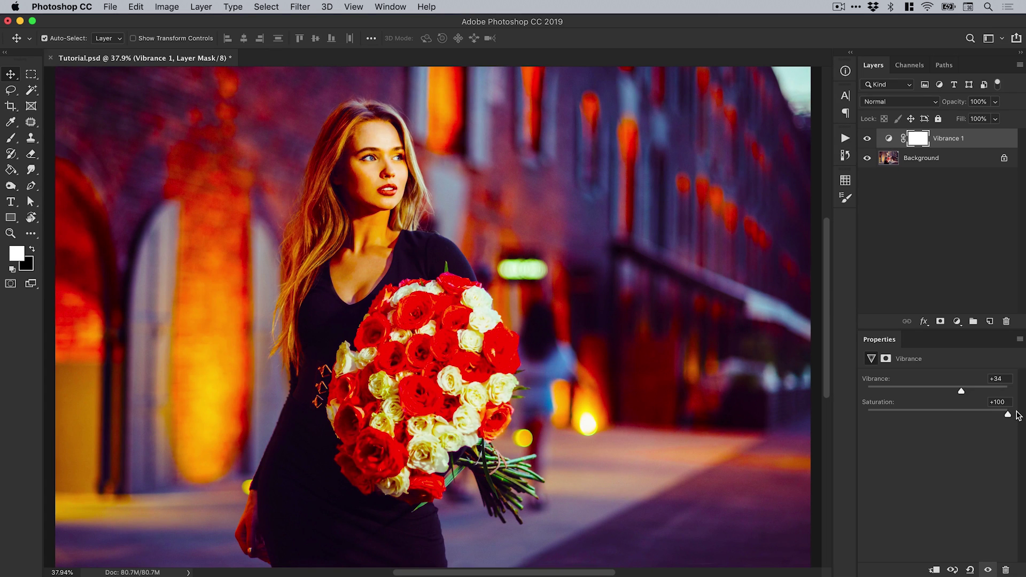
{"action": "left_click_drag", "start_coordinate": [1014, 416], "coordinate": [856, 412]}
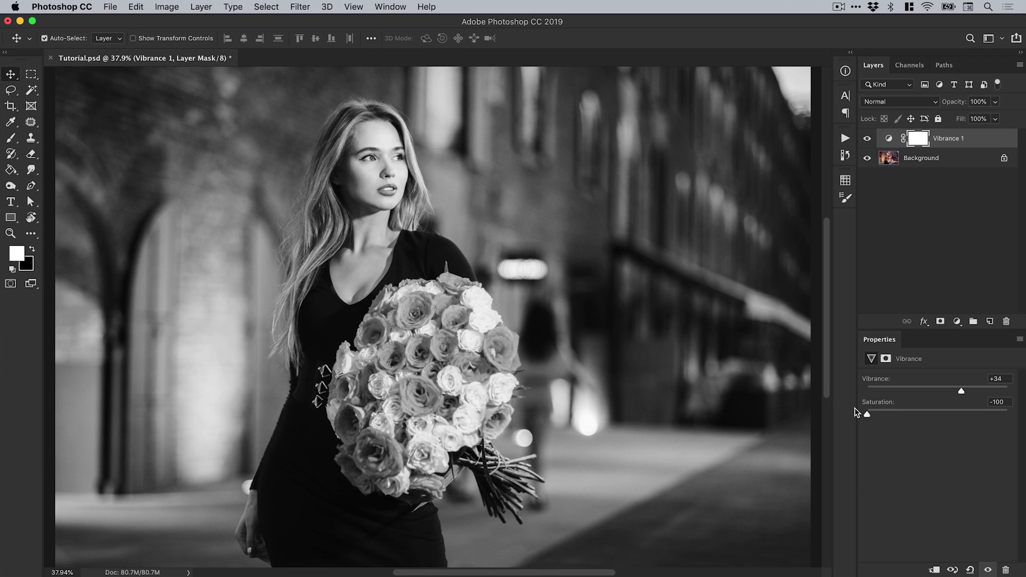
{"action": "left_click_drag", "start_coordinate": [857, 411], "coordinate": [935, 413]}
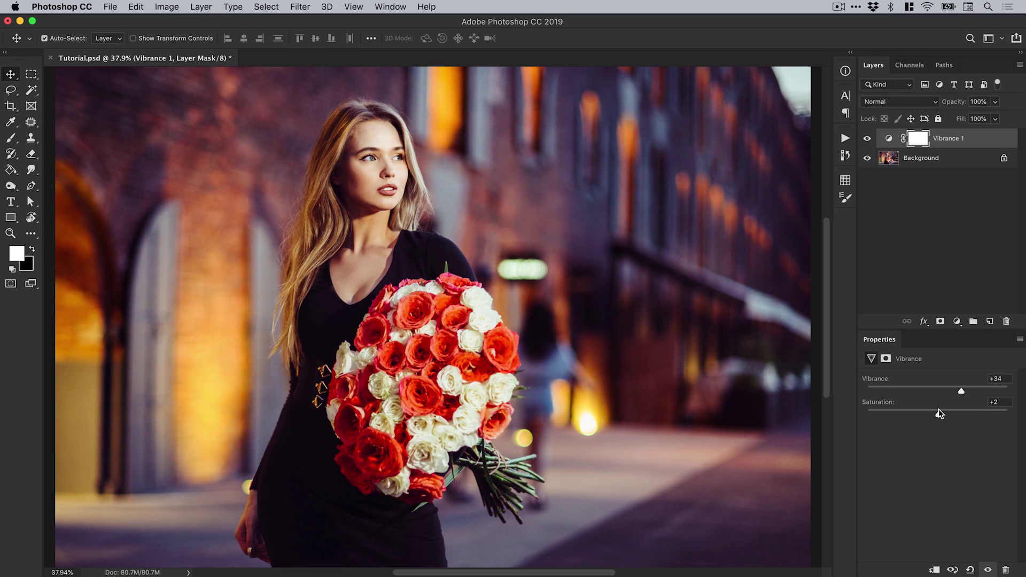
{"action": "left_click_drag", "start_coordinate": [970, 393], "coordinate": [1017, 392]}
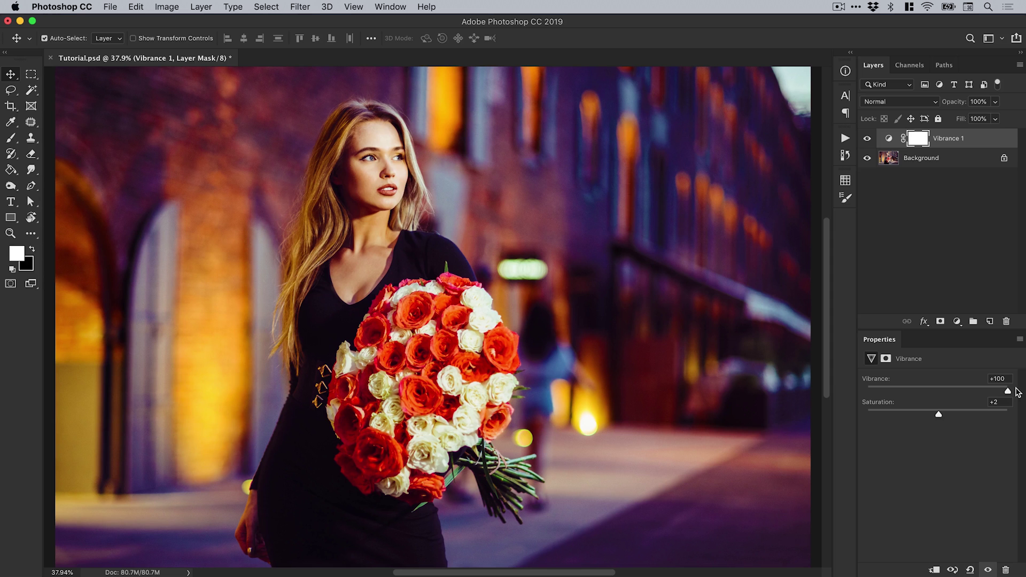
{"action": "left_click_drag", "start_coordinate": [1008, 392], "coordinate": [960, 395]}
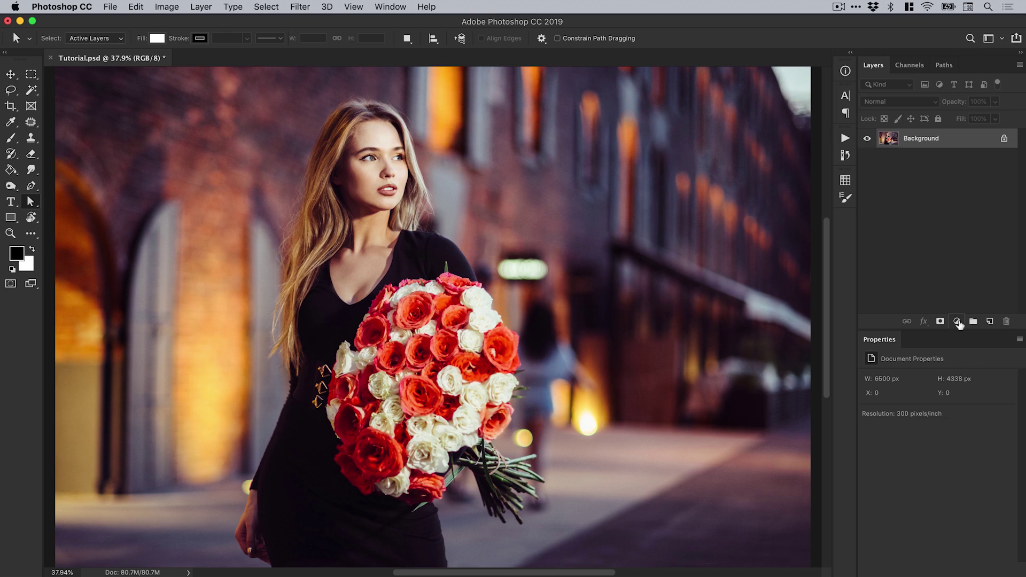
Add a Hue/Saturation adjustment layer above the Background, try its Sepia preset and return it to Default.
{"action": "left_click", "coordinate": [957, 322]}
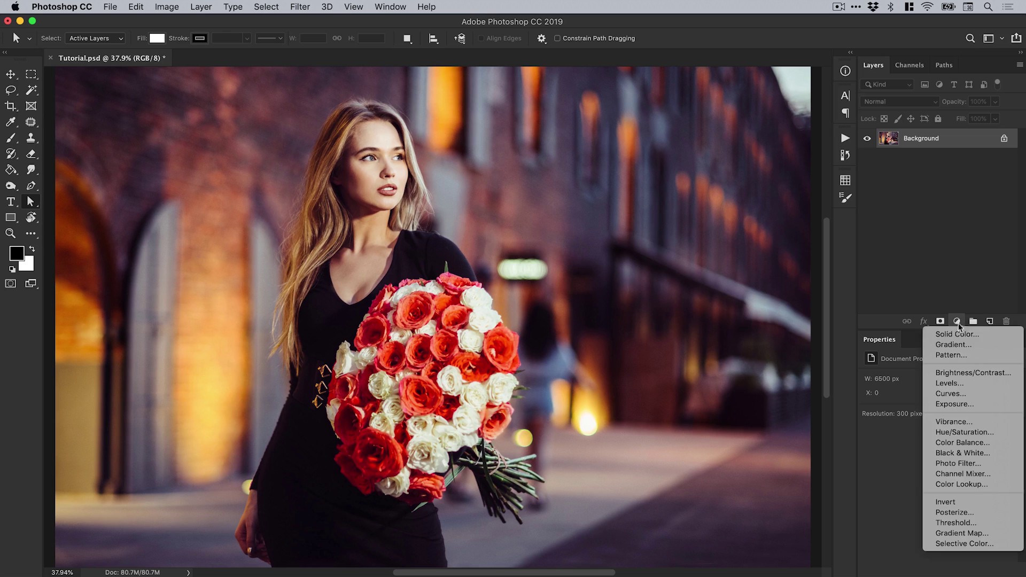
{"action": "left_click", "coordinate": [959, 434]}
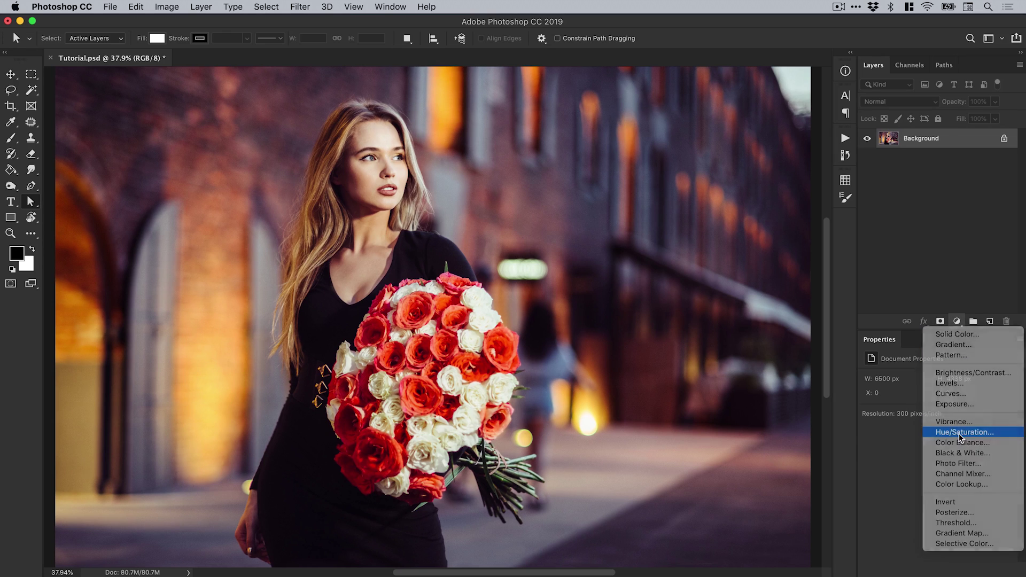
{"action": "left_click", "coordinate": [937, 383]}
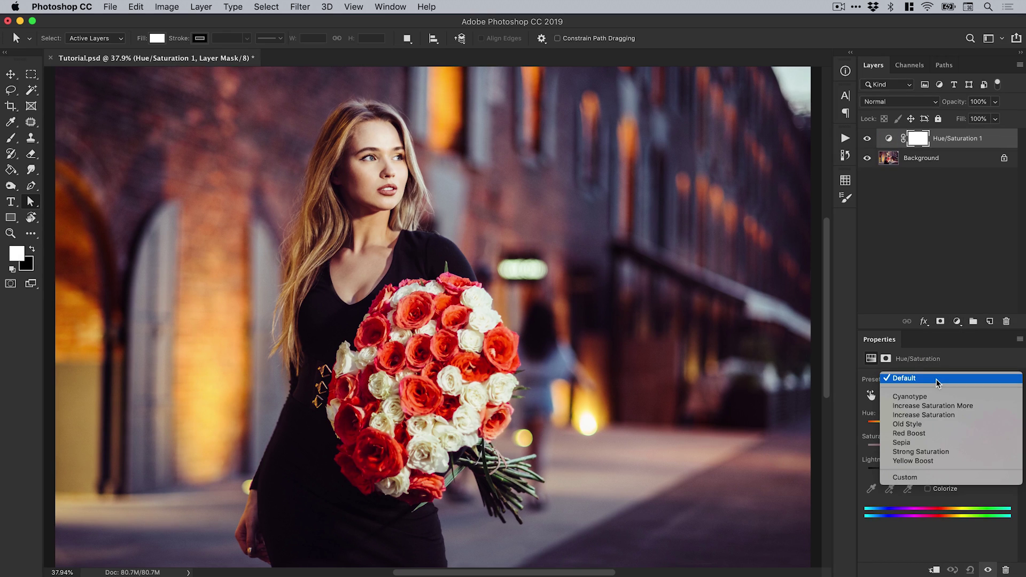
{"action": "left_click", "coordinate": [933, 443]}
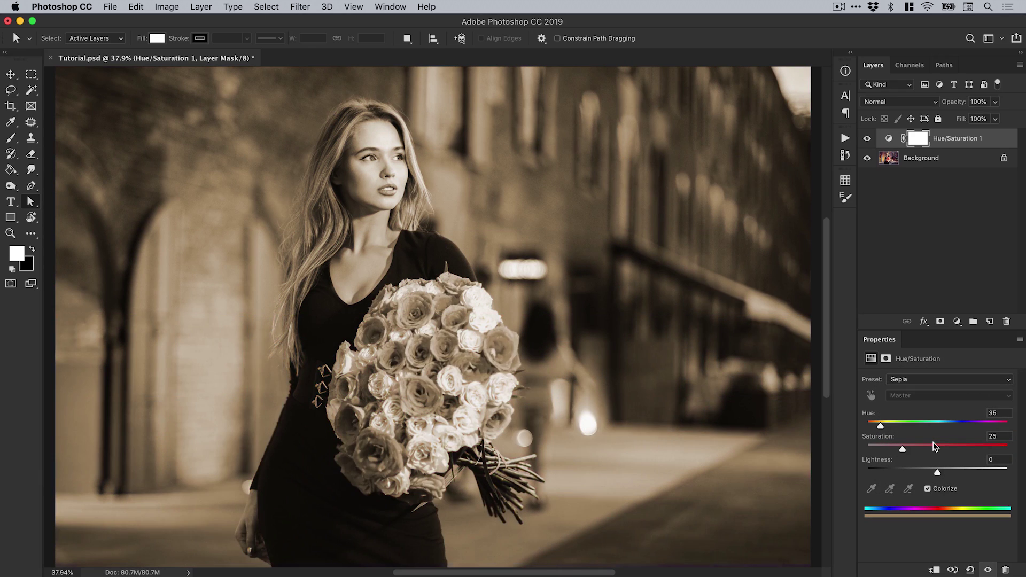
{"action": "left_click", "coordinate": [936, 380]}
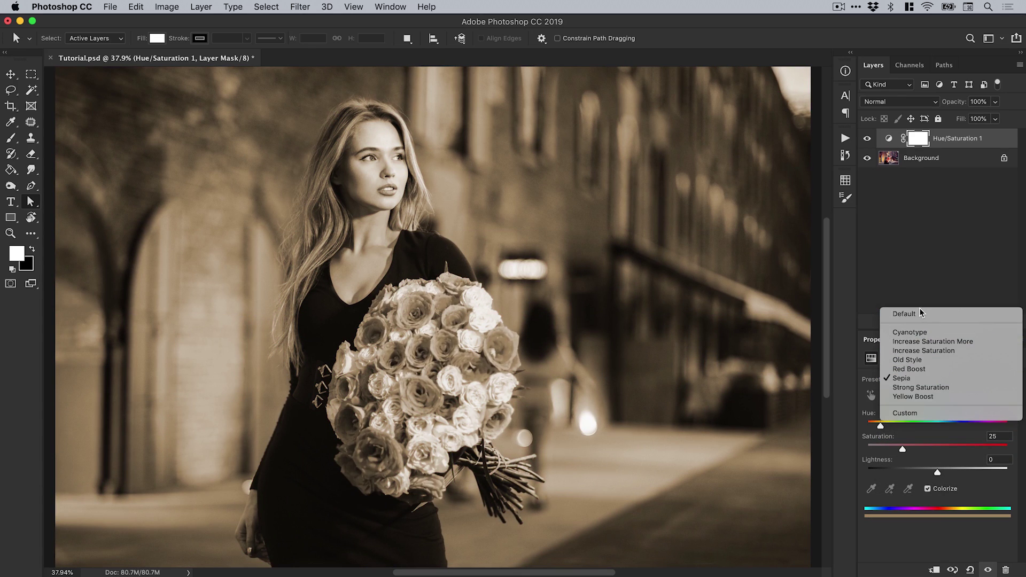
{"action": "left_click", "coordinate": [920, 315]}
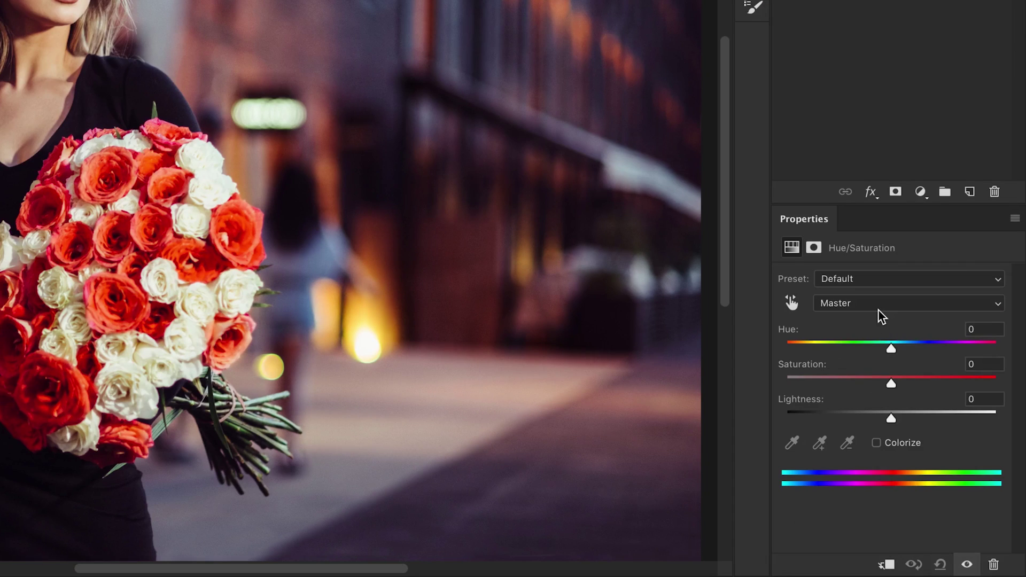
Try adjusting the Yellows range separately in the Hue/Saturation layer and switch back to the Master range.
{"action": "left_click", "coordinate": [880, 306]}
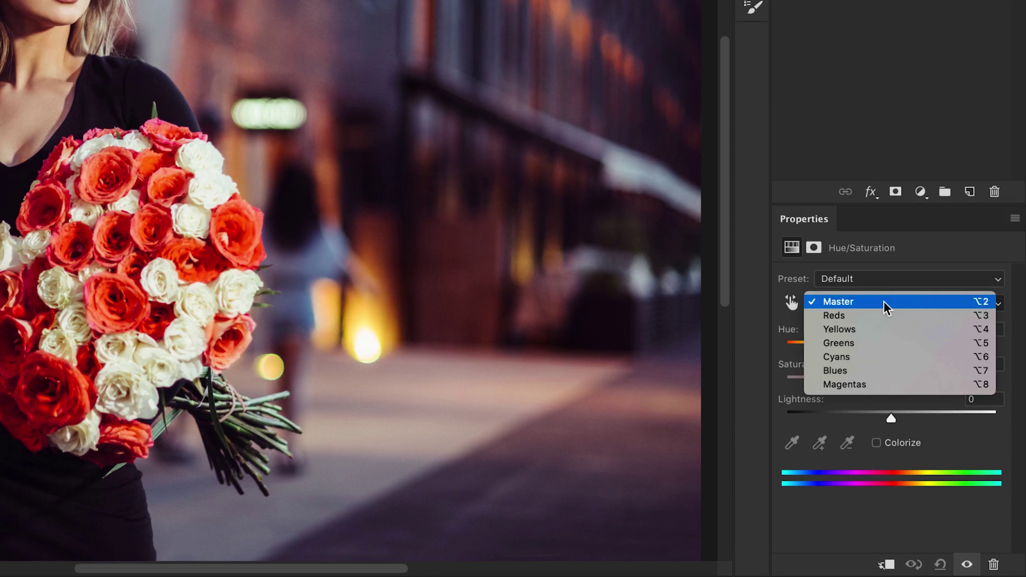
{"action": "left_click", "coordinate": [884, 301]}
{"action": "mouse_move", "coordinate": [890, 345]}
{"action": "left_mouse_down"}
{"action": "mouse_move", "coordinate": [811, 348]}
{"action": "mouse_move", "coordinate": [946, 357]}
{"action": "mouse_move", "coordinate": [892, 356]}
{"action": "left_mouse_up"}
{"action": "left_click", "coordinate": [889, 302]}
{"action": "left_click", "coordinate": [889, 330]}
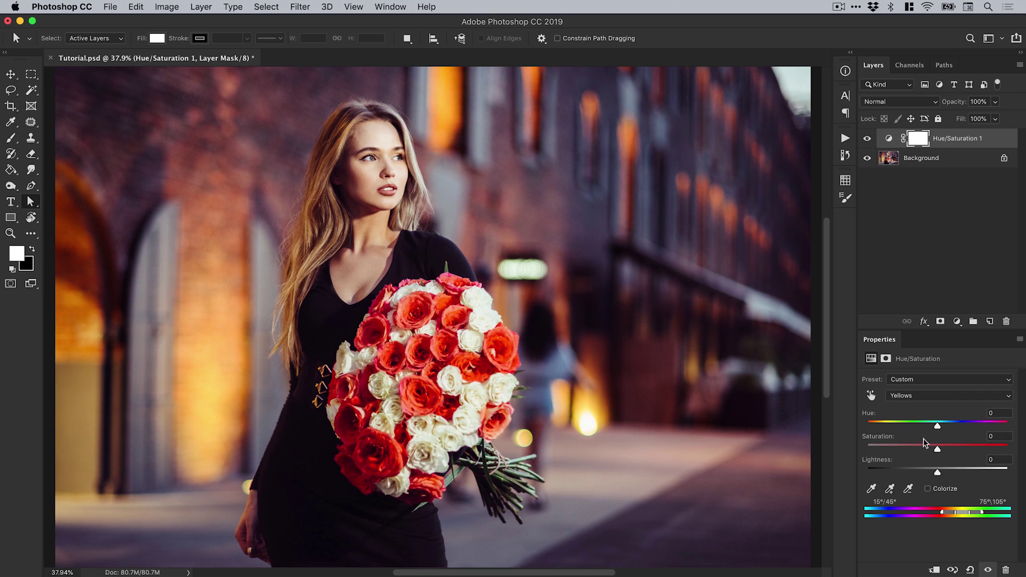
{"action": "mouse_move", "coordinate": [925, 444]}
{"action": "left_mouse_down"}
{"action": "mouse_move", "coordinate": [882, 449]}
{"action": "mouse_move", "coordinate": [998, 451]}
{"action": "mouse_move", "coordinate": [869, 449]}
{"action": "mouse_move", "coordinate": [938, 449]}
{"action": "left_mouse_up"}
{"action": "left_click", "coordinate": [939, 398]}
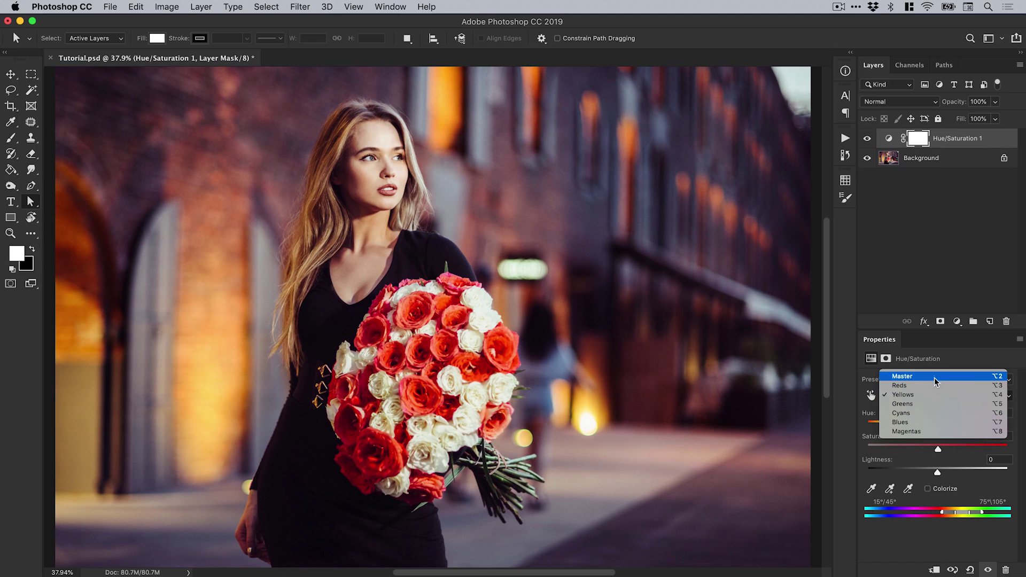
{"action": "left_click", "coordinate": [936, 378]}
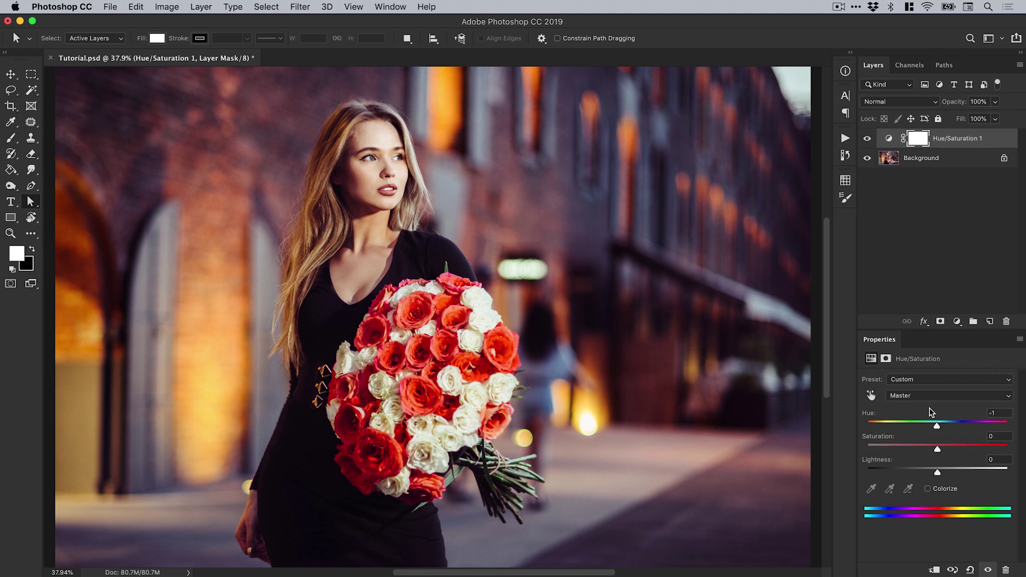
Shift the Master hue to -40, try saturation at -100, and settle on saturation +12 and lightness +10.
{"action": "left_click_drag", "start_coordinate": [935, 427], "coordinate": [909, 427]}
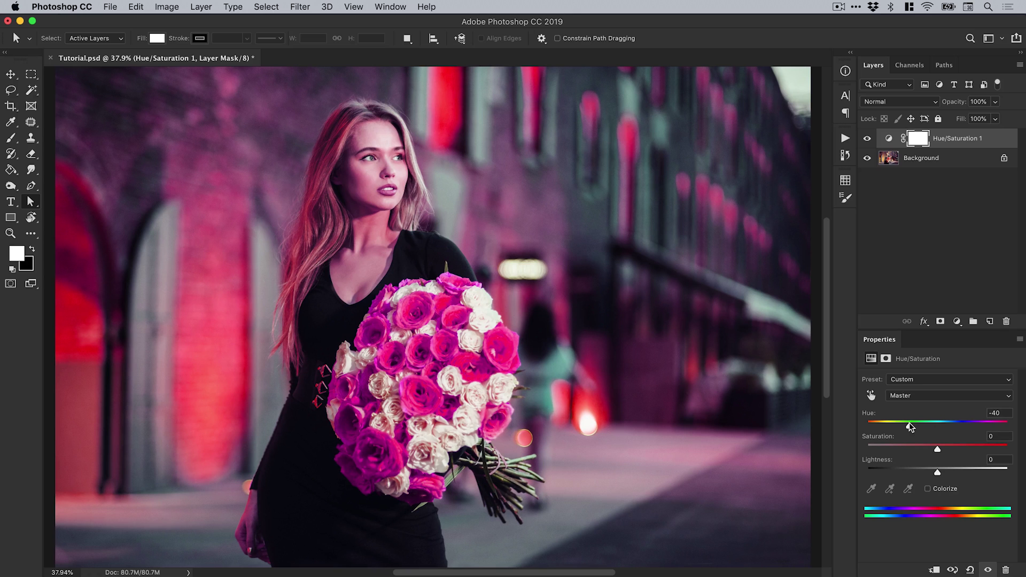
{"action": "left_click_drag", "start_coordinate": [938, 451], "coordinate": [861, 445]}
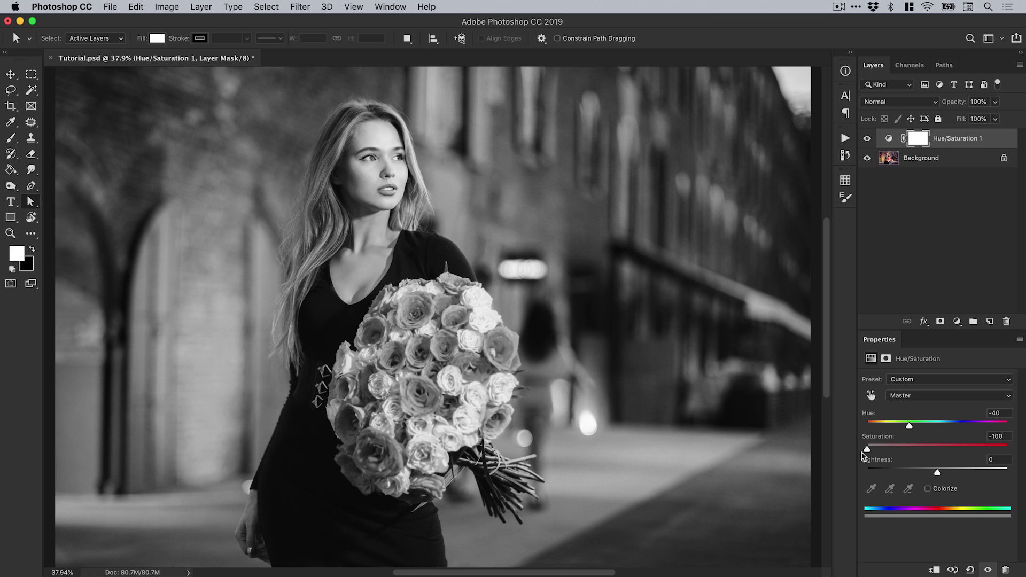
{"action": "left_click_drag", "start_coordinate": [860, 442], "coordinate": [944, 474]}
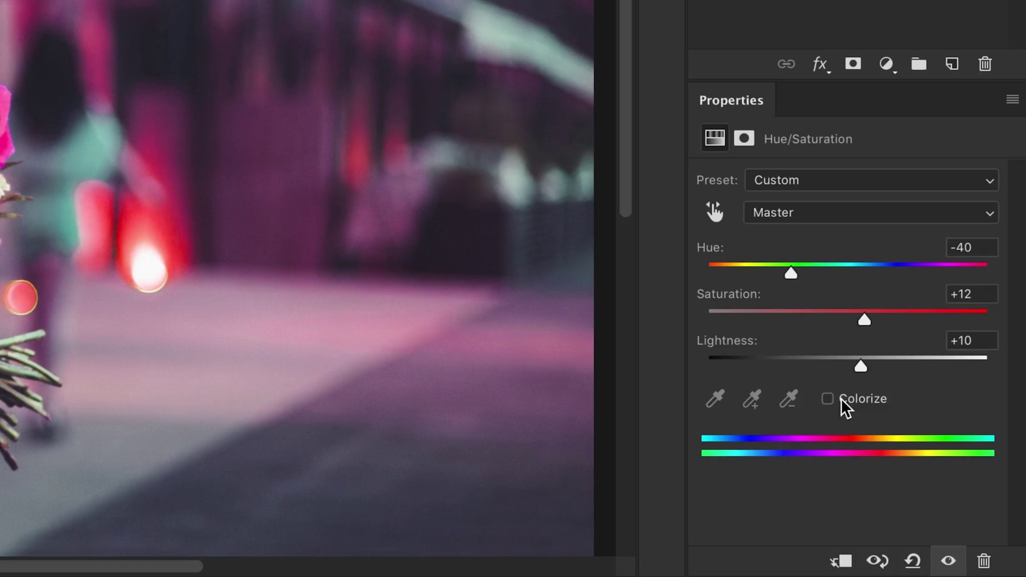
Colorize the photo with hue 332, saturation 73 and lightness +3, and set the adjustment layer's blend mode to Soft Light.
{"action": "left_click", "coordinate": [841, 399]}
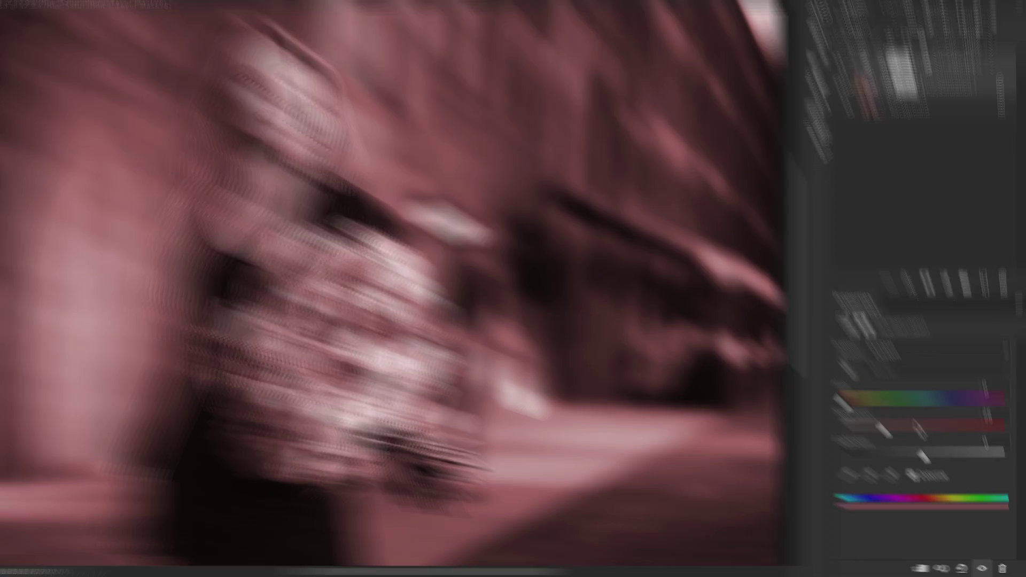
{"action": "left_click_drag", "start_coordinate": [778, 320], "coordinate": [861, 325]}
{"action": "left_click_drag", "start_coordinate": [945, 453], "coordinate": [953, 452]}
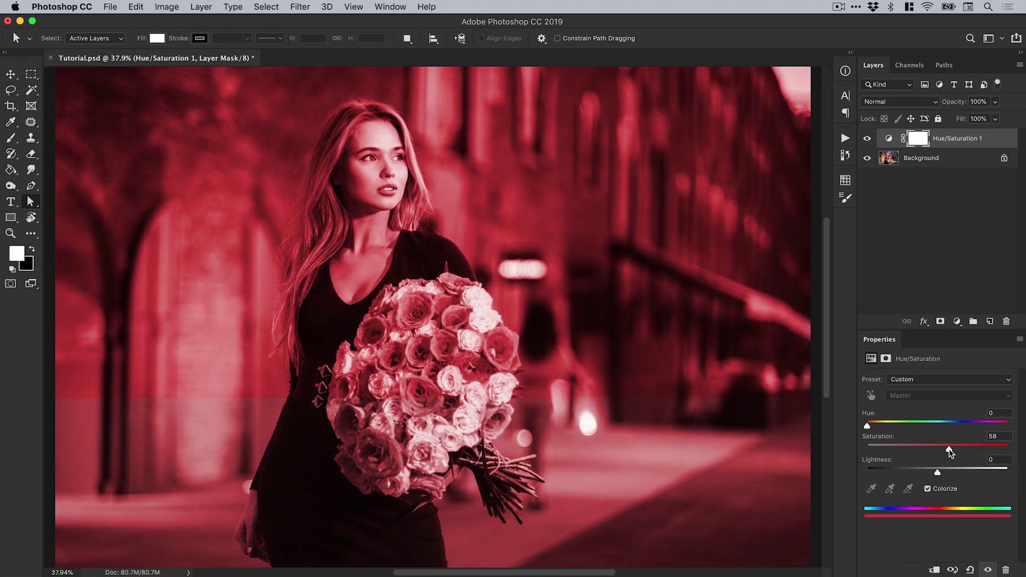
{"action": "left_click", "coordinate": [878, 425]}
{"action": "left_click_drag", "start_coordinate": [879, 428], "coordinate": [941, 476]}
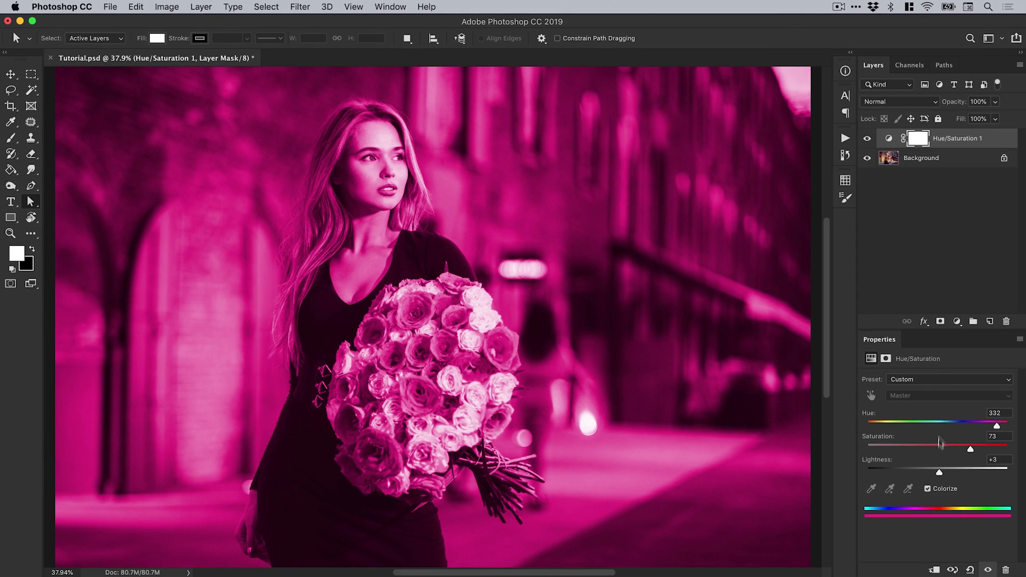
{"action": "left_click", "coordinate": [894, 103]}
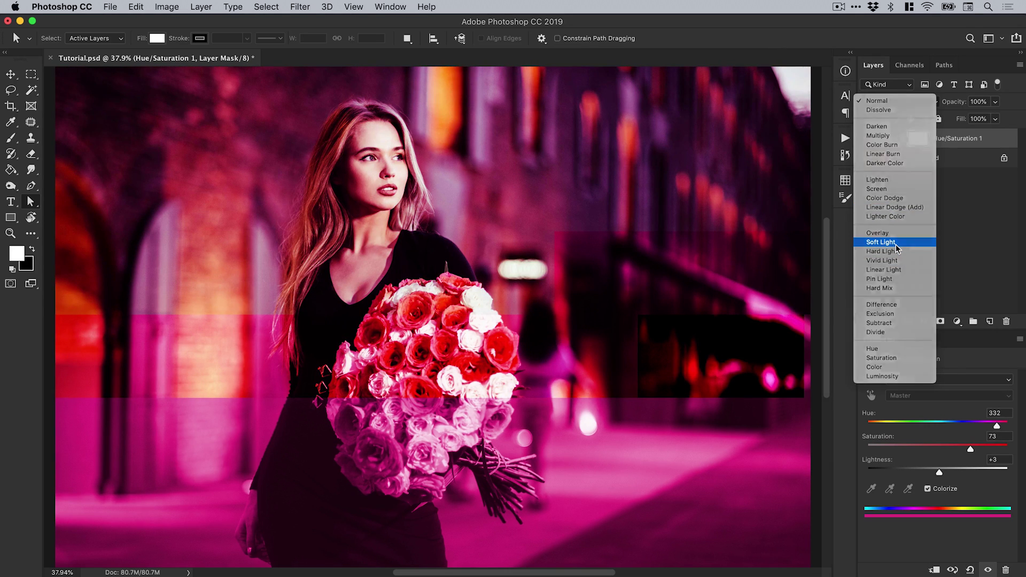
{"action": "left_click", "coordinate": [896, 245]}
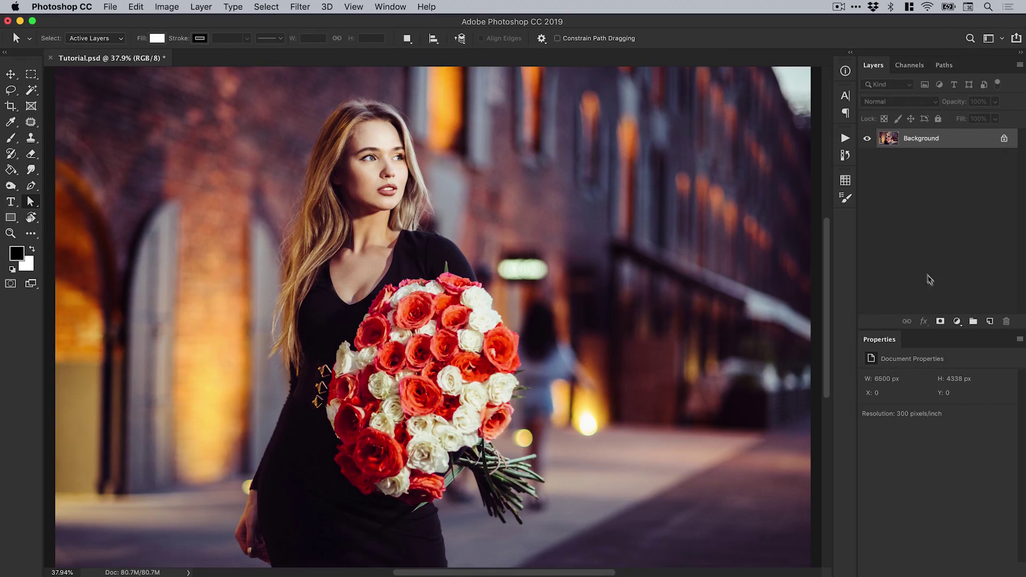
Add a Color Balance adjustment layer and set its shadows to Cyan–Red -35 and Yellow–Blue +27.
{"action": "left_click", "coordinate": [956, 322]}
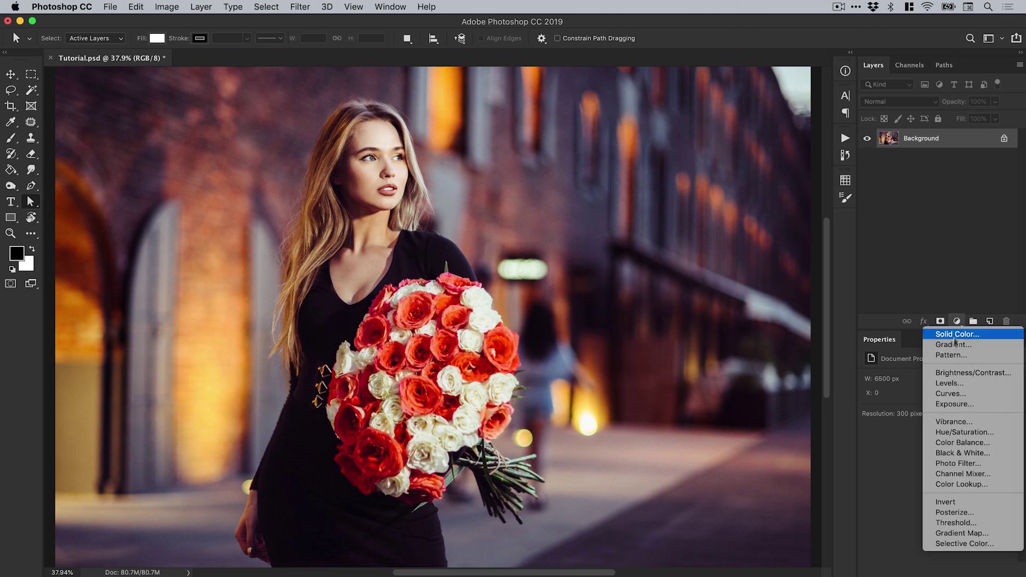
{"action": "left_click", "coordinate": [956, 444]}
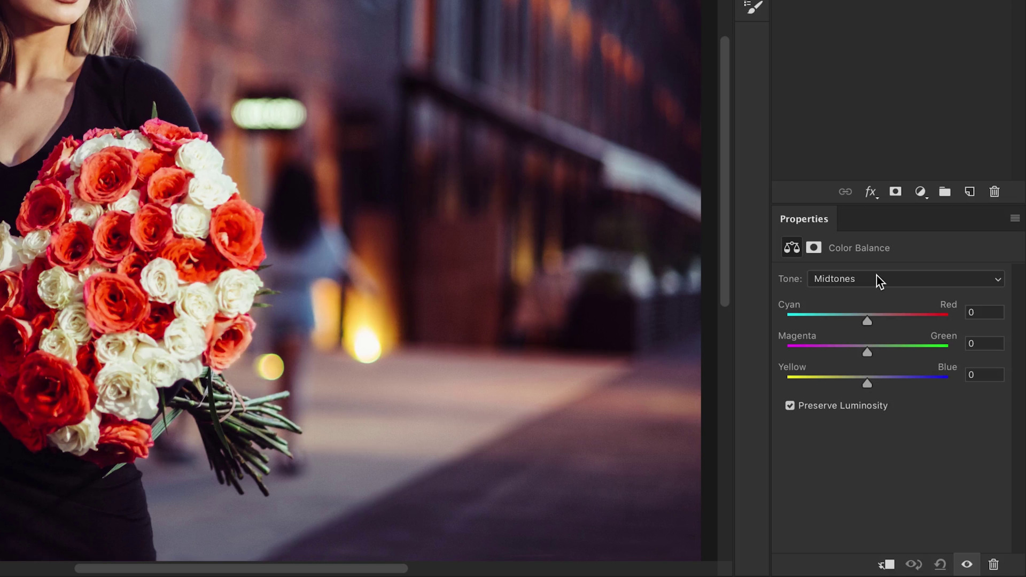
{"action": "left_click", "coordinate": [880, 280]}
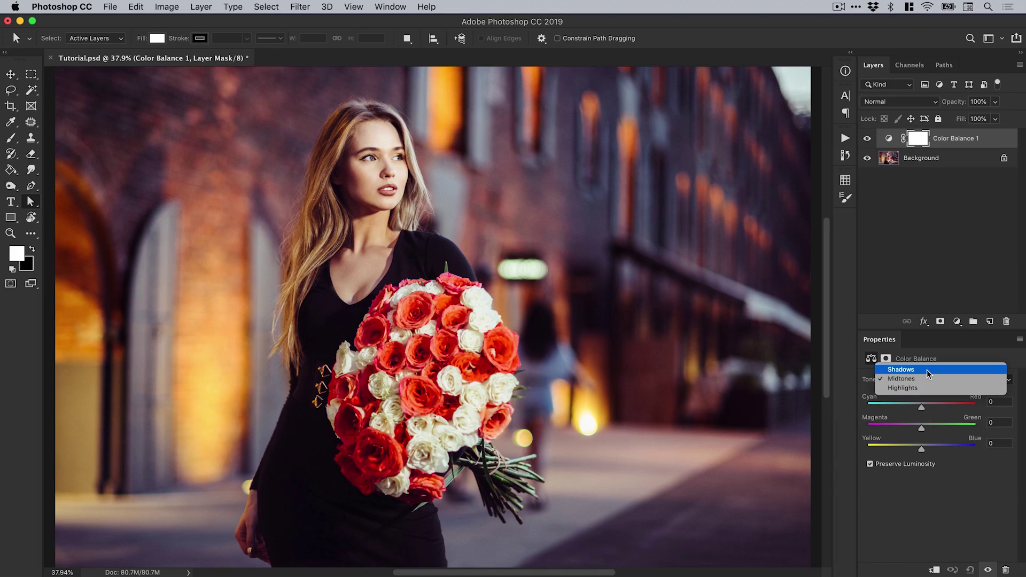
{"action": "left_click", "coordinate": [928, 370]}
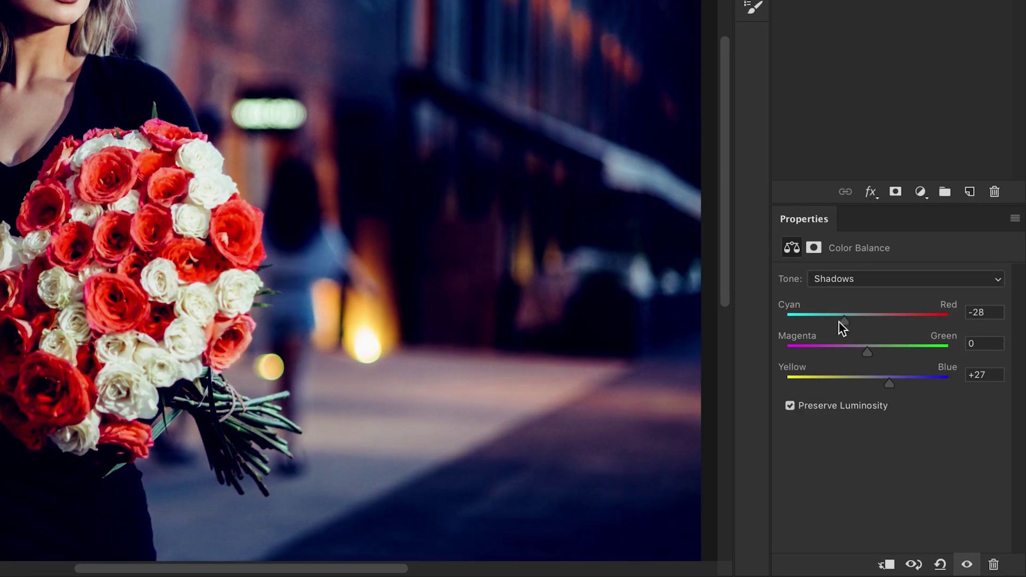
{"action": "left_click_drag", "start_coordinate": [839, 322], "coordinate": [838, 322]}
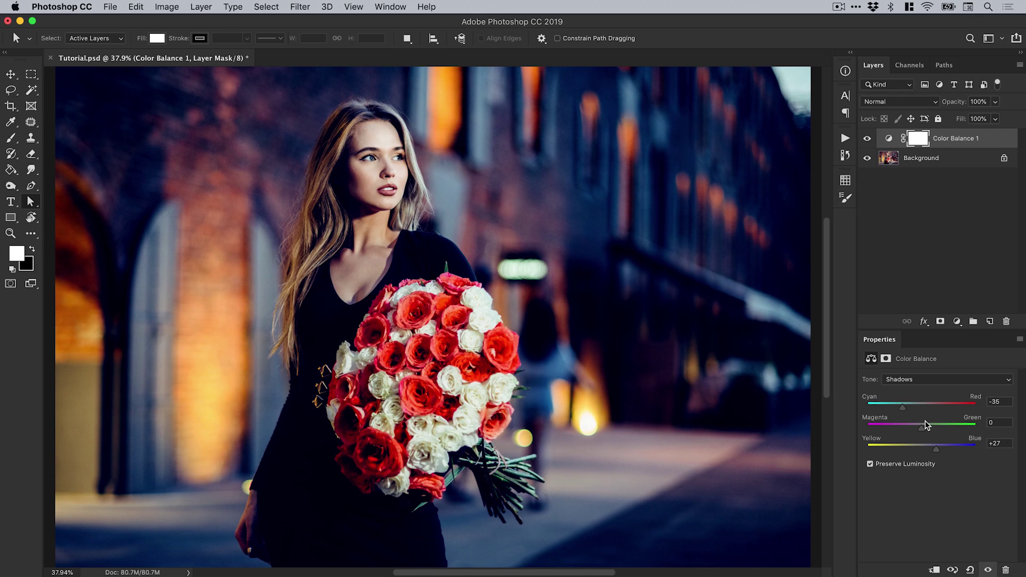
Set the Color Balance midtones to Cyan–Red +26, Magenta–Green +36 and Yellow–Blue -17.
{"action": "left_click", "coordinate": [919, 379]}
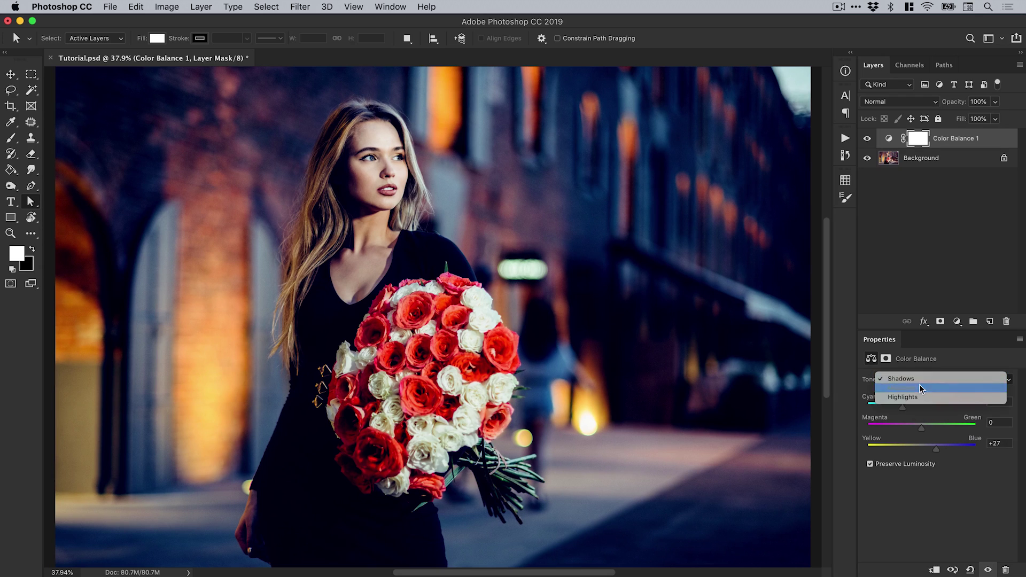
{"action": "left_click", "coordinate": [919, 388]}
{"action": "left_click_drag", "start_coordinate": [927, 407], "coordinate": [913, 452]}
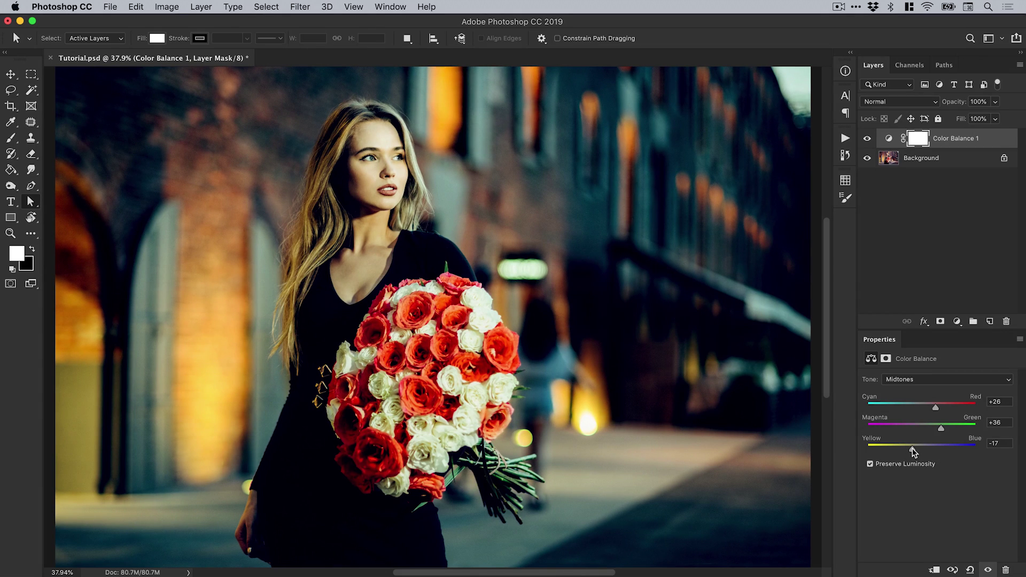
Try strong Color Balance highlights, ending at Cyan–Red -20, Magenta–Green +91 and Yellow–Blue -36.
{"action": "left_click", "coordinate": [919, 380]}
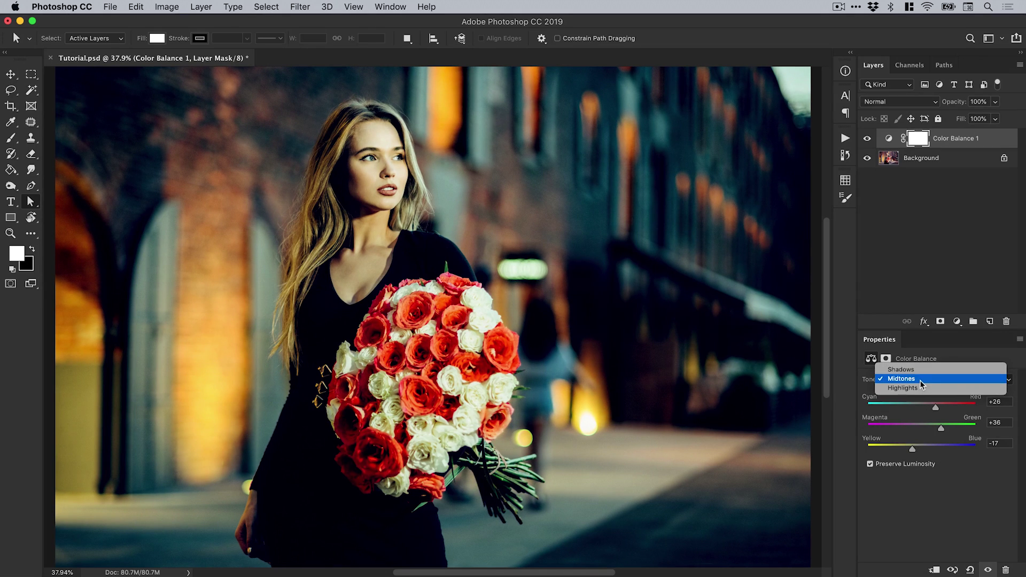
{"action": "left_click", "coordinate": [919, 389]}
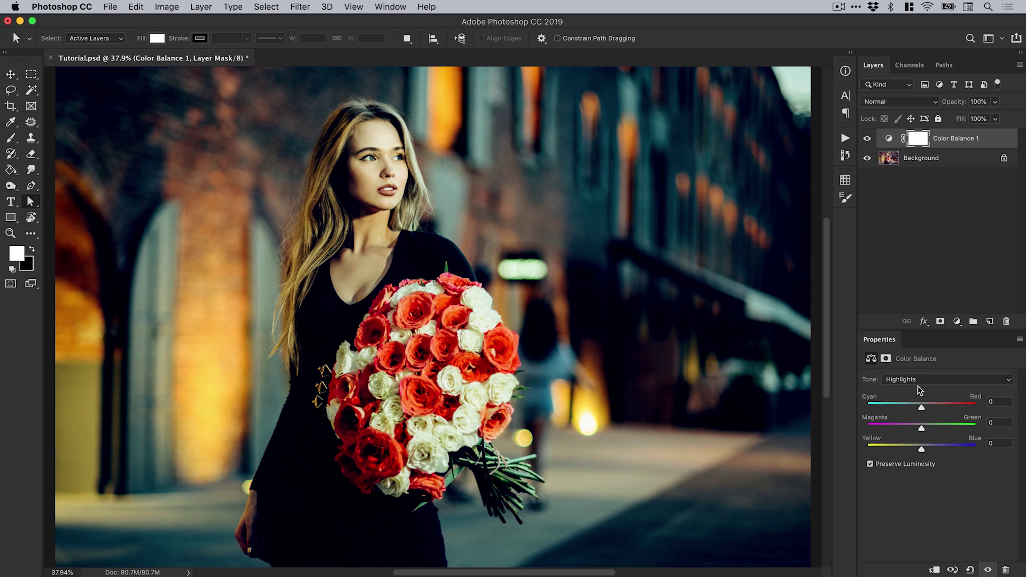
{"action": "left_click_drag", "start_coordinate": [922, 409], "coordinate": [870, 407]}
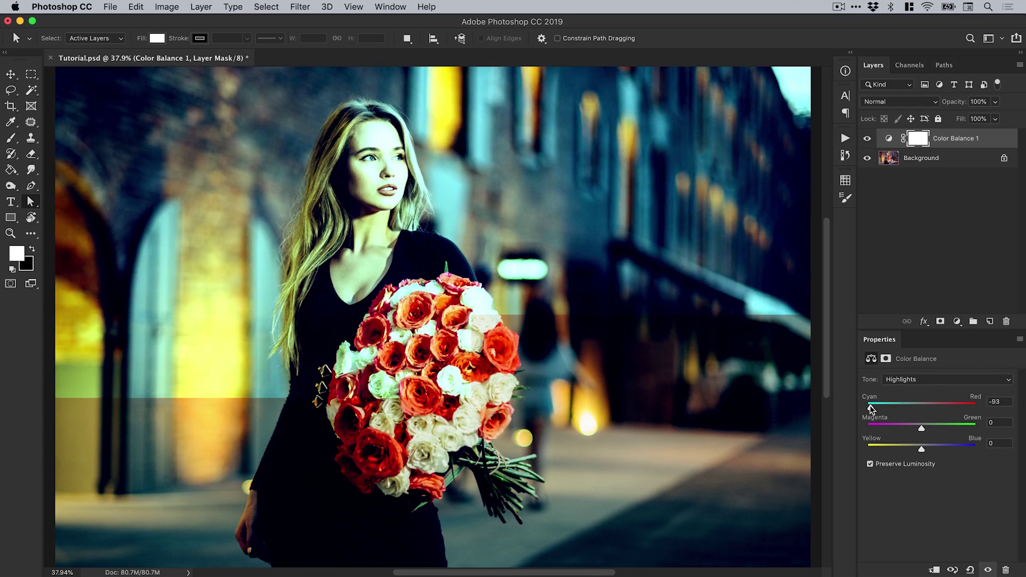
{"action": "left_click_drag", "start_coordinate": [922, 449], "coordinate": [961, 448]}
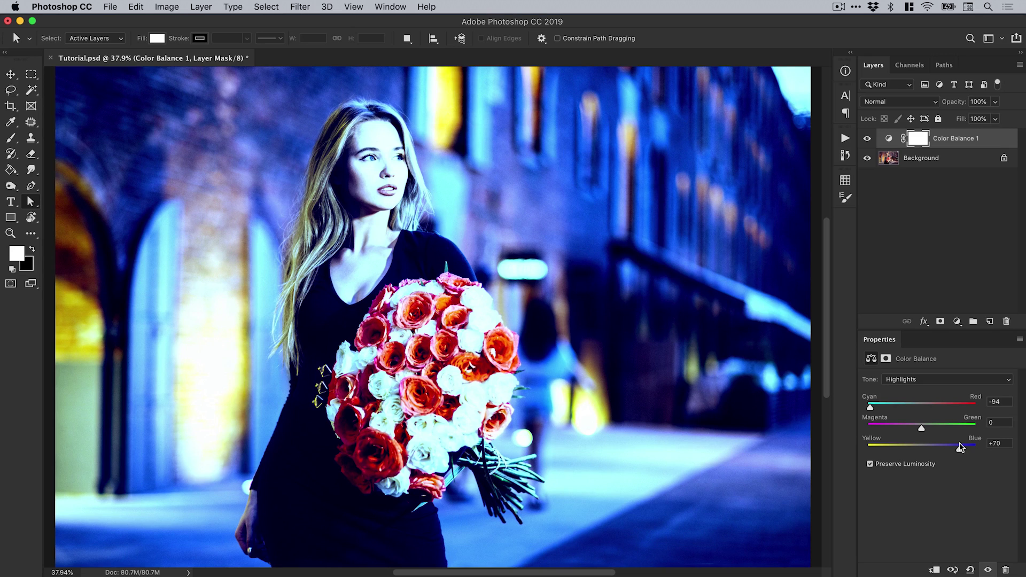
{"action": "left_click_drag", "start_coordinate": [922, 428], "coordinate": [912, 448]}
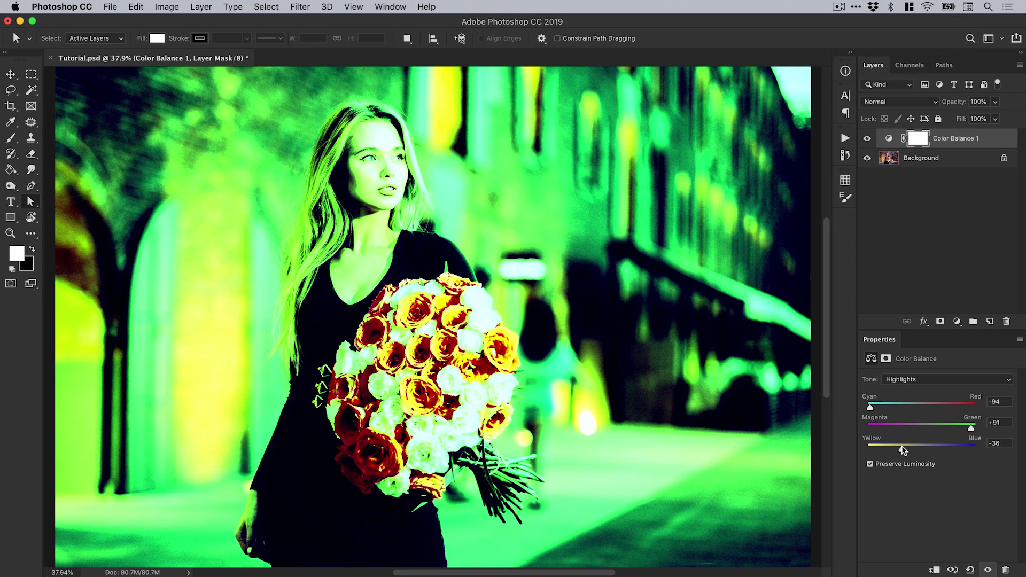
{"action": "left_click_drag", "start_coordinate": [873, 411], "coordinate": [910, 408]}
Rework the Color Balance tones, ending with highlights at Cyan–Red +21, Magenta–Green +4 and Yellow–Blue +22, and hide the layer for comparison.
{"action": "left_click", "coordinate": [915, 379]}
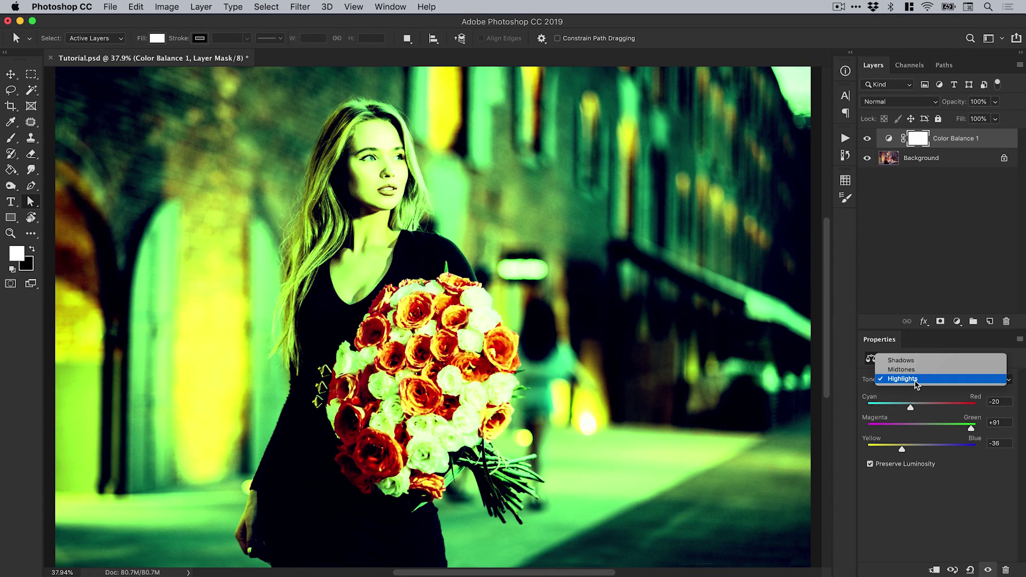
{"action": "left_click", "coordinate": [918, 363]}
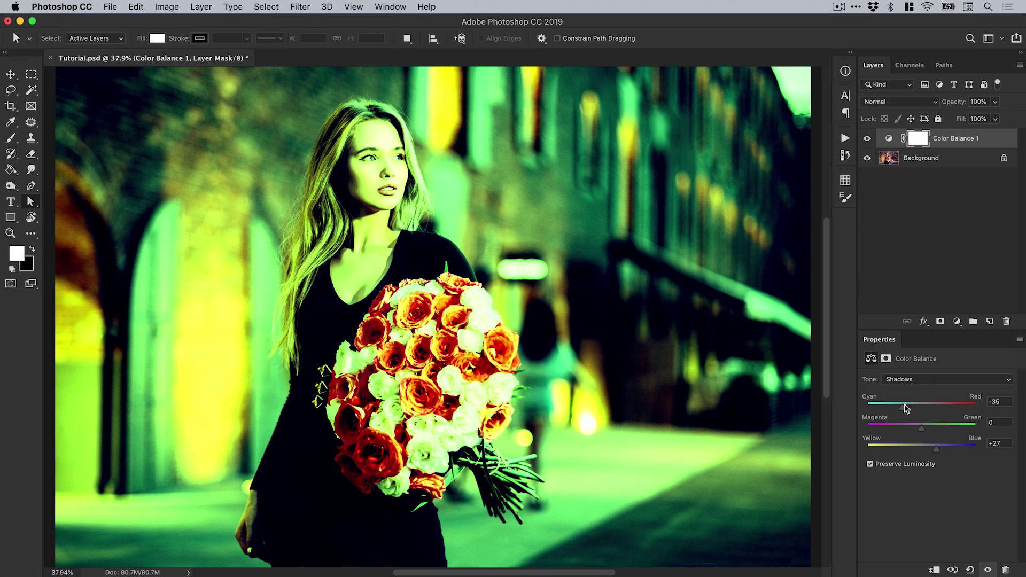
{"action": "left_click", "coordinate": [915, 380]}
{"action": "left_click", "coordinate": [916, 390]}
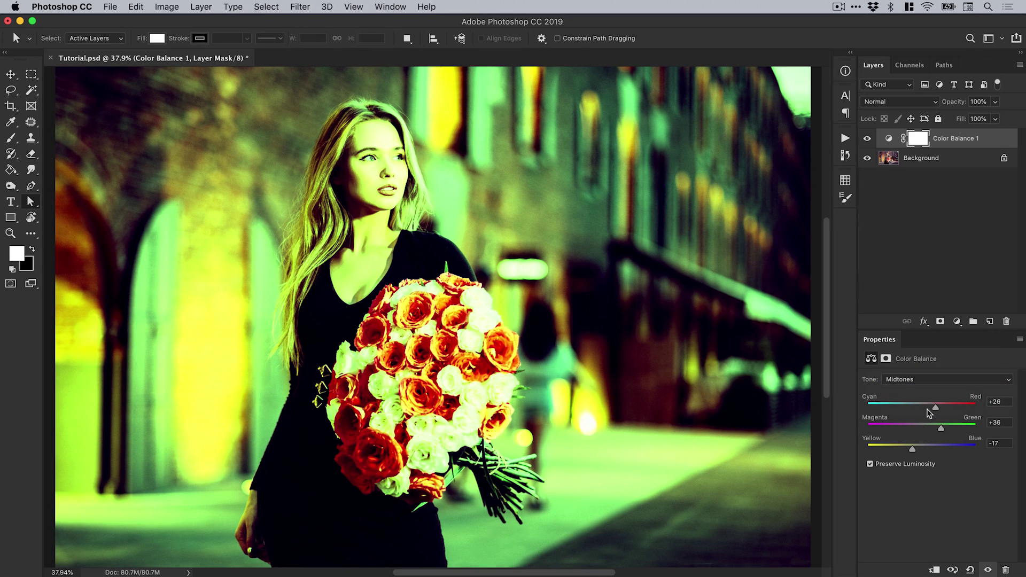
{"action": "mouse_move", "coordinate": [934, 408]}
{"action": "left_mouse_down"}
{"action": "mouse_move", "coordinate": [921, 407]}
{"action": "mouse_move", "coordinate": [923, 449]}
{"action": "mouse_move", "coordinate": [913, 450]}
{"action": "mouse_move", "coordinate": [935, 450]}
{"action": "mouse_move", "coordinate": [934, 409]}
{"action": "left_mouse_up"}
{"action": "left_click", "coordinate": [913, 380]}
{"action": "left_click", "coordinate": [912, 388]}
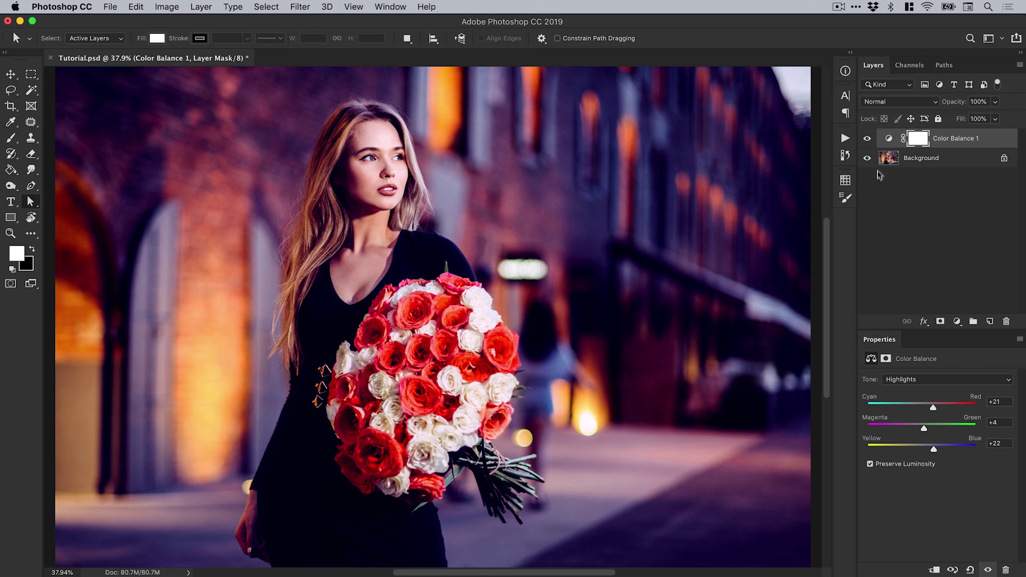
{"action": "left_click", "coordinate": [868, 139]}
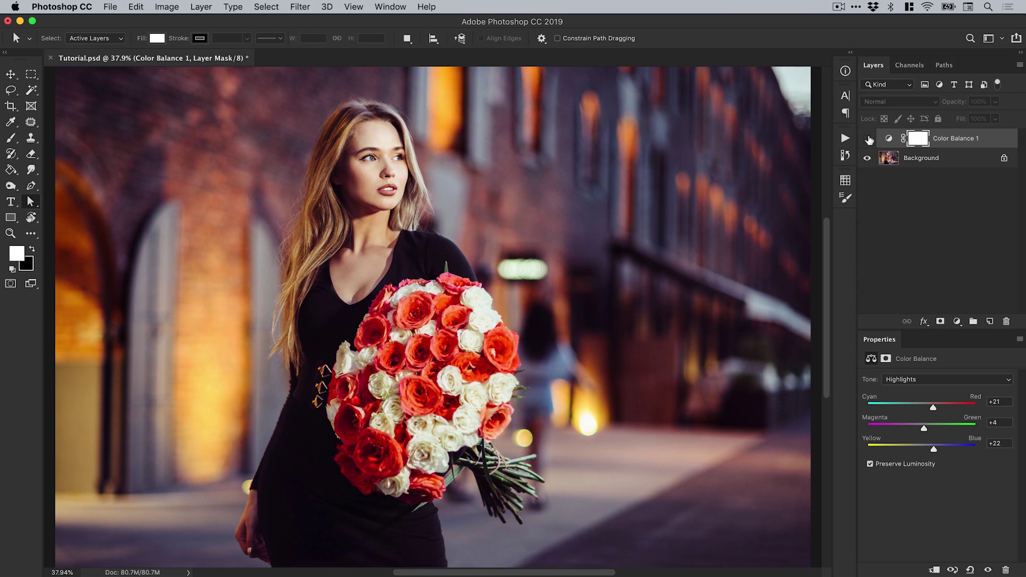
Show the Color Balance adjustment layer again to compare it with the original photo.
{"action": "left_click", "coordinate": [868, 139]}
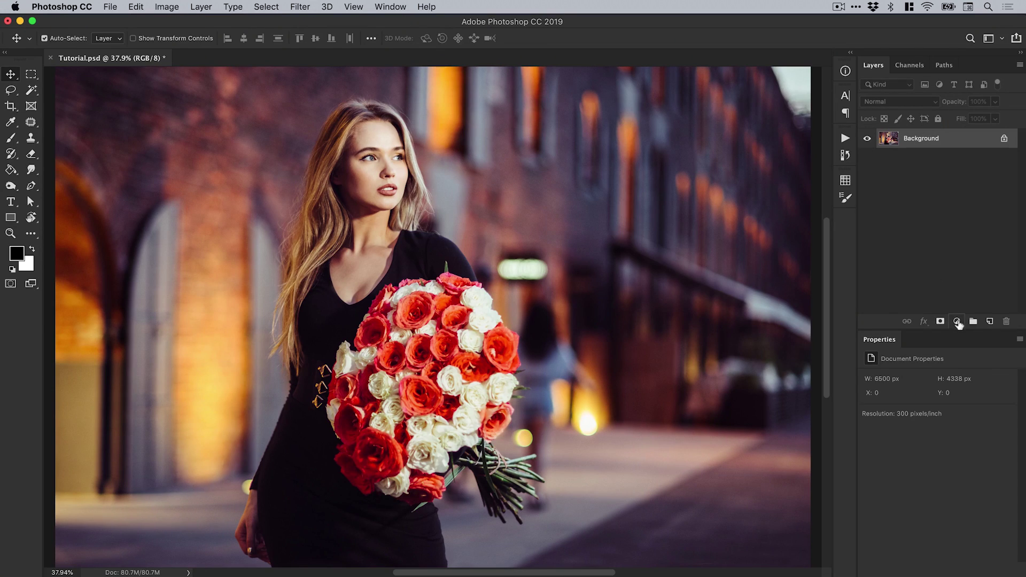
Add a Black & White adjustment layer, trying the Maximum Black and Maximum White presets before returning to Default.
{"action": "left_click", "coordinate": [957, 321]}
{"action": "left_click", "coordinate": [952, 454]}
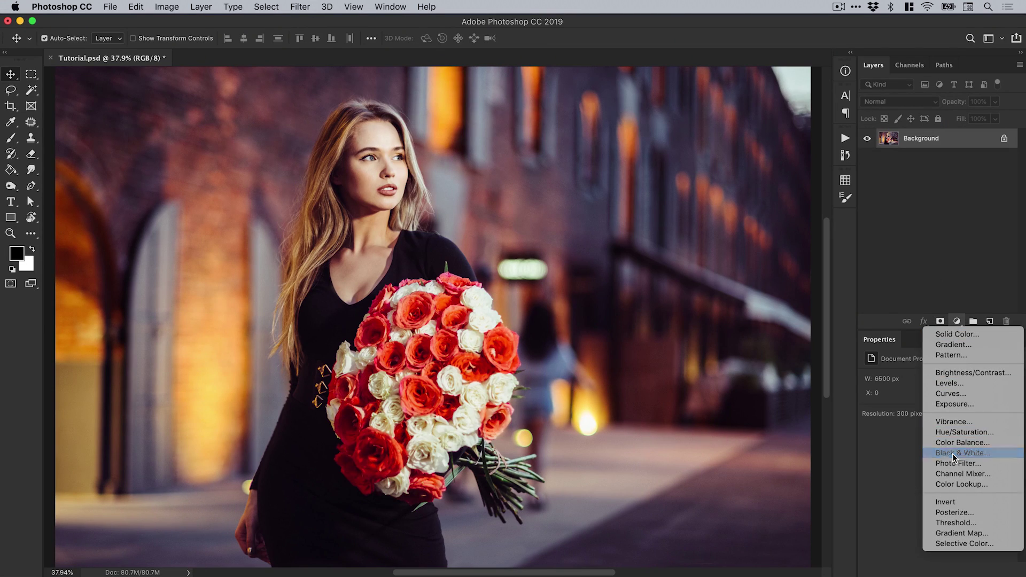
{"action": "left_click", "coordinate": [945, 380]}
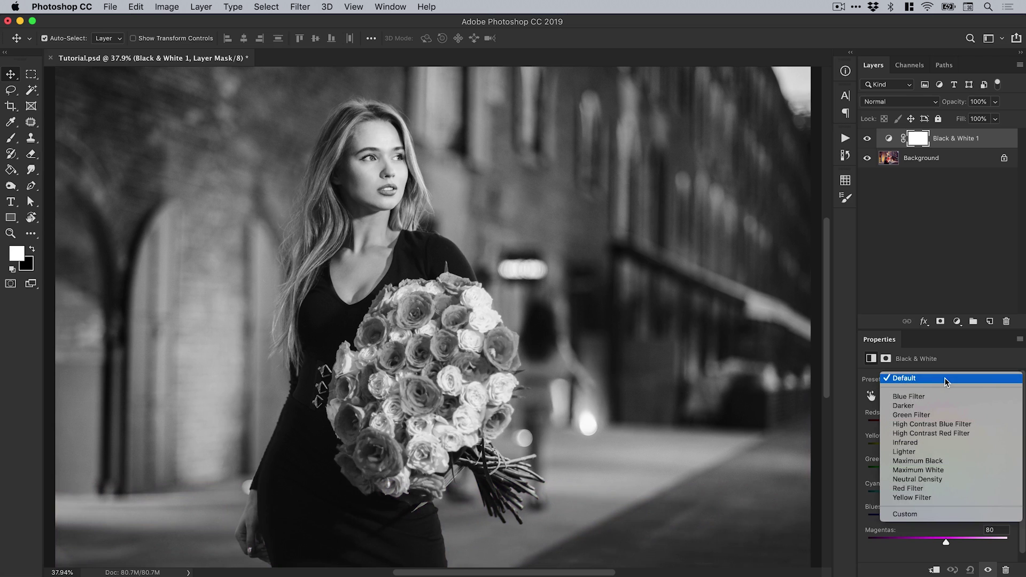
{"action": "left_click", "coordinate": [940, 462]}
{"action": "left_click", "coordinate": [946, 378]}
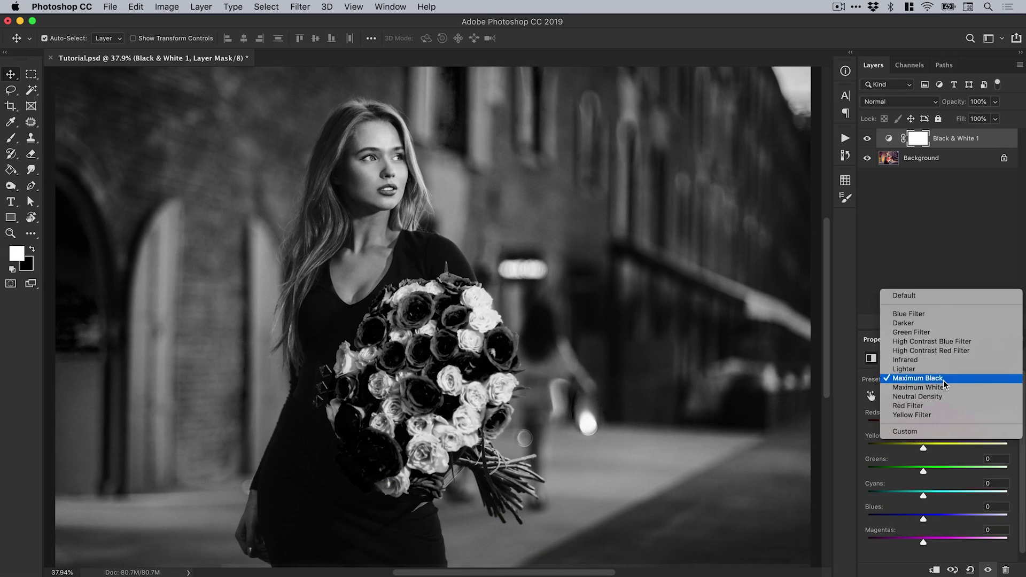
{"action": "left_click", "coordinate": [946, 390]}
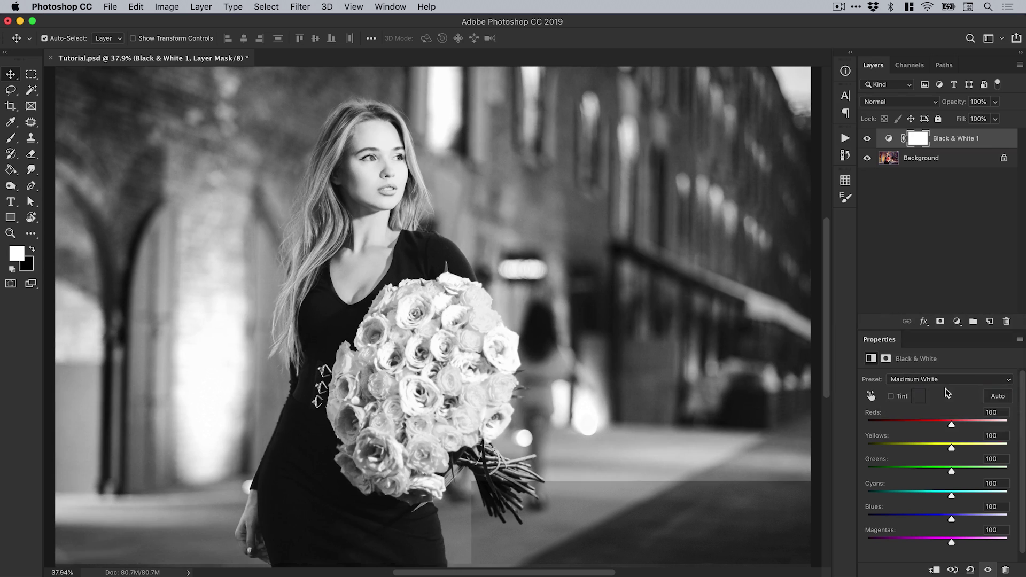
{"action": "left_click", "coordinate": [946, 379]}
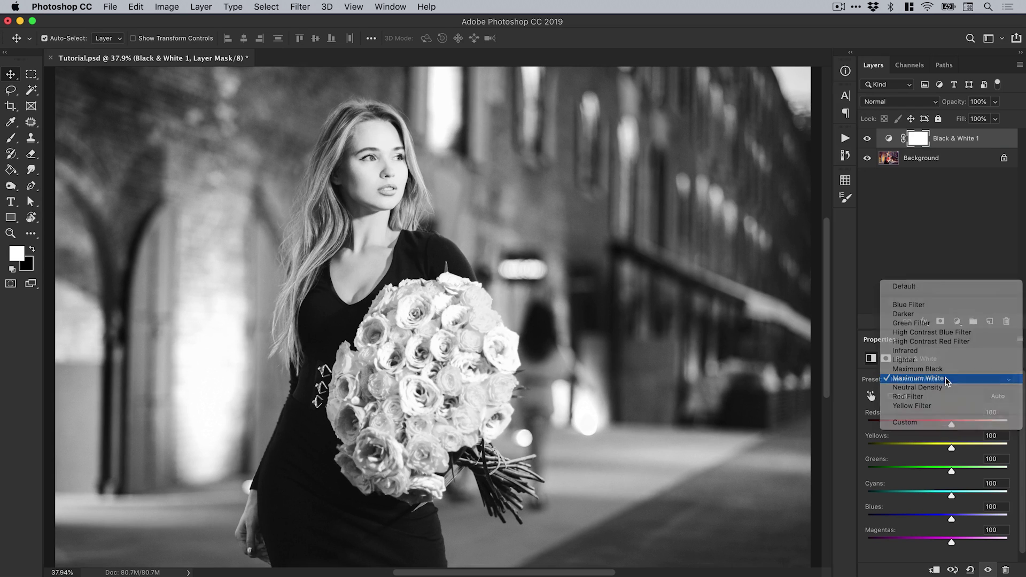
{"action": "left_click", "coordinate": [944, 286]}
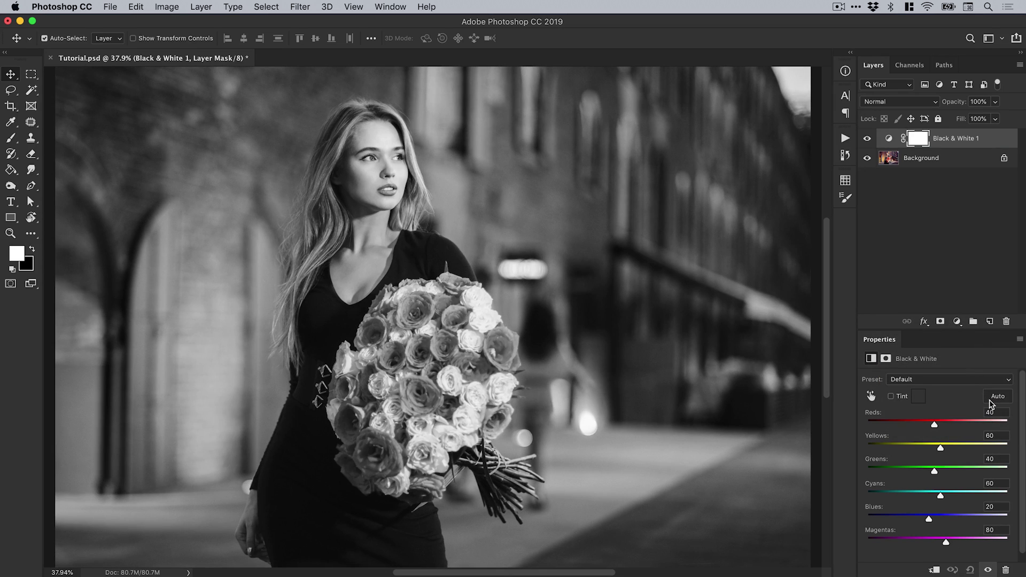
Apply the Auto mix to the Black & White adjustment, set Reds to 57, and compare with the layer hidden and shown.
{"action": "left_click", "coordinate": [991, 399]}
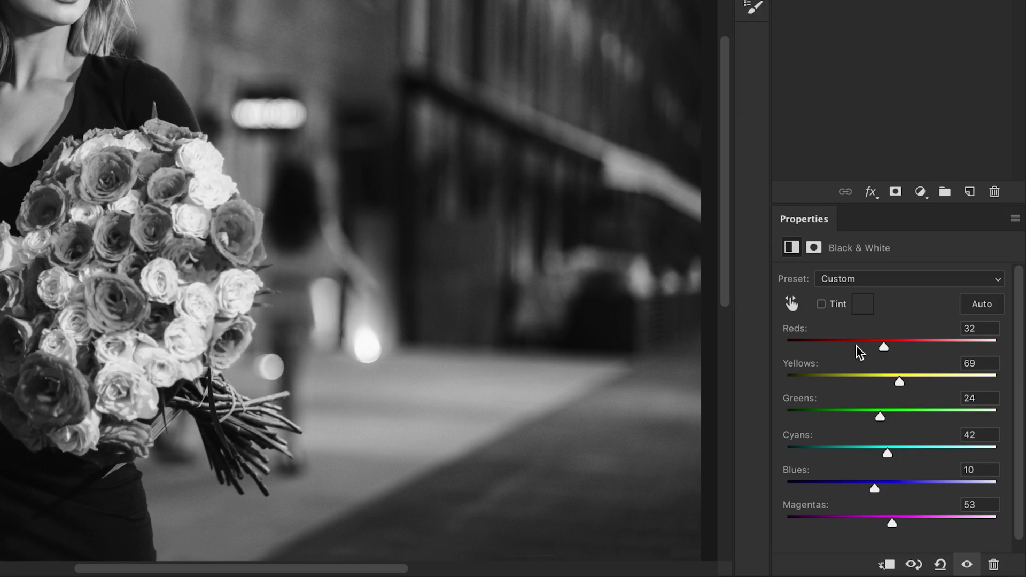
{"action": "mouse_move", "coordinate": [885, 347]}
{"action": "left_mouse_down"}
{"action": "mouse_move", "coordinate": [848, 348]}
{"action": "mouse_move", "coordinate": [893, 347]}
{"action": "left_mouse_up"}
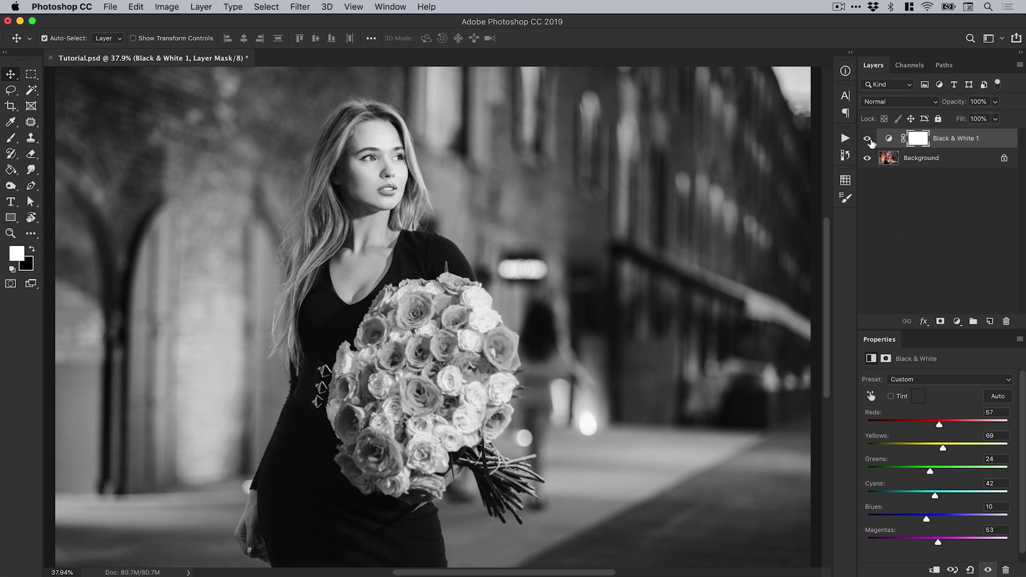
{"action": "left_click", "coordinate": [867, 140]}
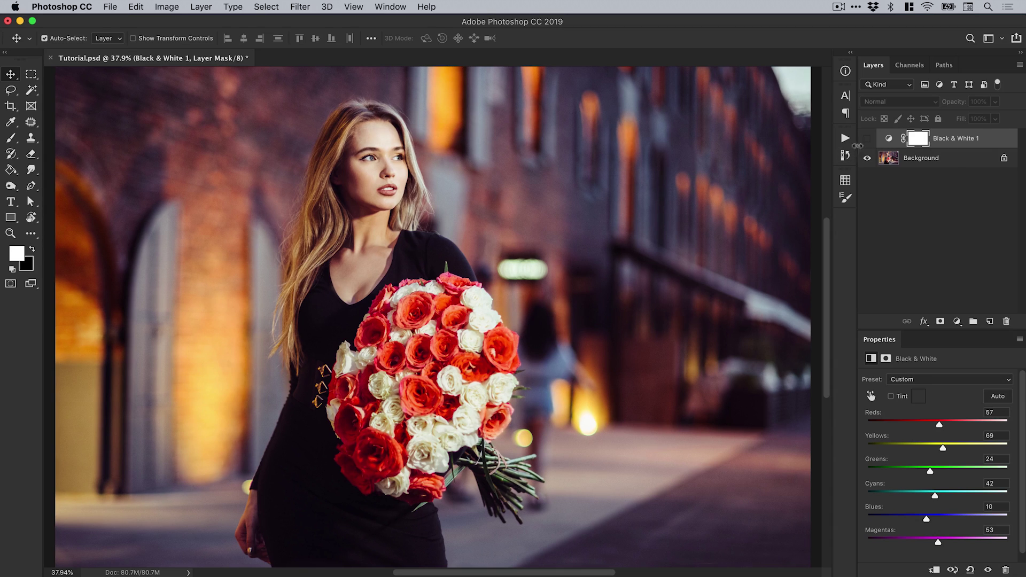
{"action": "left_click", "coordinate": [866, 139]}
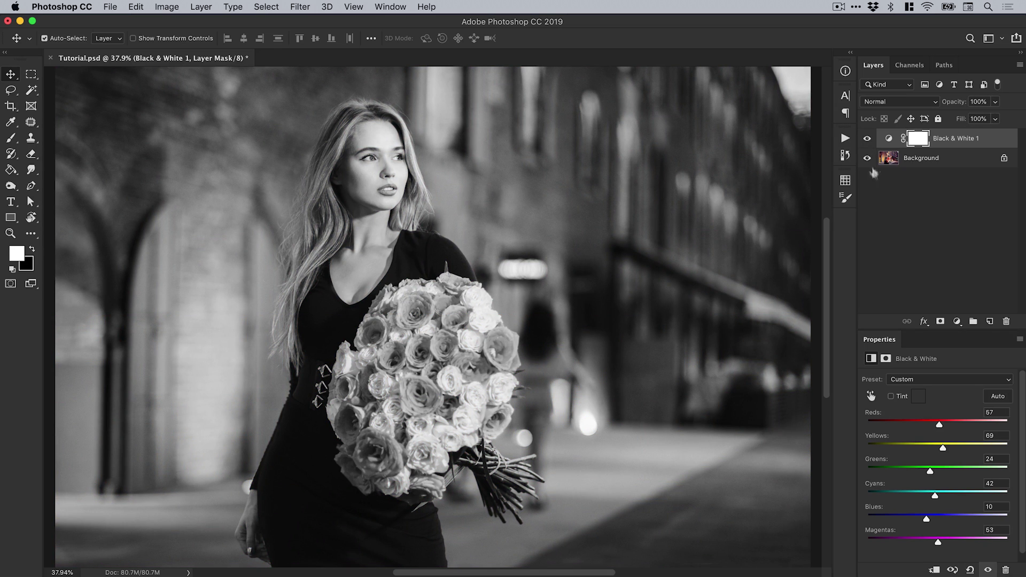
Rebalance the Black & White mix to Reds 37, Yellows 24, Greens 89, Cyans 74, Blues 41 and Magentas 137.
{"action": "left_click_drag", "start_coordinate": [938, 427], "coordinate": [1003, 425]}
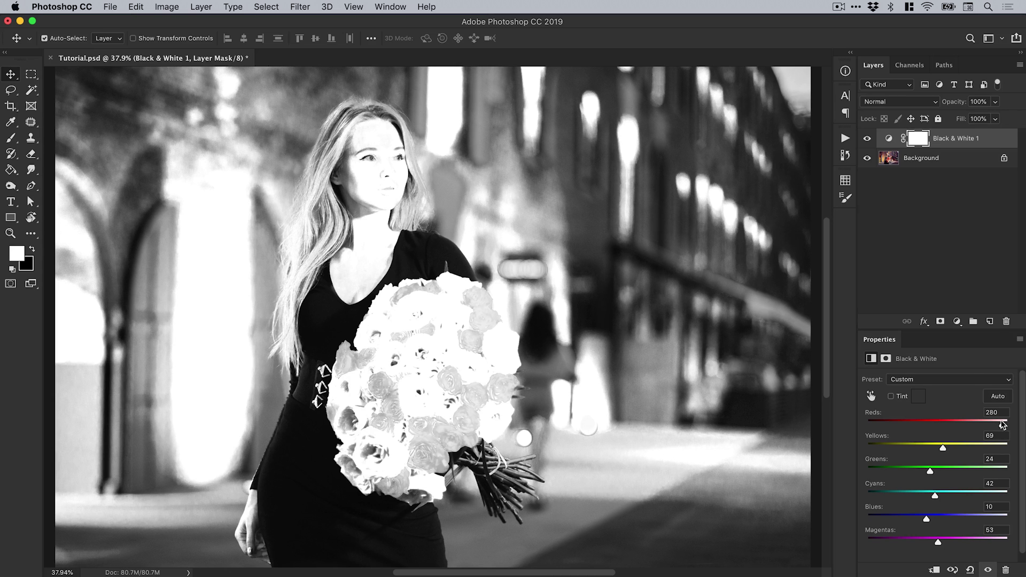
{"action": "left_click_drag", "start_coordinate": [1003, 425], "coordinate": [962, 544]}
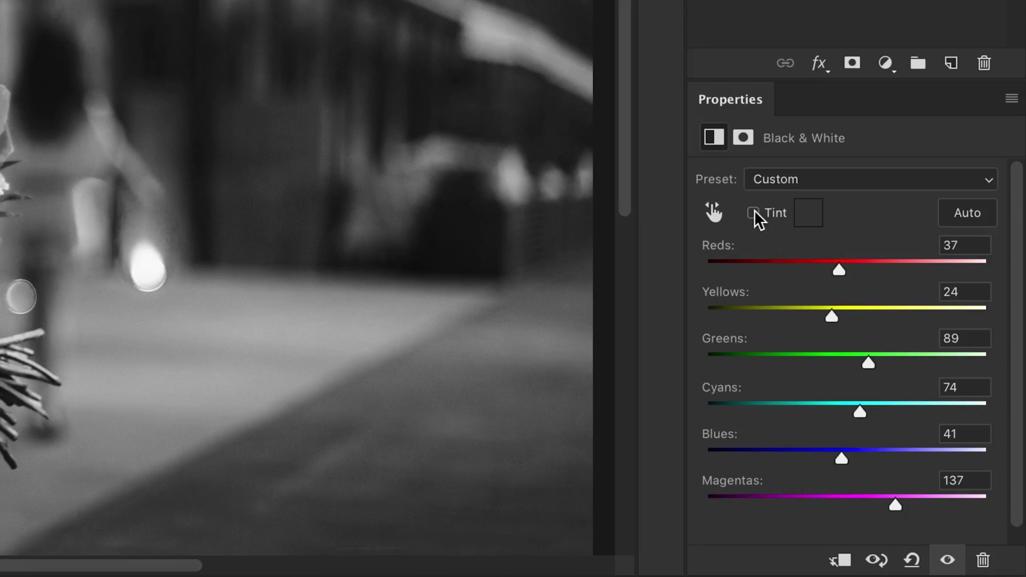
Tint the Black & White adjustment, trying yellow and magenta hues before settling on light green afd761.
{"action": "left_click", "coordinate": [754, 214]}
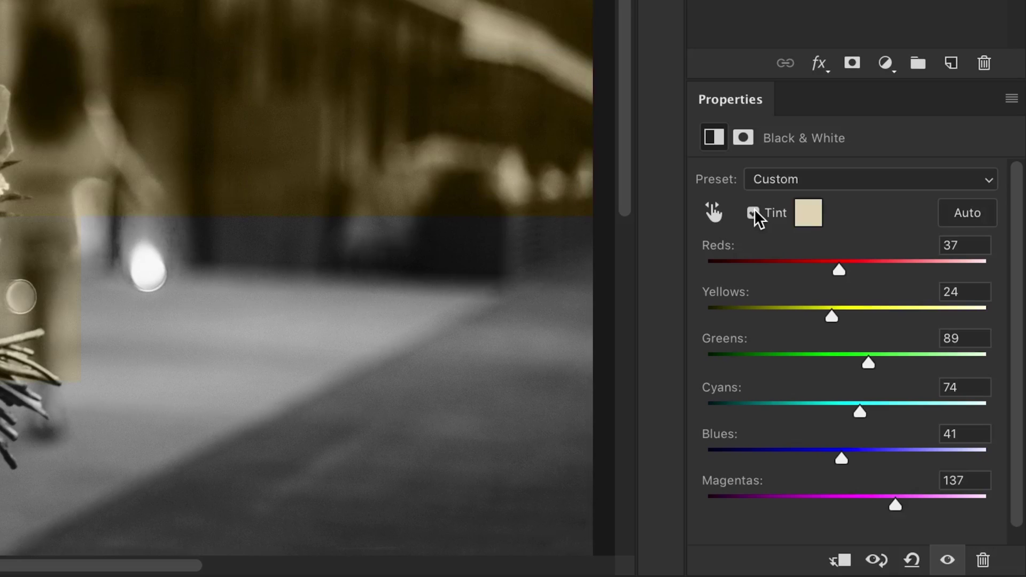
{"action": "left_click", "coordinate": [810, 216]}
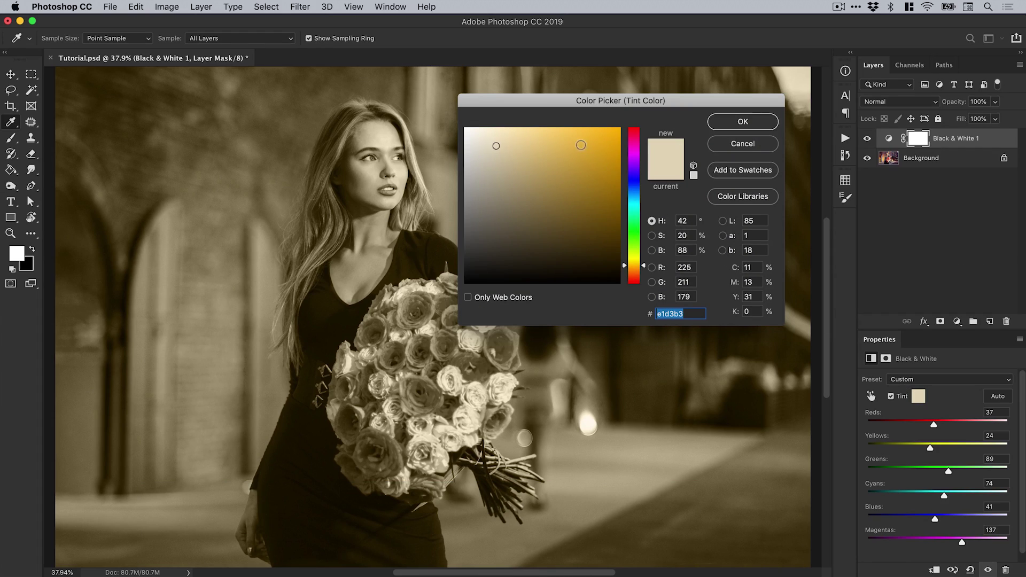
{"action": "left_click", "coordinate": [580, 145]}
{"action": "left_click", "coordinate": [634, 156]}
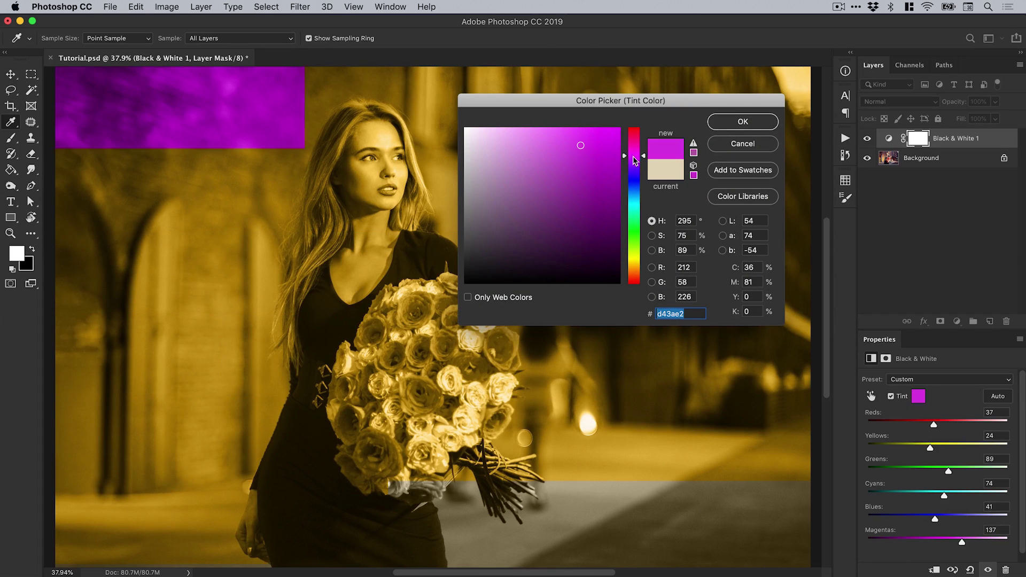
{"action": "left_click_drag", "start_coordinate": [635, 160], "coordinate": [636, 250]}
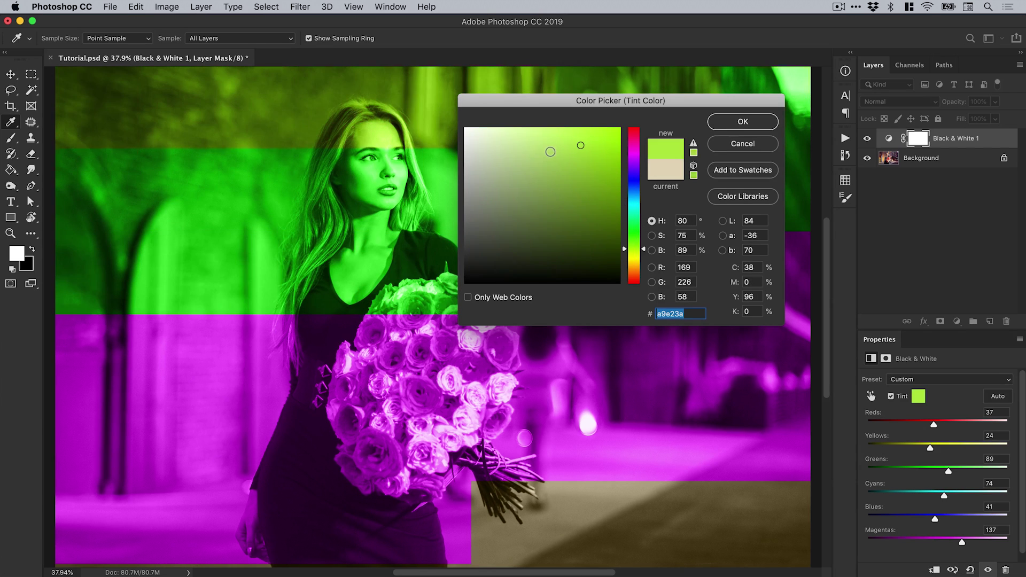
{"action": "left_click", "coordinate": [550, 151]}
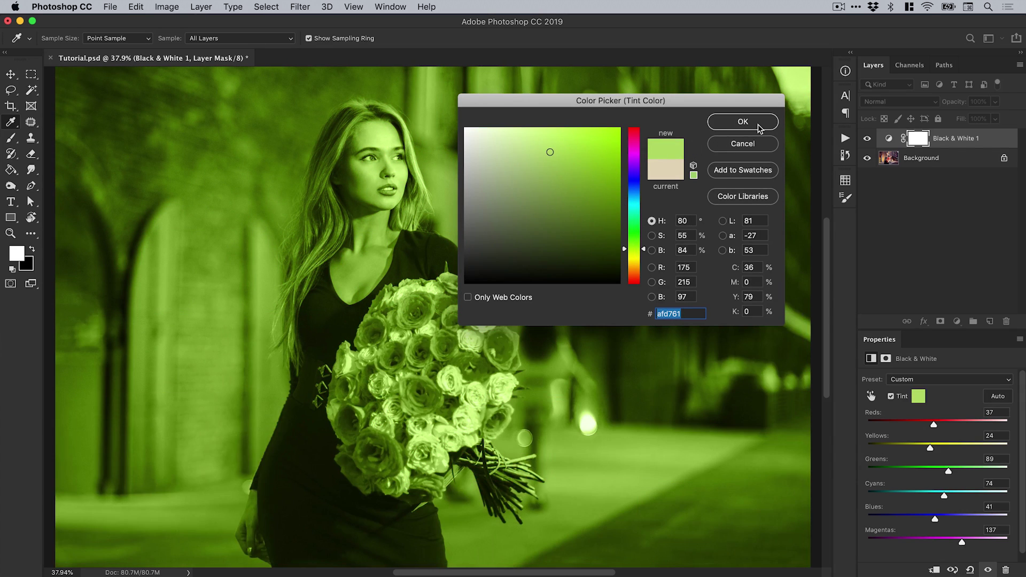
{"action": "left_click", "coordinate": [759, 127]}
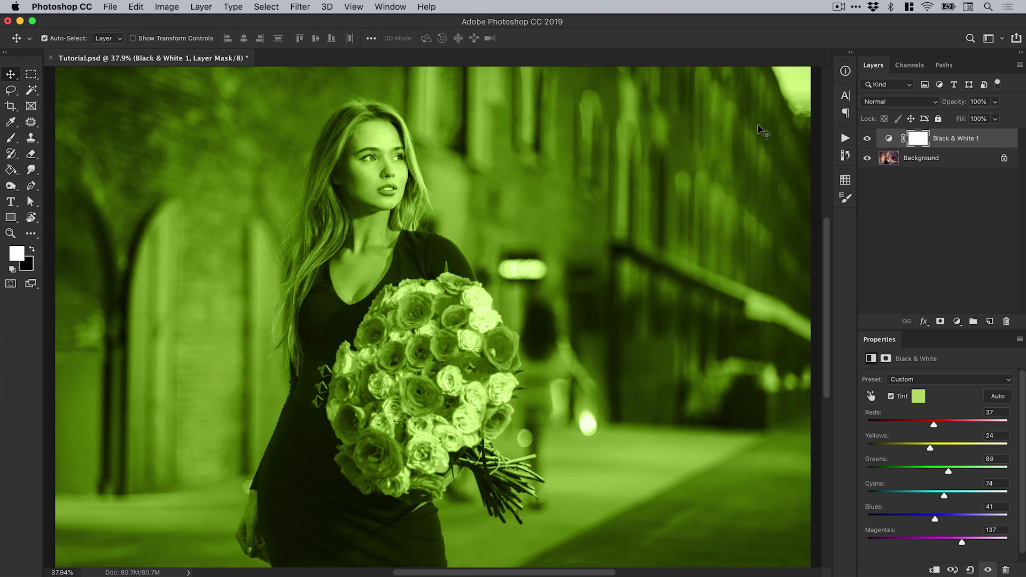
Turn off the tint and set the Black & White layer's blend mode to Soft Light.
{"action": "left_click", "coordinate": [890, 398]}
{"action": "left_click", "coordinate": [902, 103]}
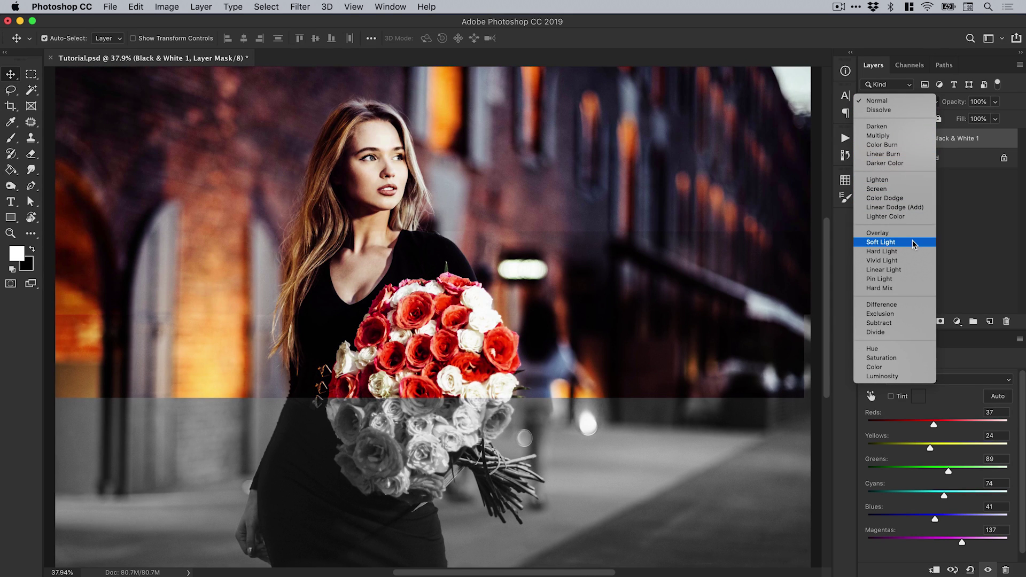
{"action": "left_click", "coordinate": [912, 241]}
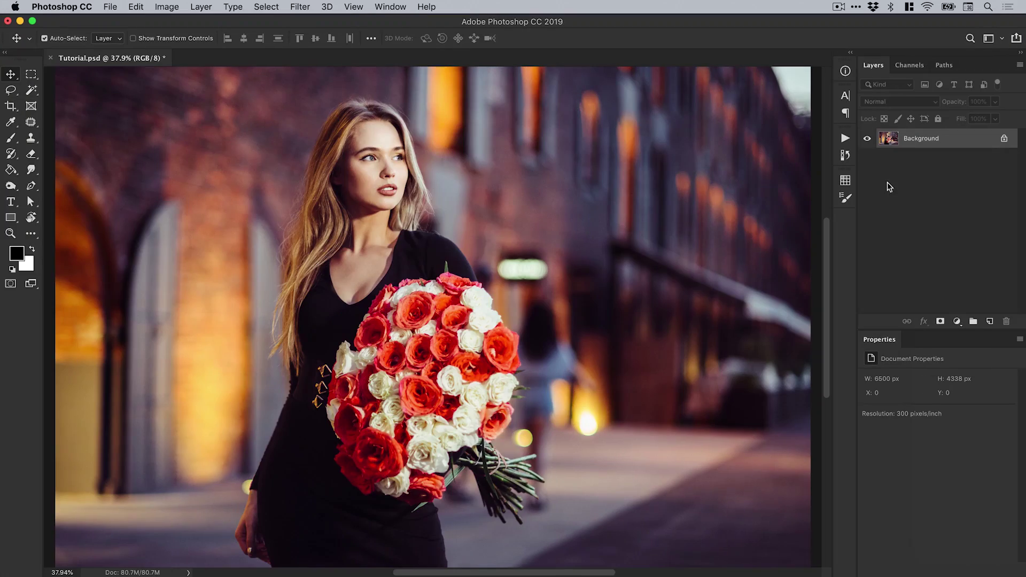
Add a Photo Filter adjustment layer, trying Warming Filter (LBA) and ending on Warming Filter (81).
{"action": "left_click", "coordinate": [957, 322]}
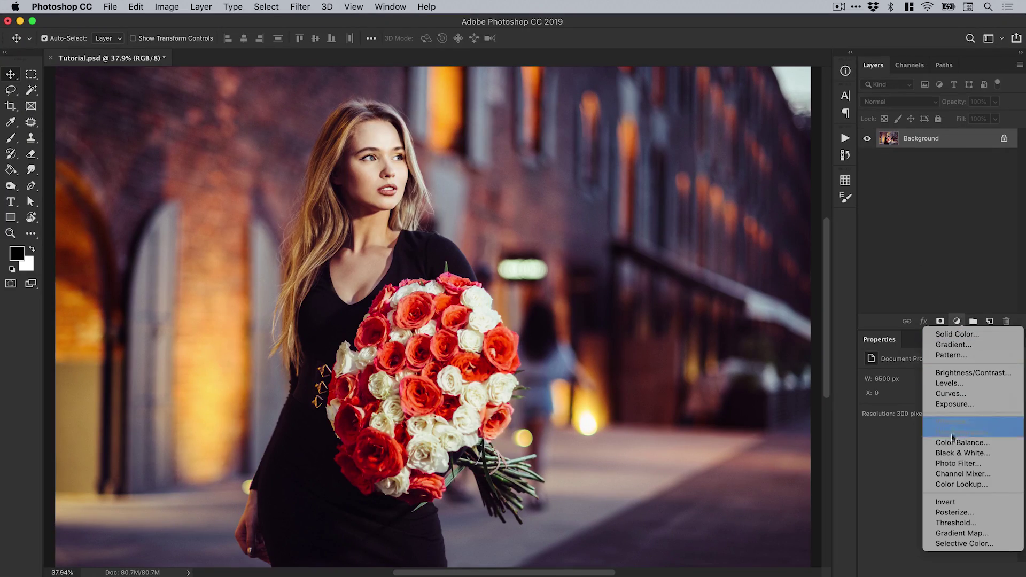
{"action": "left_click", "coordinate": [951, 464]}
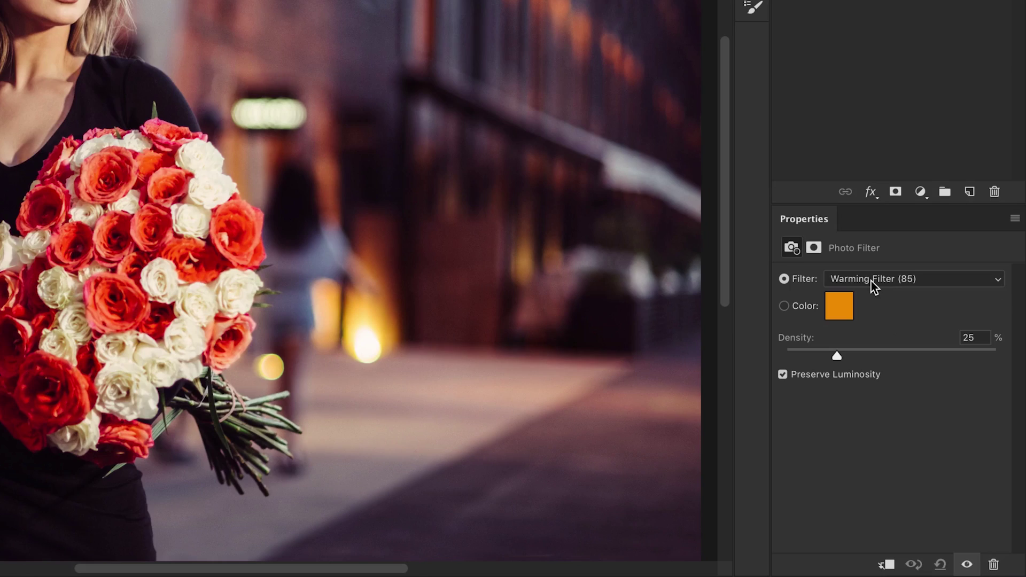
{"action": "left_click", "coordinate": [871, 281]}
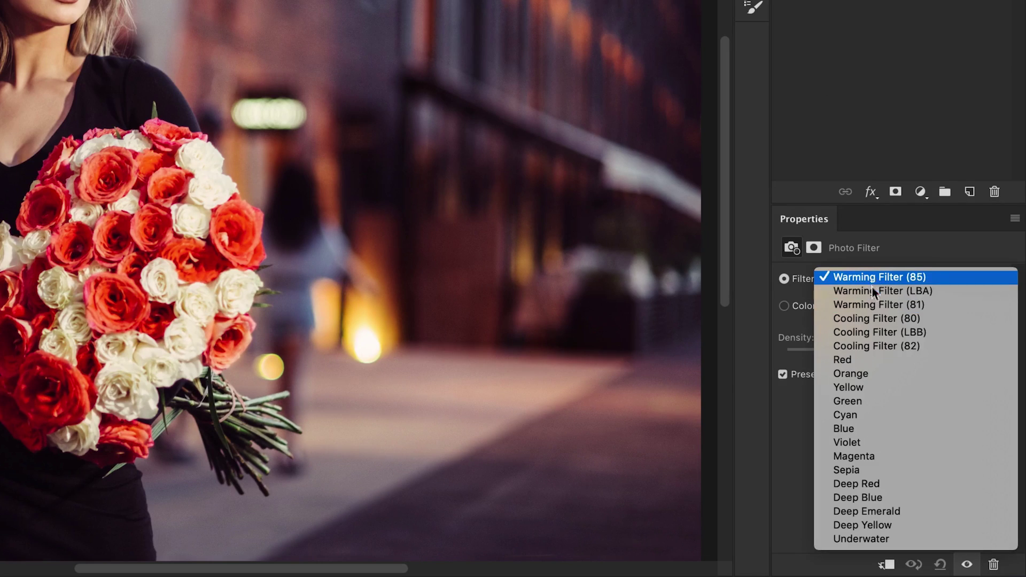
{"action": "left_click", "coordinate": [870, 290]}
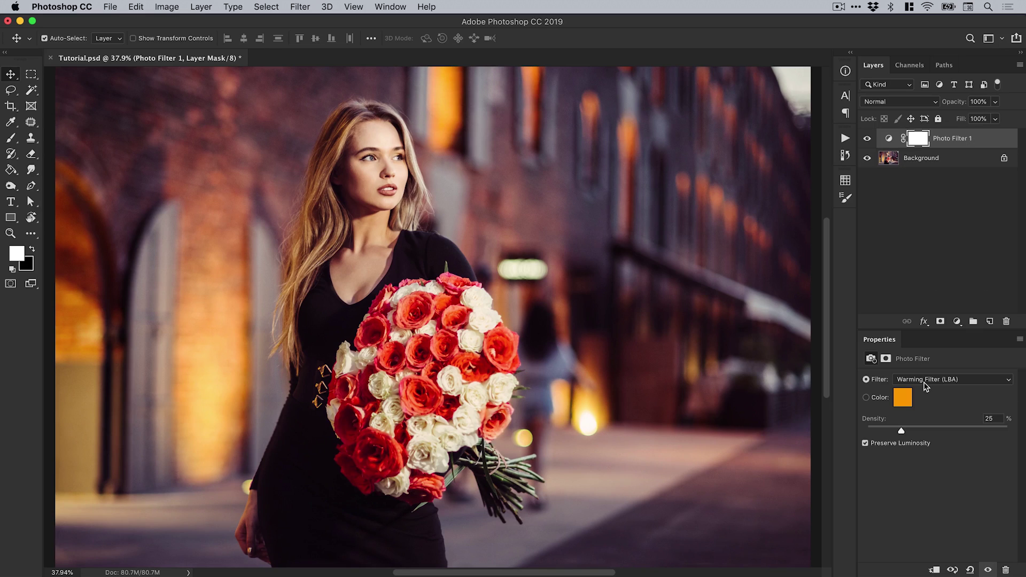
{"action": "left_click", "coordinate": [926, 384]}
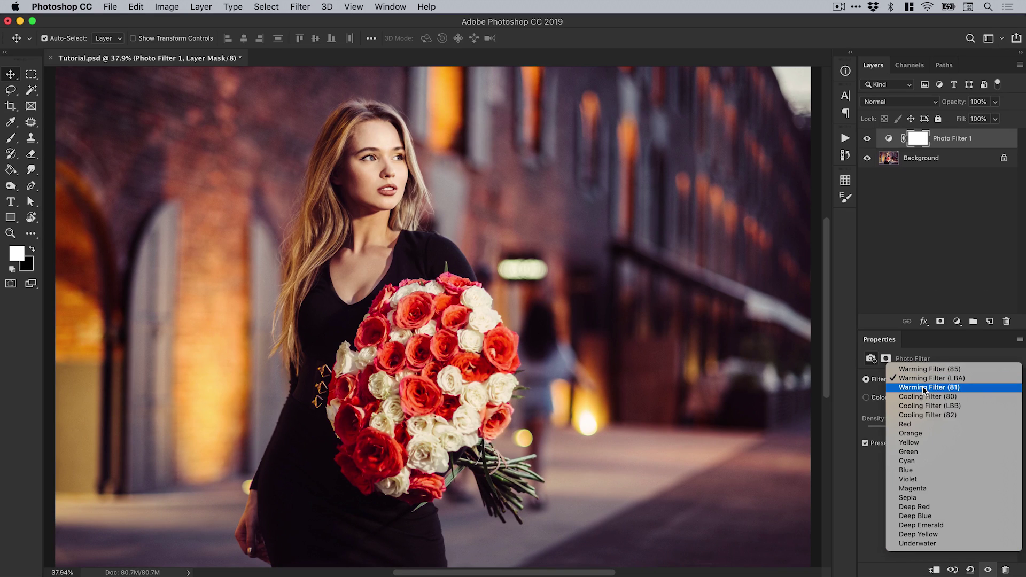
{"action": "left_click", "coordinate": [925, 387]}
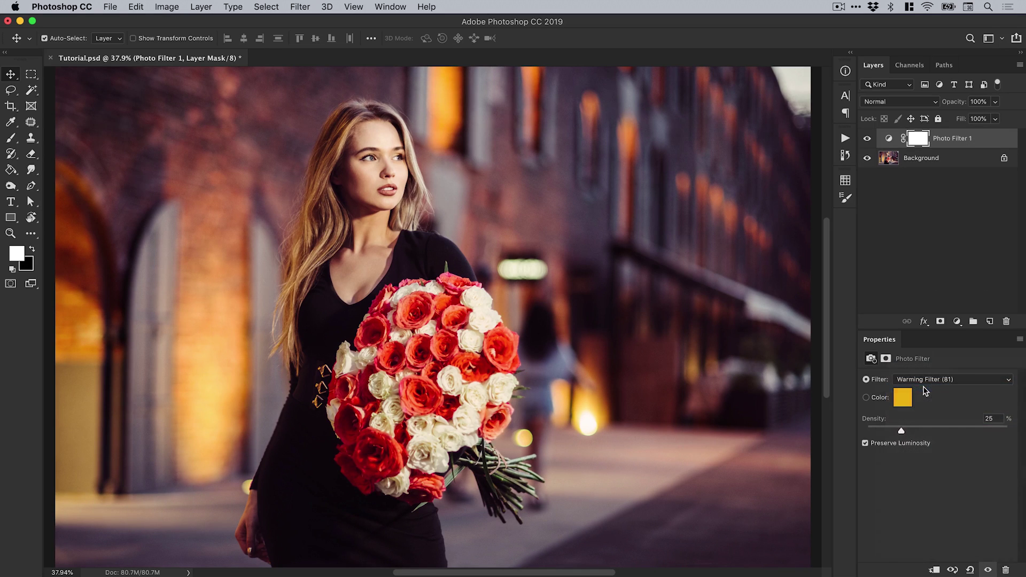
Change the Photo Filter to Cooling Filter (80) and on to Cooling Filter (82), with density set to 20%.
{"action": "left_click", "coordinate": [926, 380]}
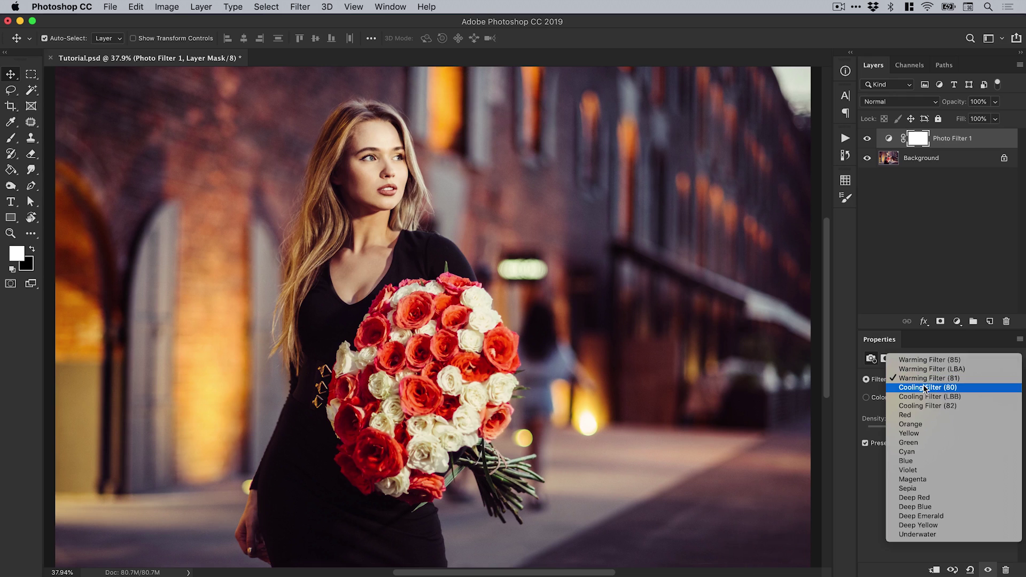
{"action": "left_click", "coordinate": [926, 387]}
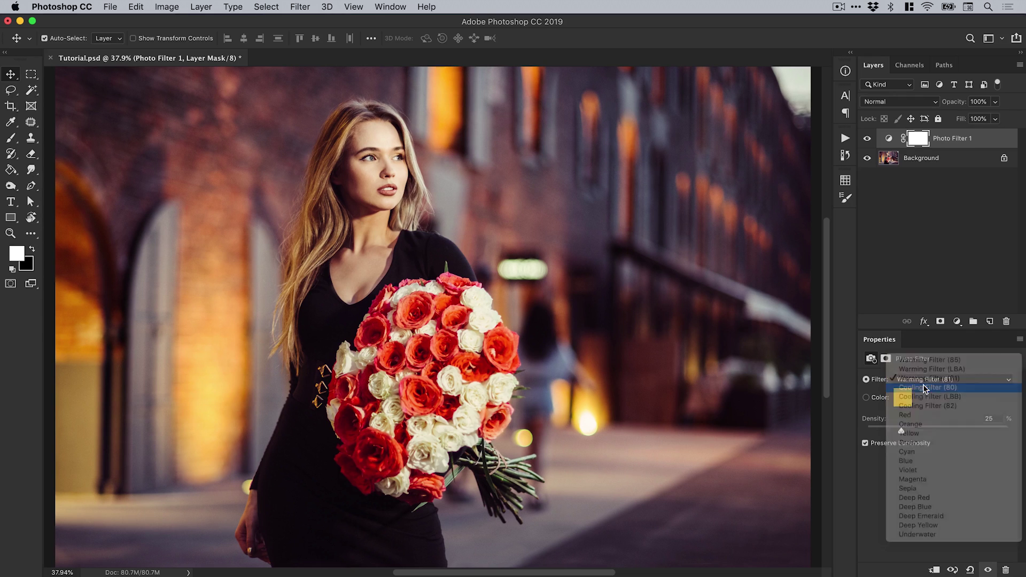
{"action": "left_click", "coordinate": [927, 380]}
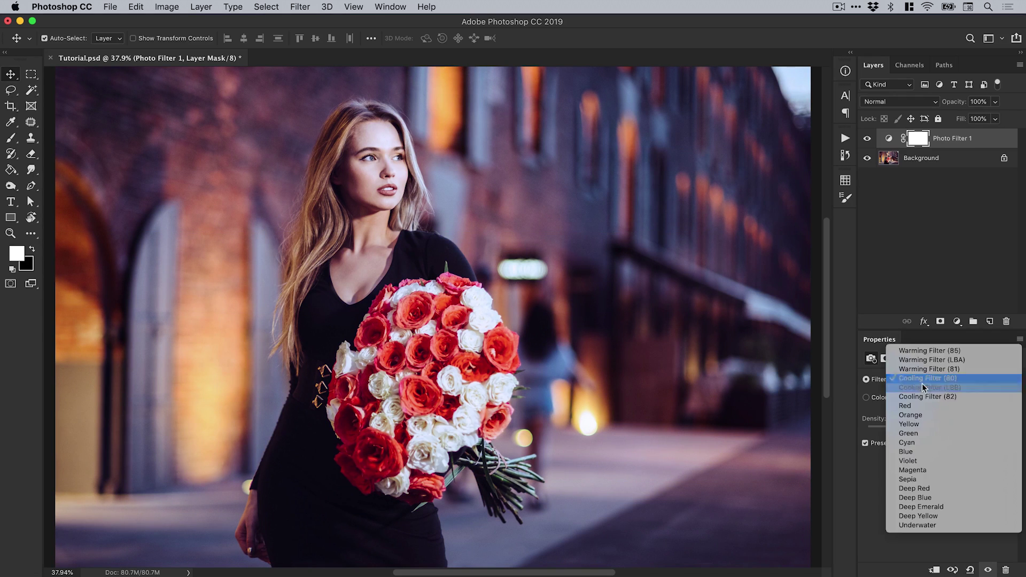
{"action": "left_click", "coordinate": [925, 396]}
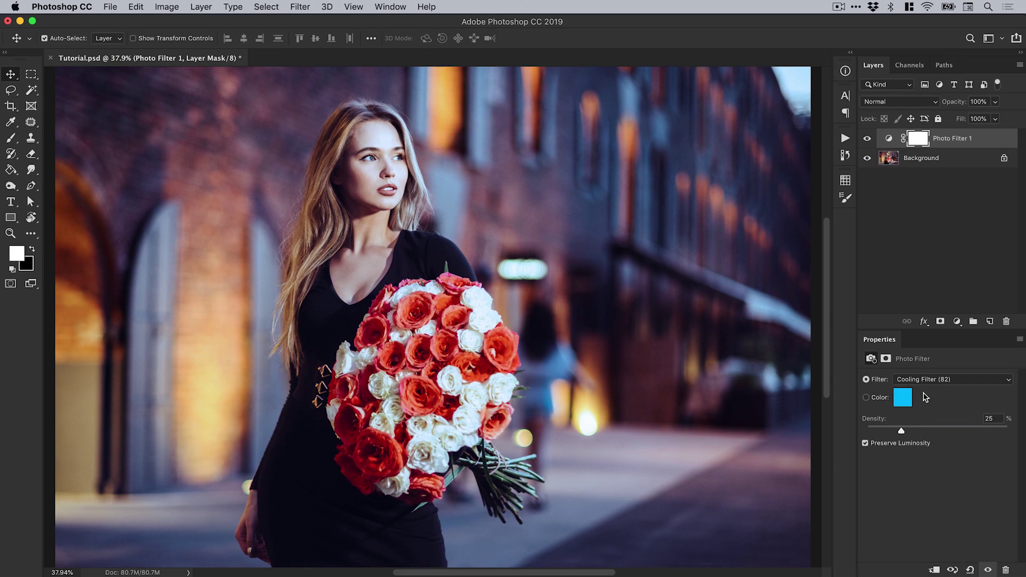
{"action": "mouse_move", "coordinate": [901, 431]}
{"action": "left_mouse_down"}
{"action": "mouse_move", "coordinate": [936, 431]}
{"action": "mouse_move", "coordinate": [895, 433]}
{"action": "left_mouse_up"}
{"action": "left_click", "coordinate": [887, 428]}
Change the Photo Filter to Sepia and raise its density to 68%.
{"action": "left_click", "coordinate": [930, 381]}
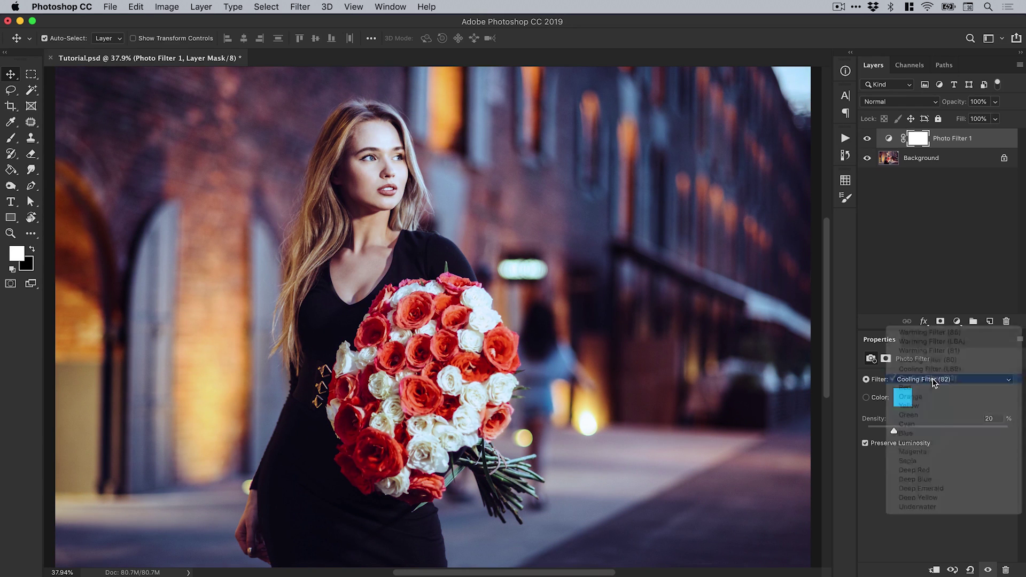
{"action": "left_click", "coordinate": [920, 462]}
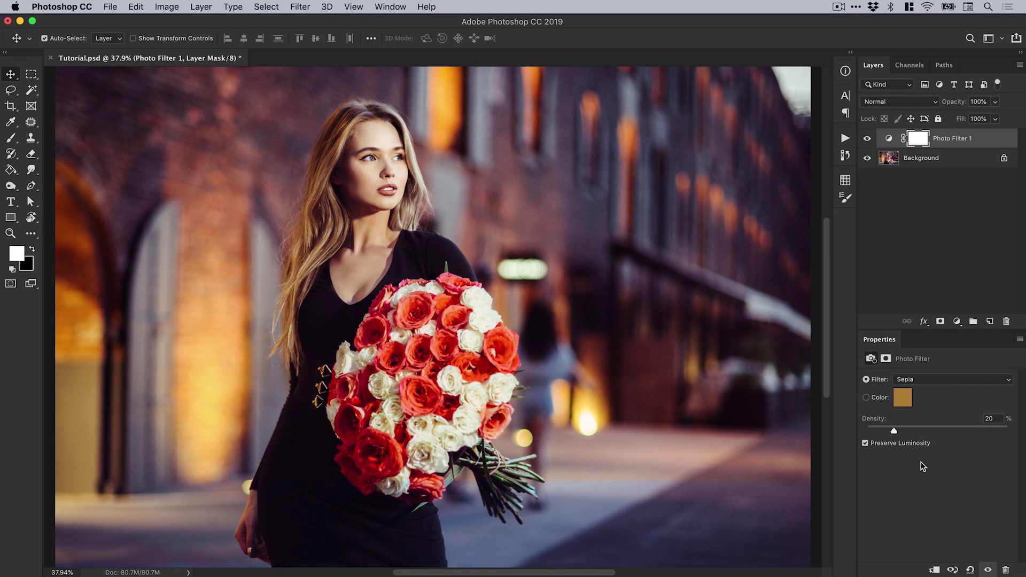
{"action": "left_click", "coordinate": [922, 429]}
{"action": "left_click", "coordinate": [946, 430]}
{"action": "left_click", "coordinate": [962, 431]}
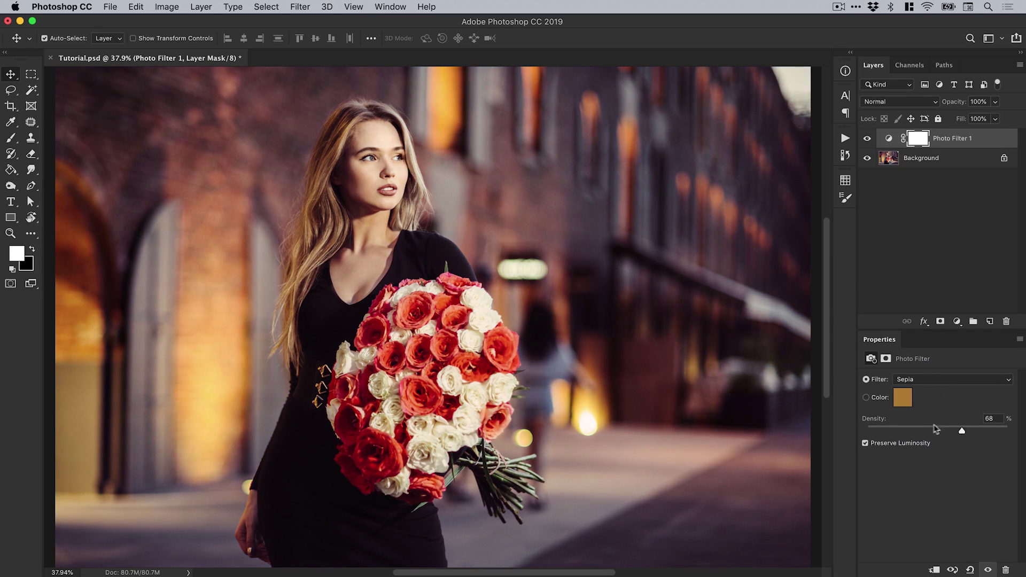
Switch the Photo Filter to Deep Emerald and on to a custom bright pink with hue 333°, and lower the density.
{"action": "left_click", "coordinate": [926, 380]}
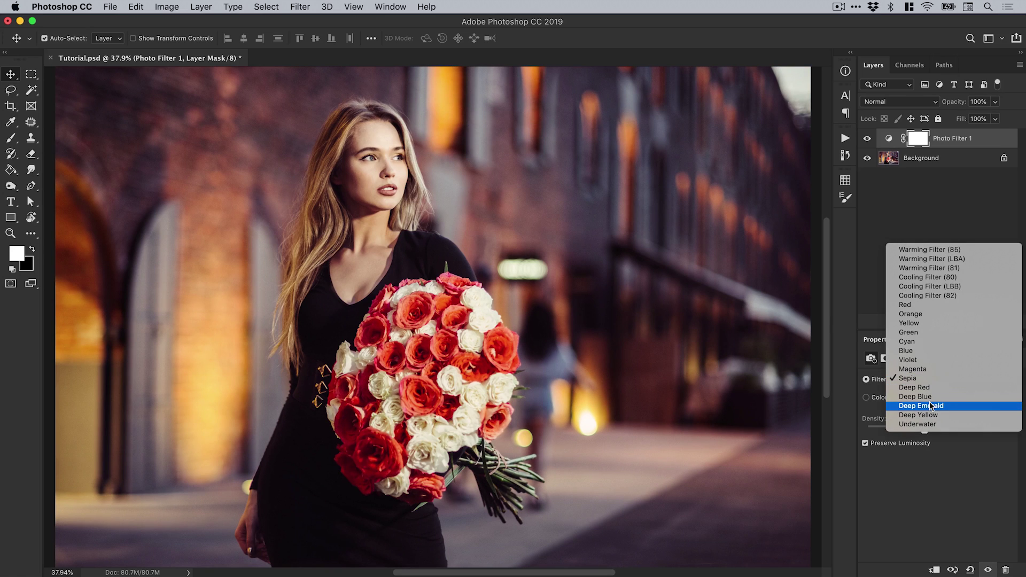
{"action": "left_click", "coordinate": [930, 405]}
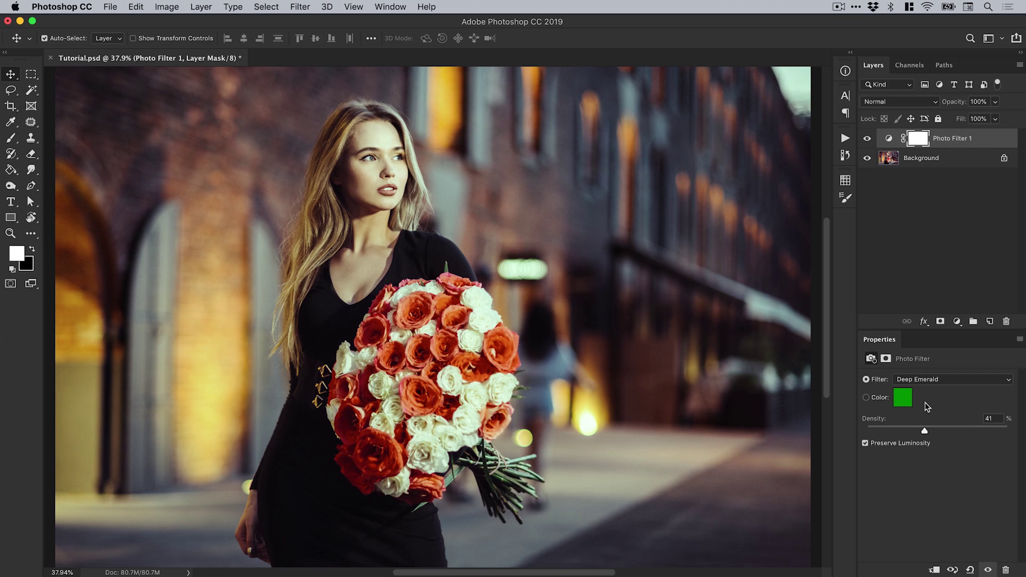
{"action": "left_click", "coordinate": [880, 397]}
{"action": "left_click", "coordinate": [902, 397]}
{"action": "left_click", "coordinate": [633, 139]}
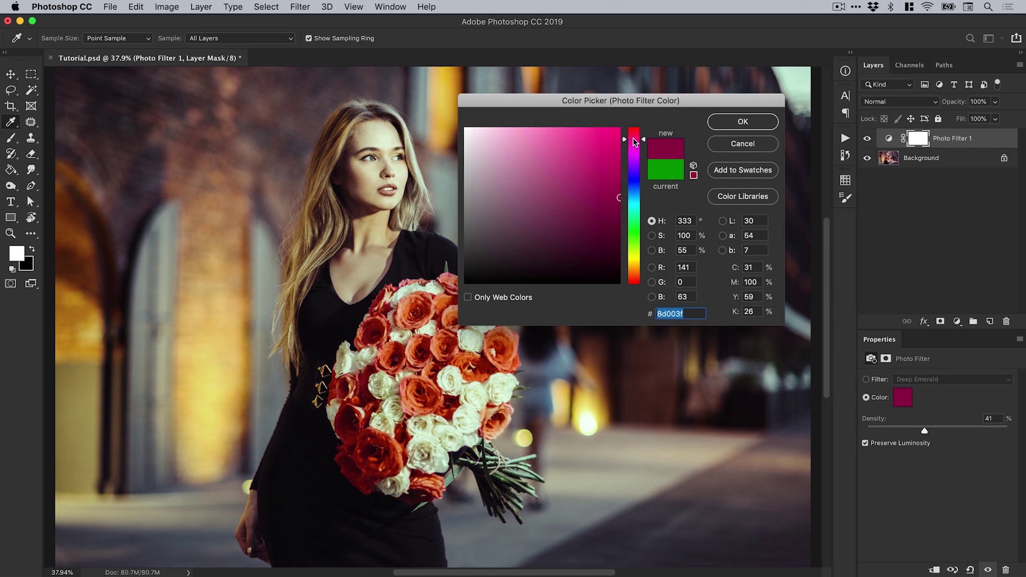
{"action": "left_click", "coordinate": [579, 127]}
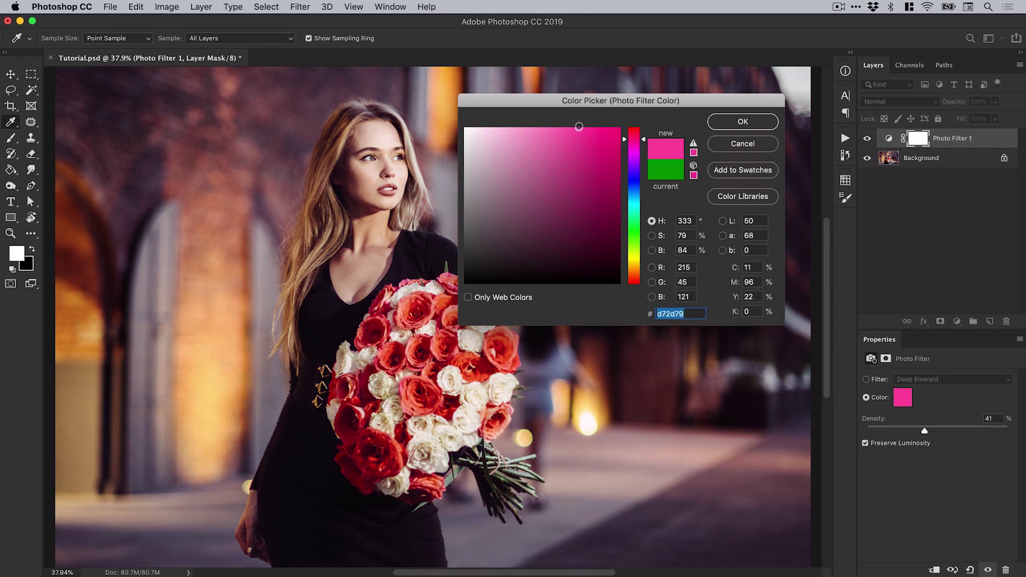
{"action": "left_click", "coordinate": [748, 123]}
{"action": "left_click_drag", "start_coordinate": [970, 432], "coordinate": [893, 426]}
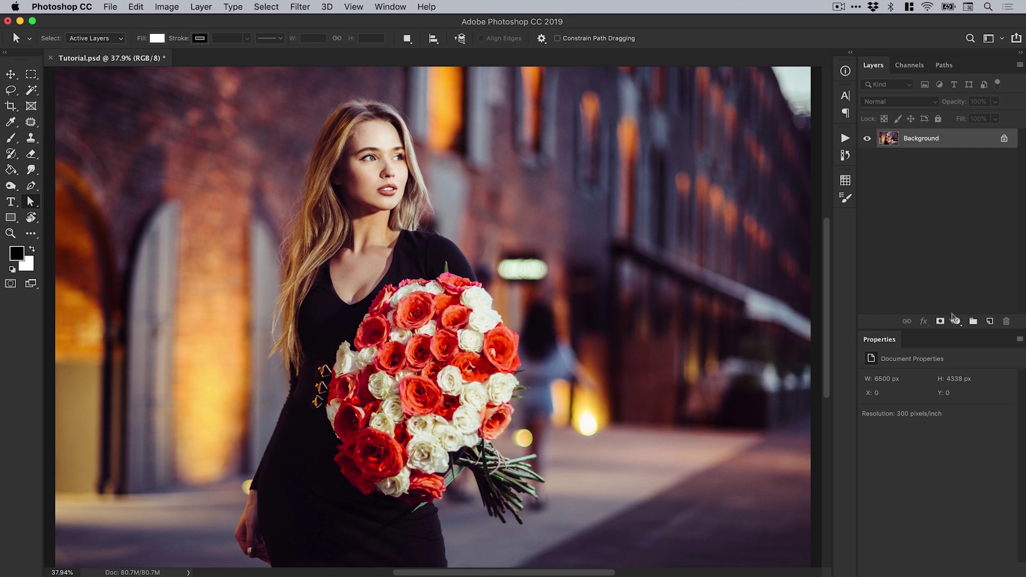
Add a Channel Mixer adjustment layer, keeping the Default preset and the Red output channel.
{"action": "left_click", "coordinate": [956, 322]}
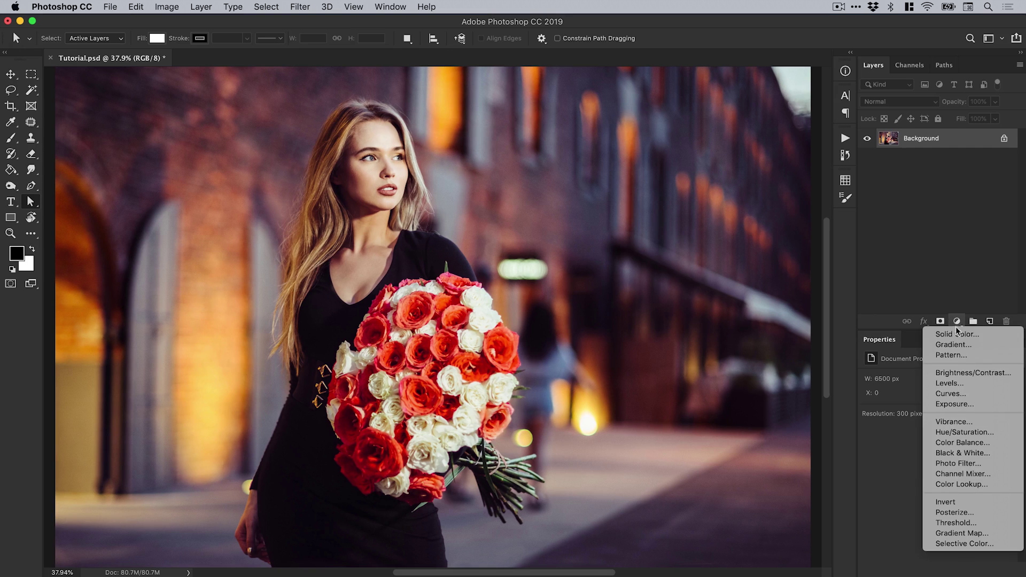
{"action": "left_click", "coordinate": [968, 473]}
{"action": "left_click", "coordinate": [955, 379]}
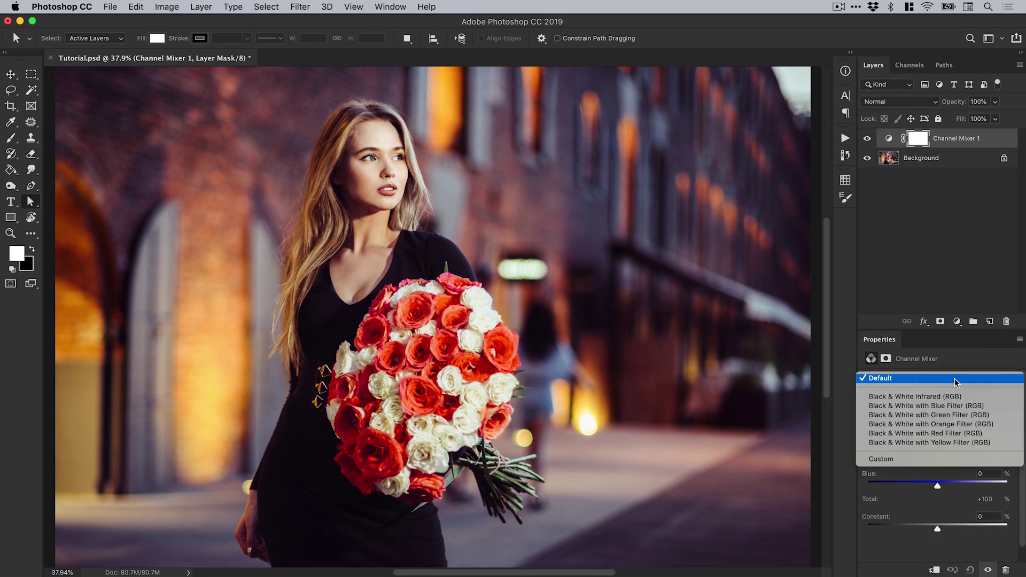
{"action": "left_click", "coordinate": [954, 379]}
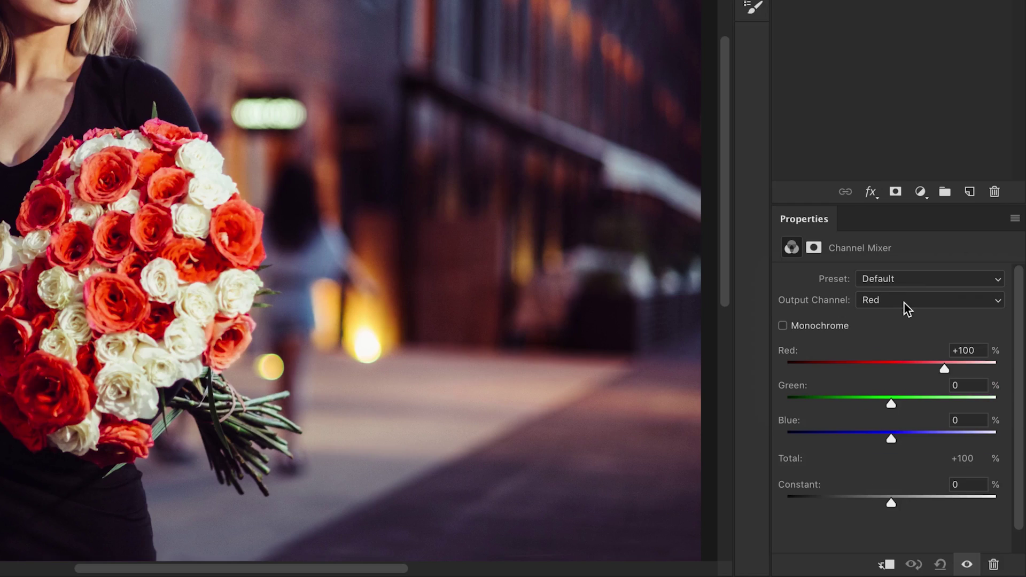
{"action": "left_click", "coordinate": [903, 302]}
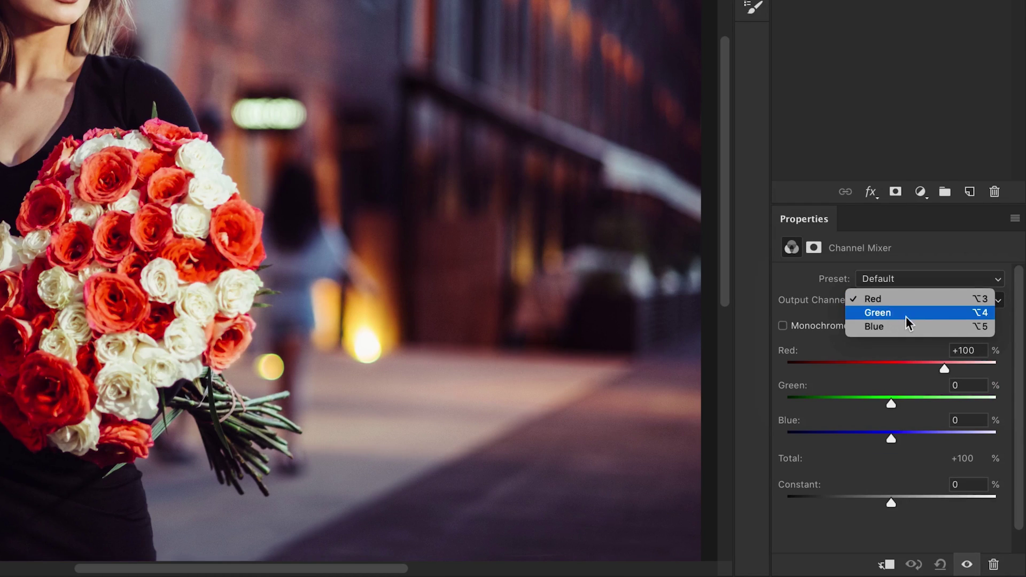
{"action": "left_click", "coordinate": [906, 300]}
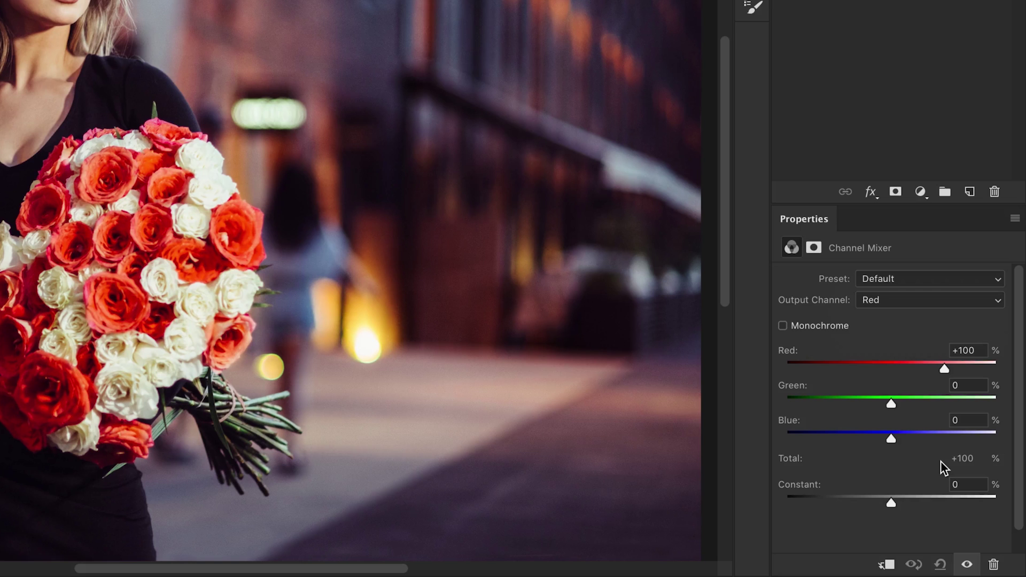
Mix the Red output channel to Red +61, Green +23 and Blue +17.
{"action": "left_click", "coordinate": [912, 398]}
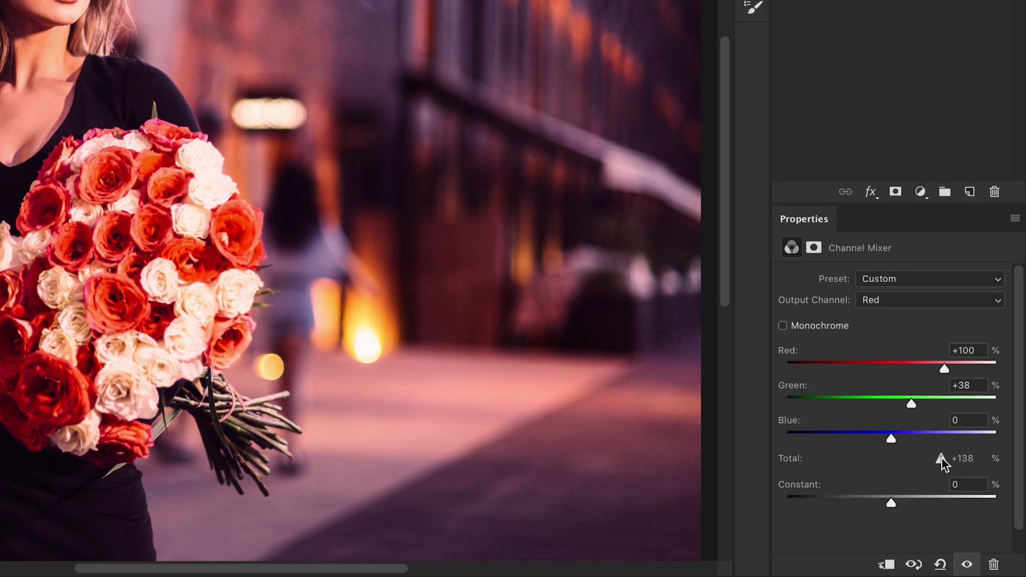
{"action": "mouse_move", "coordinate": [942, 458]}
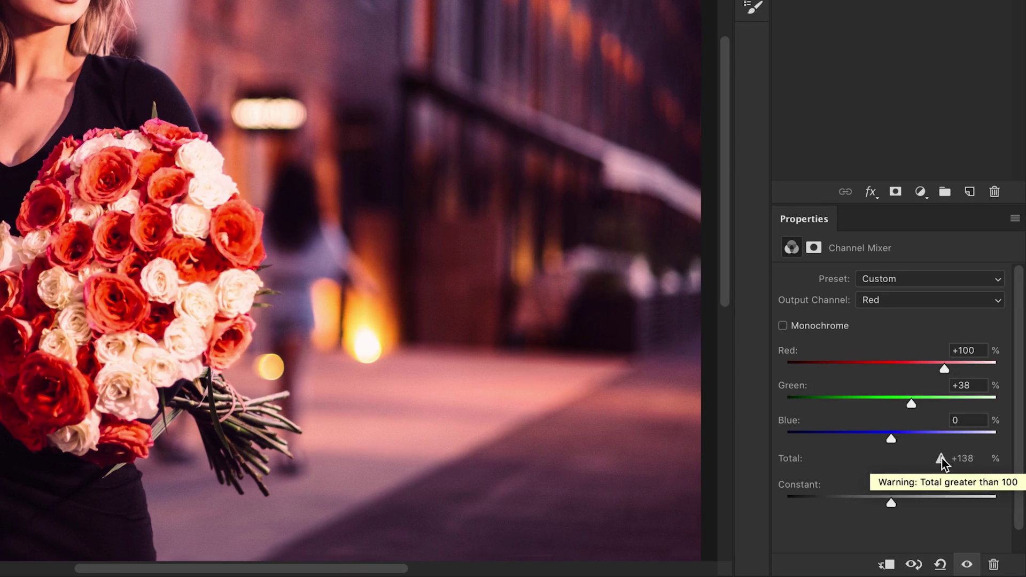
{"action": "left_click", "coordinate": [928, 366]}
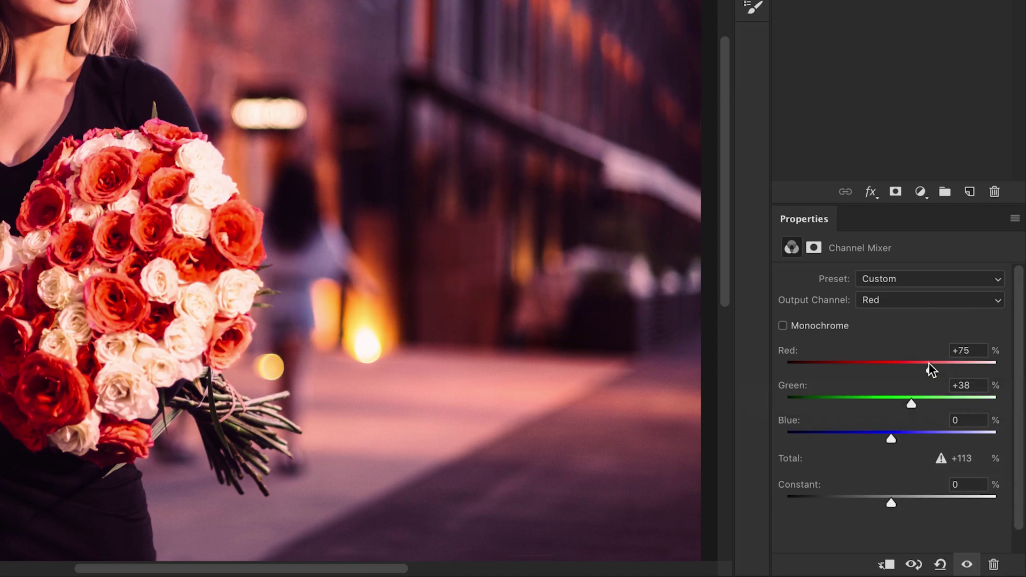
{"action": "left_click_drag", "start_coordinate": [902, 436], "coordinate": [900, 405]}
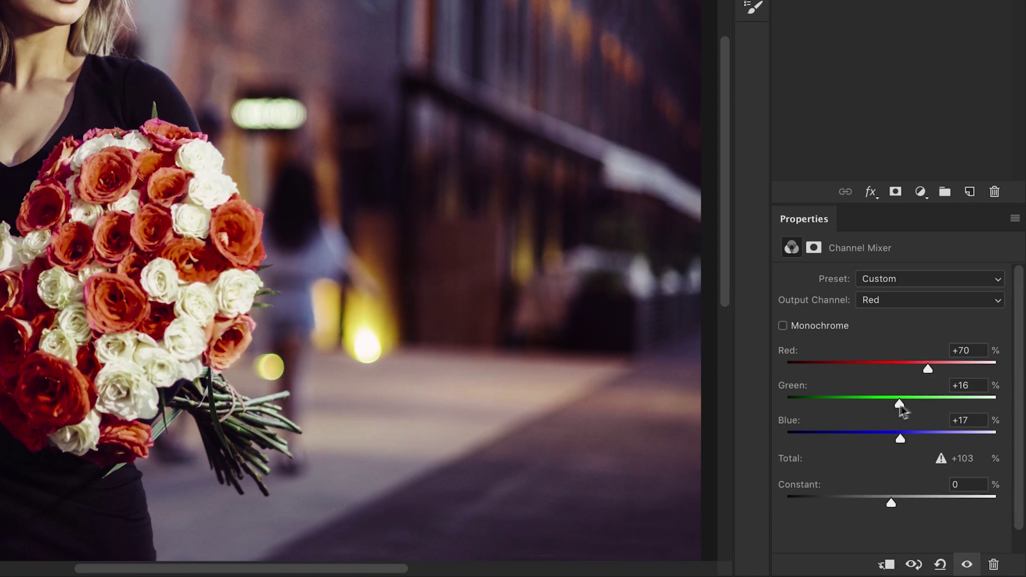
{"action": "left_click", "coordinate": [917, 366]}
{"action": "left_click_drag", "start_coordinate": [917, 366], "coordinate": [922, 365]}
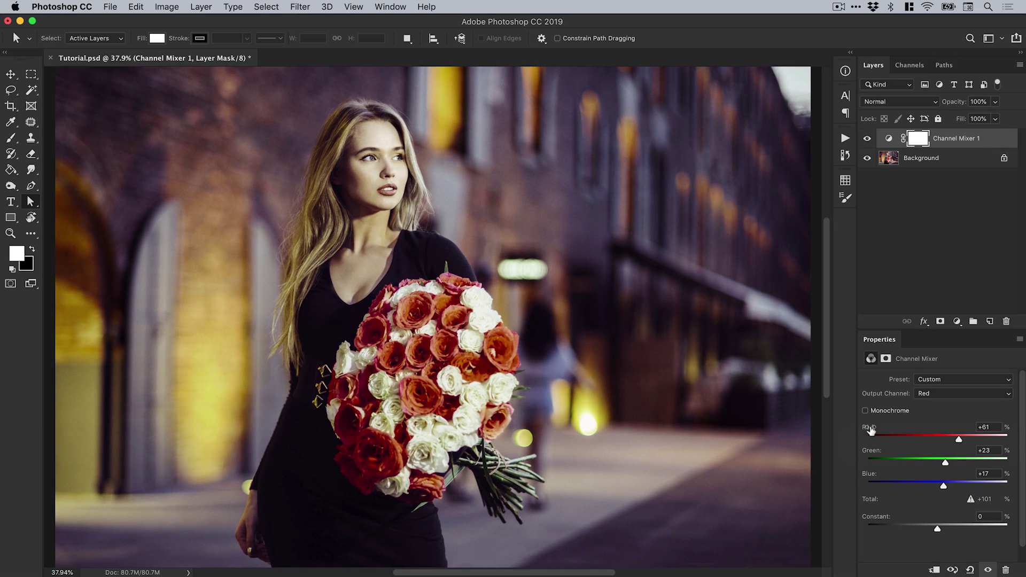
Mix the Blue output channel to Red -9, Green +24 and Blue +61.
{"action": "left_click", "coordinate": [930, 394]}
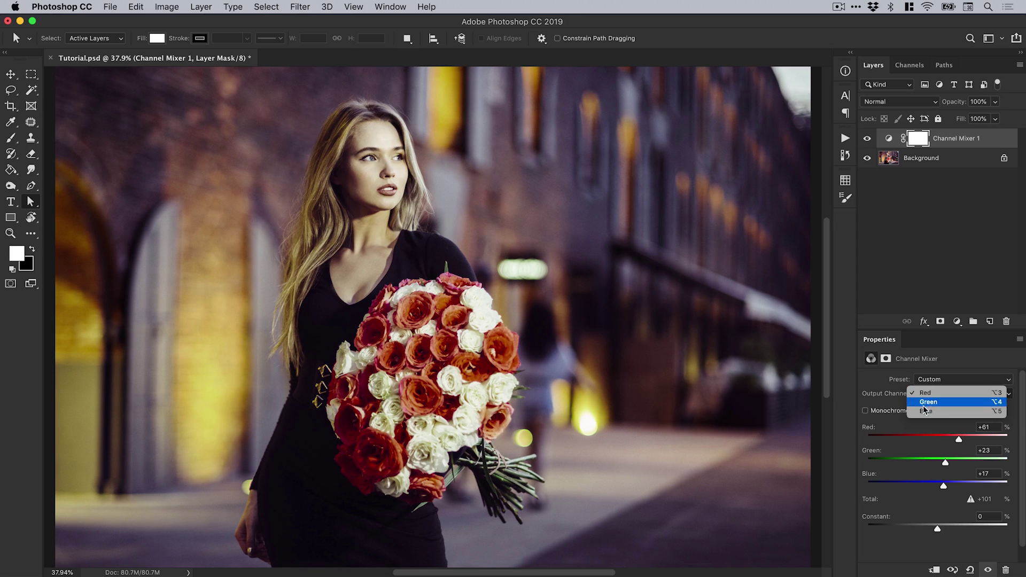
{"action": "left_click", "coordinate": [924, 412]}
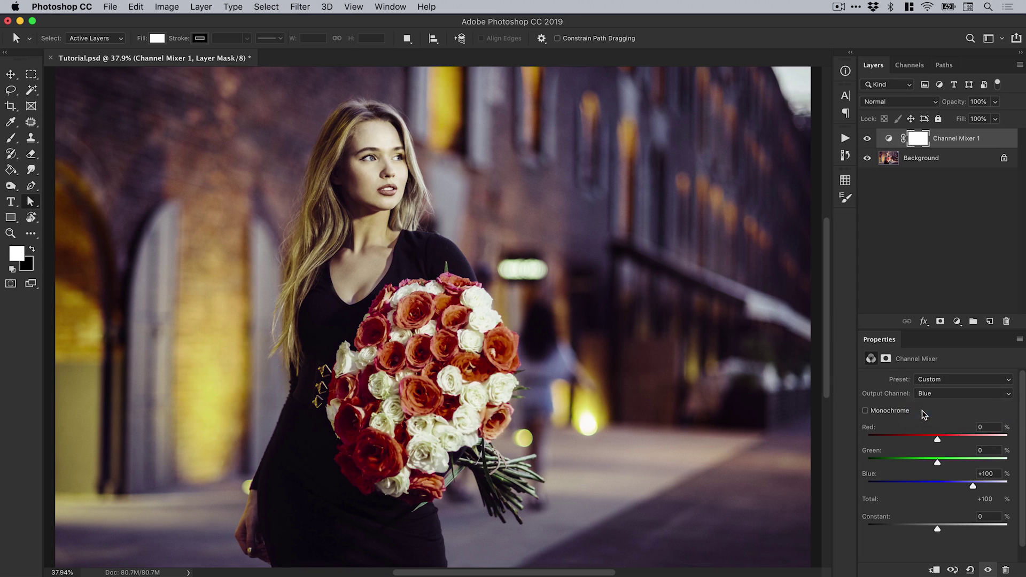
{"action": "left_click_drag", "start_coordinate": [955, 486], "coordinate": [935, 439]}
{"action": "left_click", "coordinate": [951, 396]}
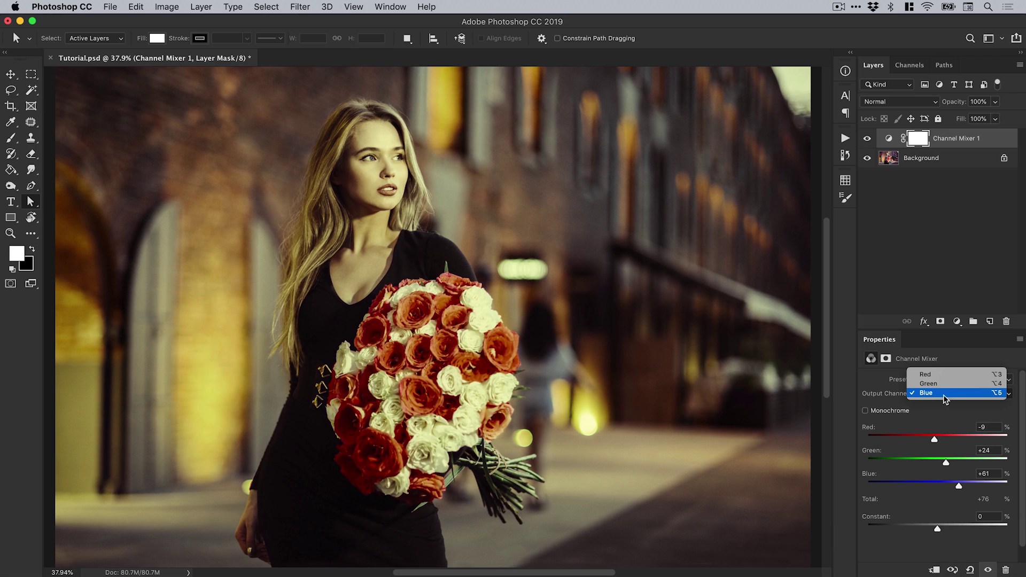
{"action": "left_click", "coordinate": [941, 396]}
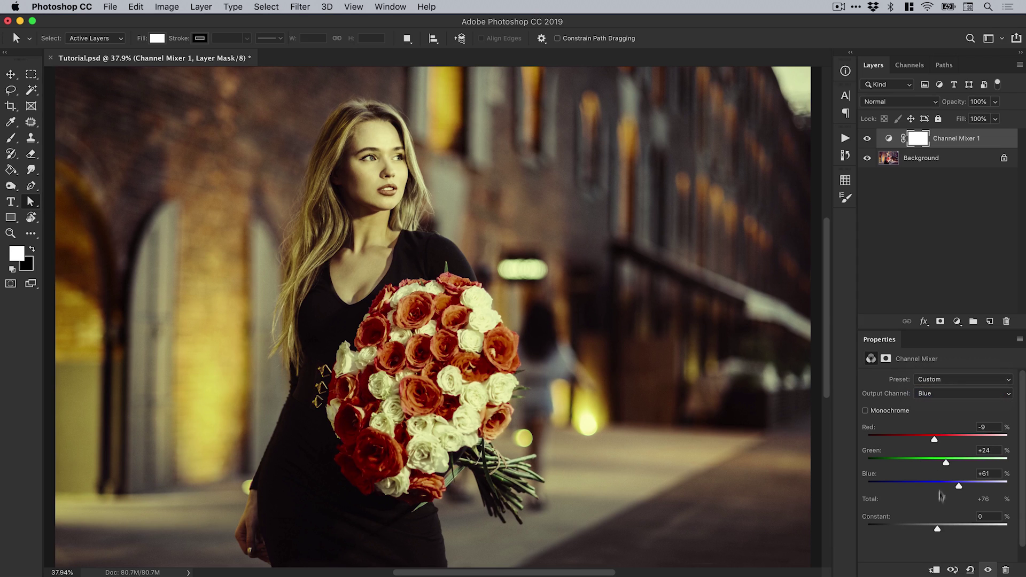
Set the Channel Mixer's Constant to +5 for the Blue output channel and -5 for the Red output channel.
{"action": "left_click_drag", "start_coordinate": [938, 529], "coordinate": [940, 531]}
{"action": "left_click", "coordinate": [944, 393]}
{"action": "left_click", "coordinate": [947, 374]}
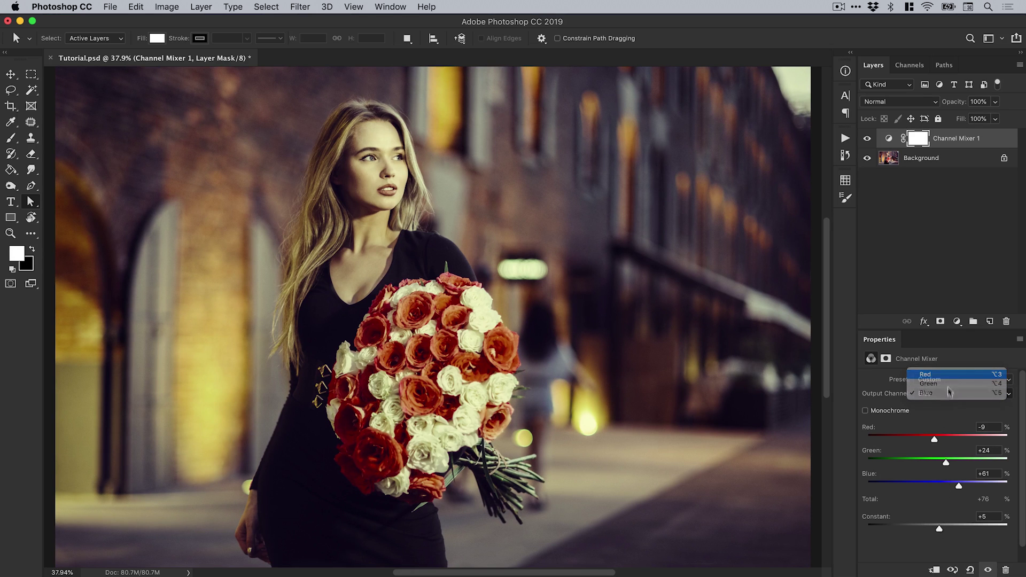
{"action": "left_click_drag", "start_coordinate": [932, 531], "coordinate": [936, 530]}
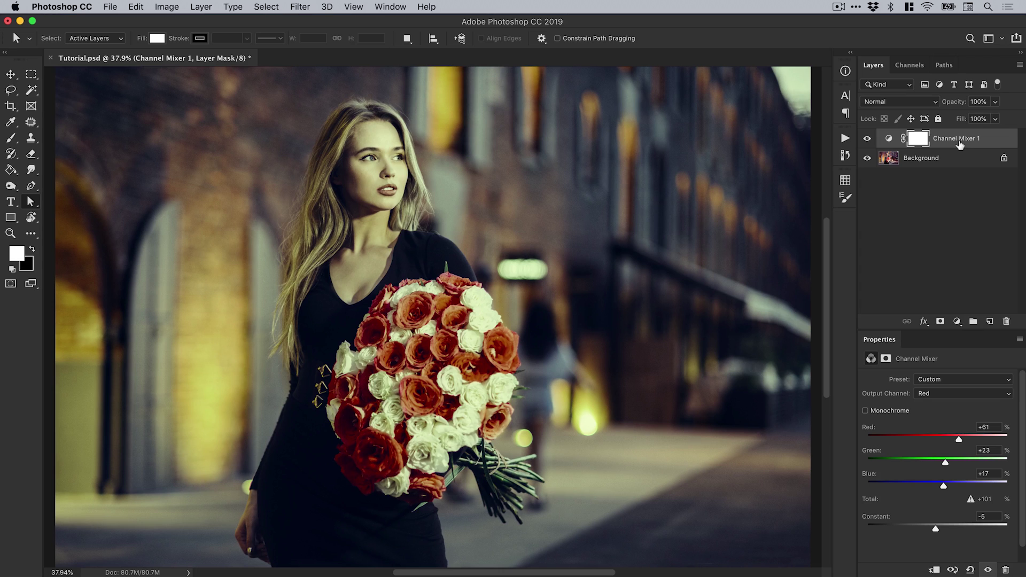
Target the Channel Mixer layer's adjustment instead of its mask and open its blend mode options.
{"action": "key", "text": "super+2"}
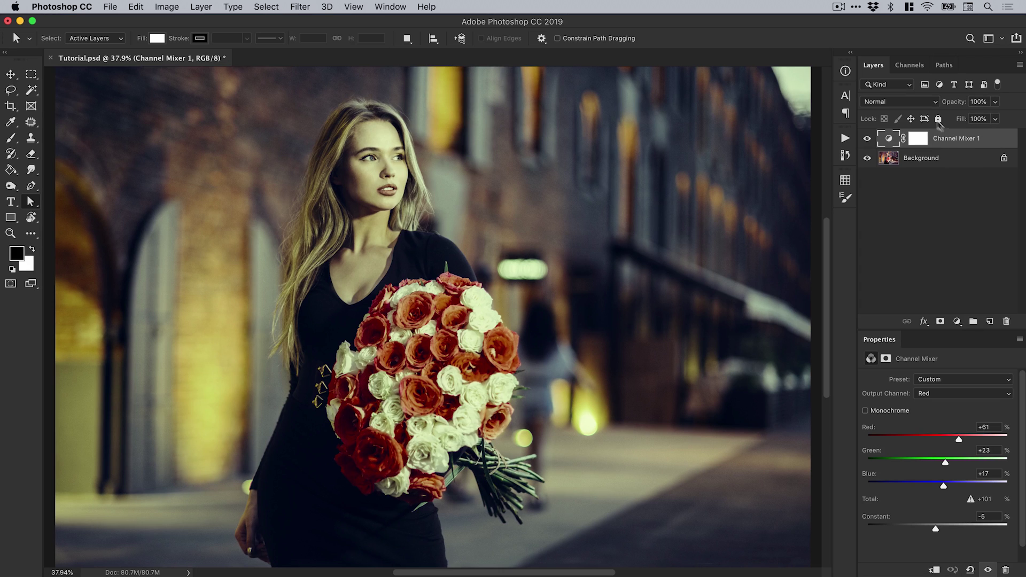
{"action": "left_click", "coordinate": [915, 102]}
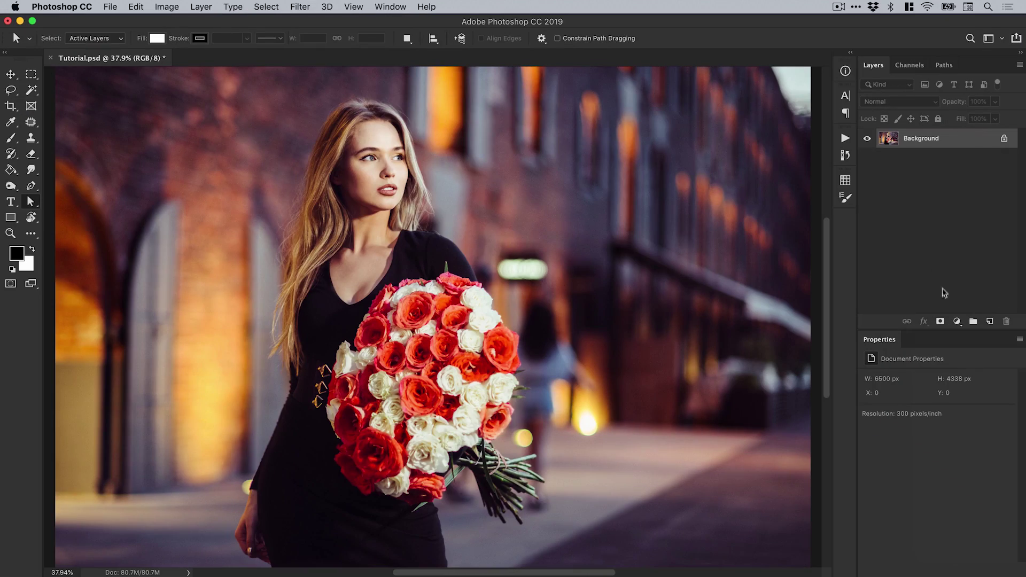
Add a Color Lookup adjustment layer above the Background.
{"action": "left_click", "coordinate": [957, 321]}
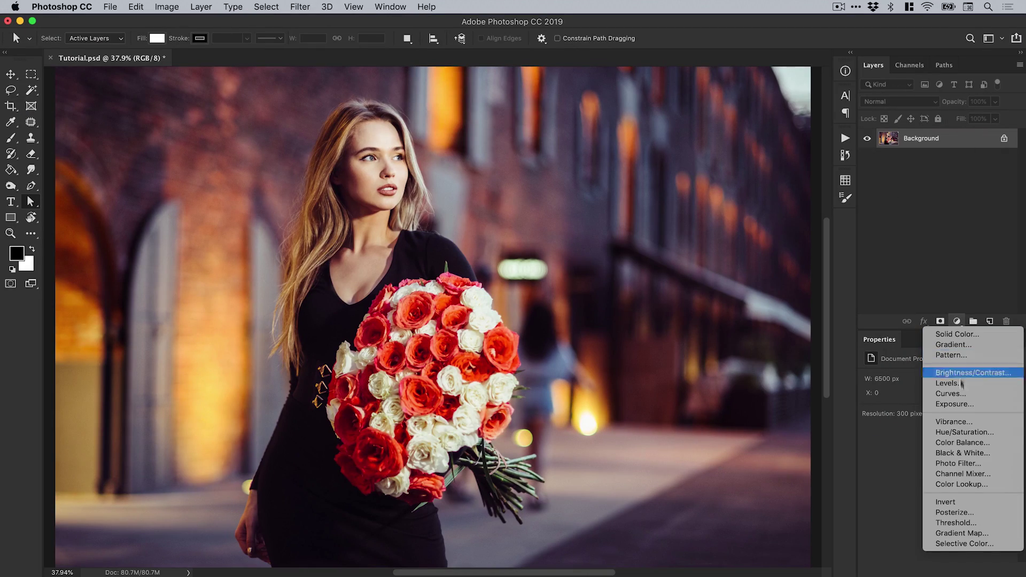
{"action": "left_click", "coordinate": [955, 485]}
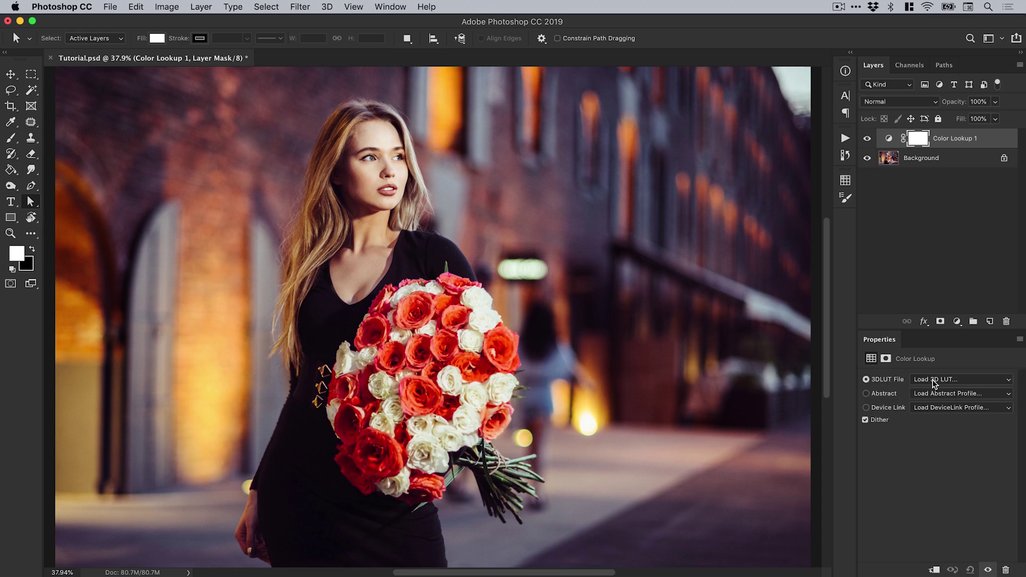
{"action": "left_click", "coordinate": [934, 380]}
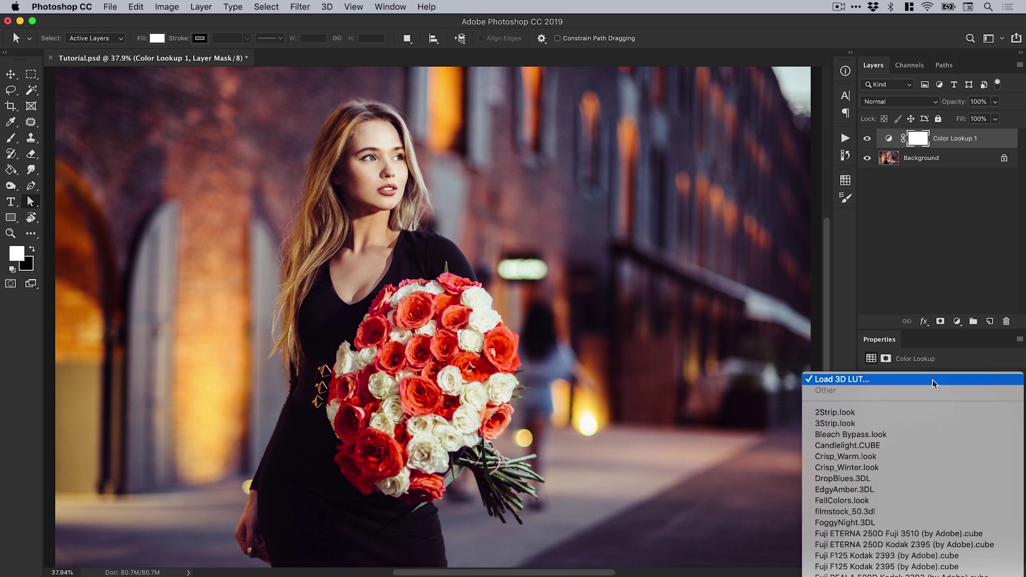
{"action": "left_click", "coordinate": [934, 380]}
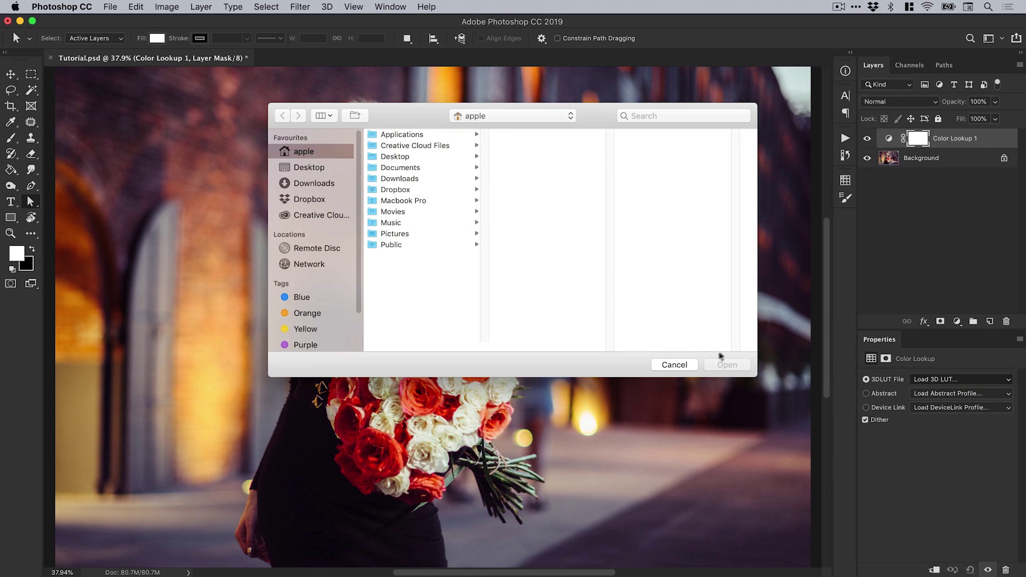
{"action": "left_click", "coordinate": [675, 366]}
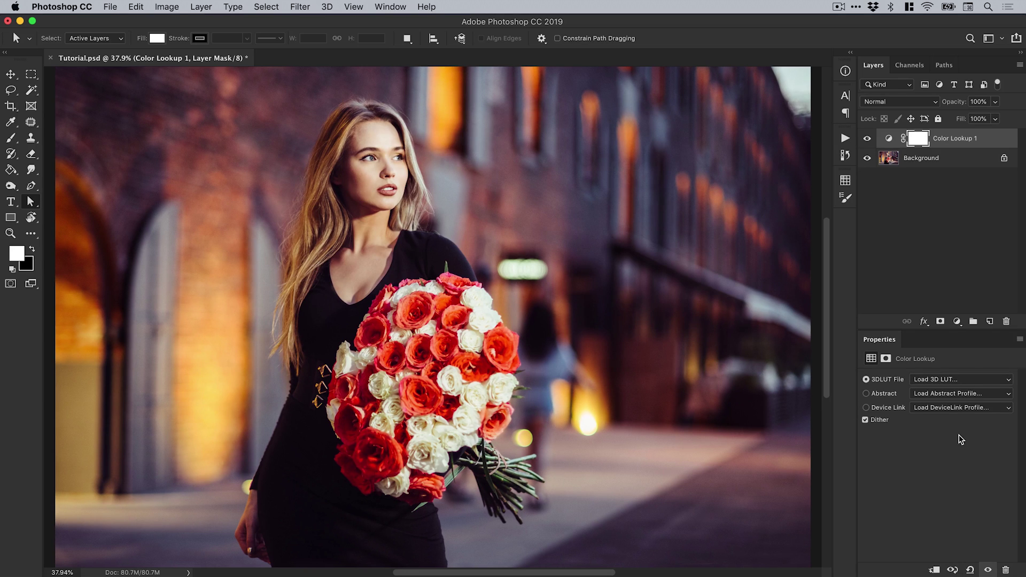
Try the FoggyNight.3DL, FuturisticBleak.3DL and HorrorBlue.3DL LUTs on the Color Lookup layer, ending with TensionGreen.3DL.
{"action": "left_click", "coordinate": [946, 381]}
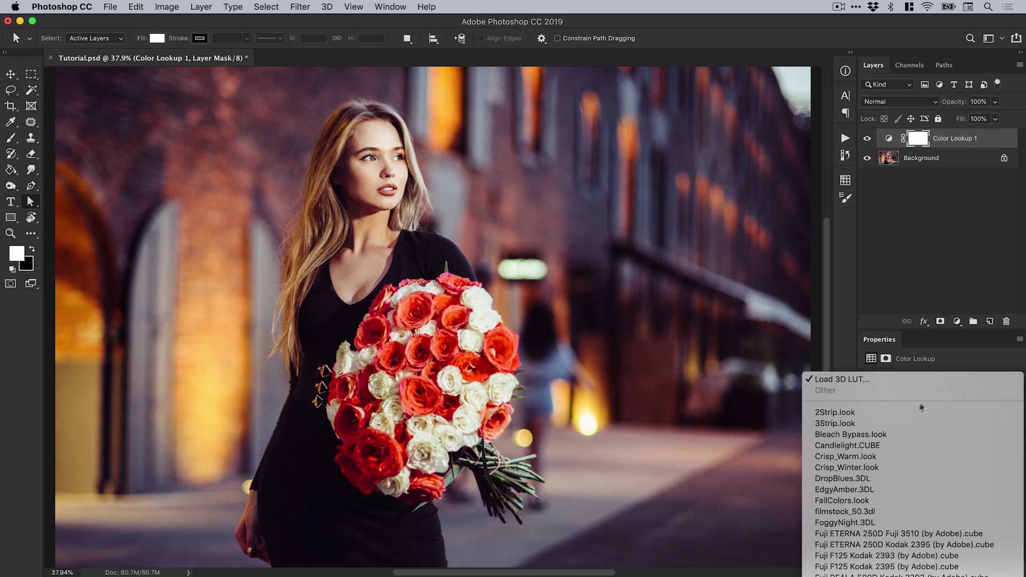
{"action": "mouse_move", "coordinate": [915, 576]}
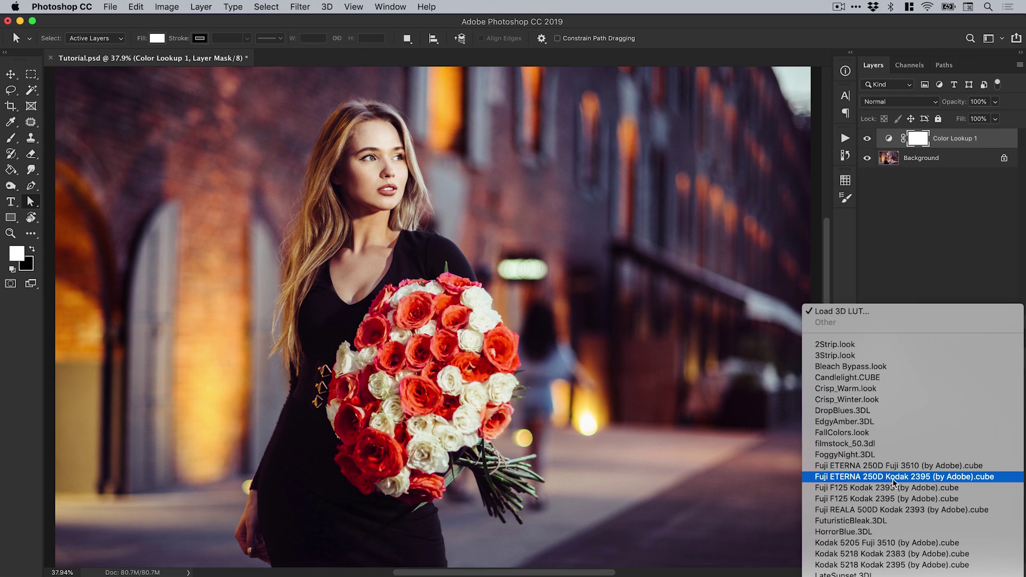
{"action": "left_click", "coordinate": [890, 454]}
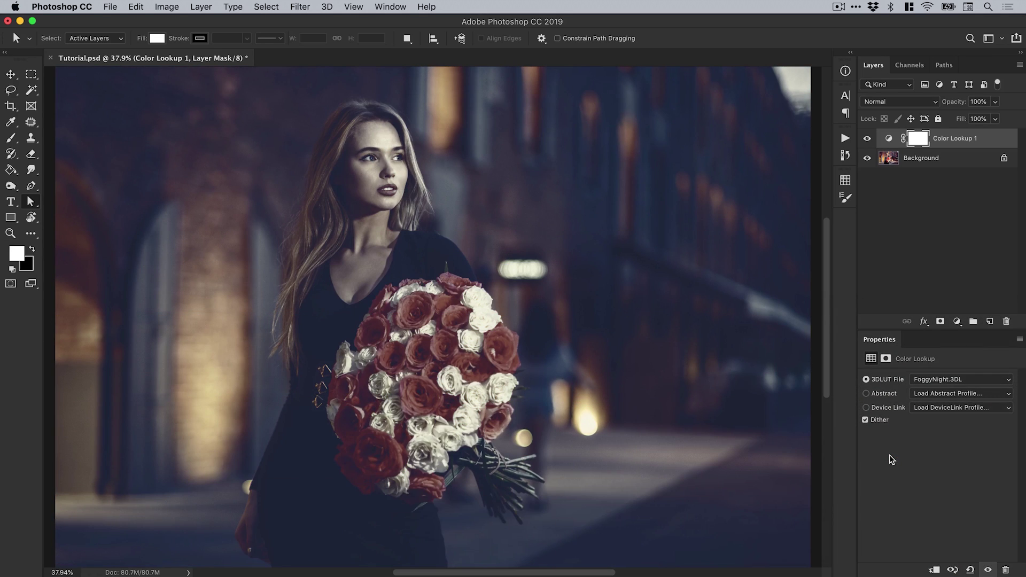
{"action": "left_click", "coordinate": [936, 380]}
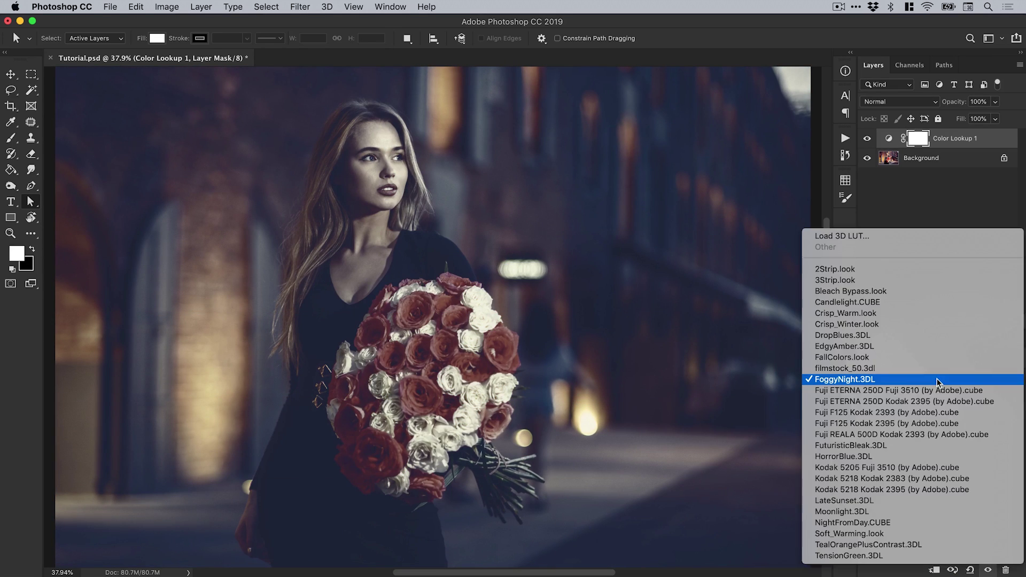
{"action": "left_click", "coordinate": [925, 446]}
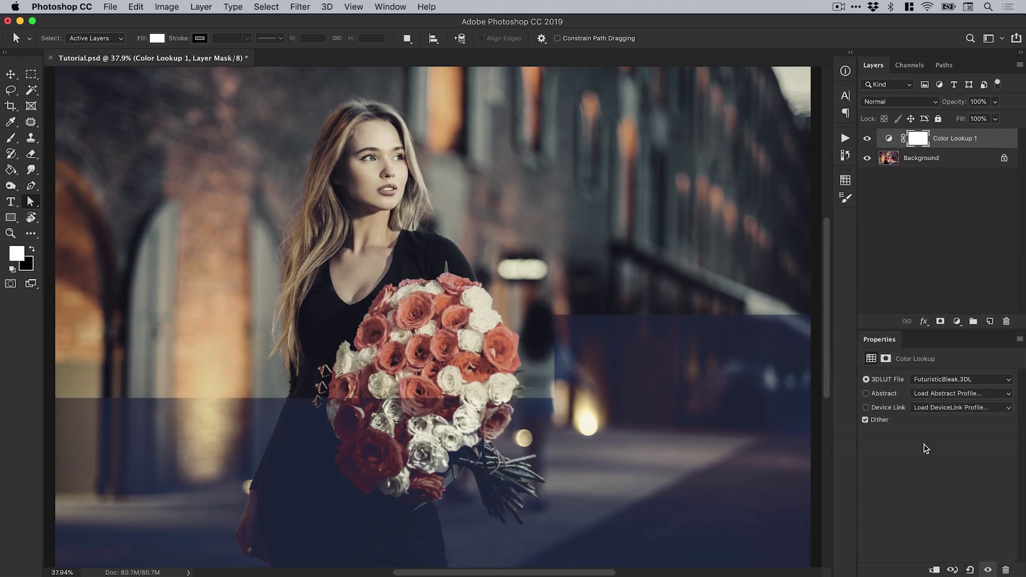
{"action": "left_click", "coordinate": [944, 381]}
{"action": "left_click", "coordinate": [947, 390]}
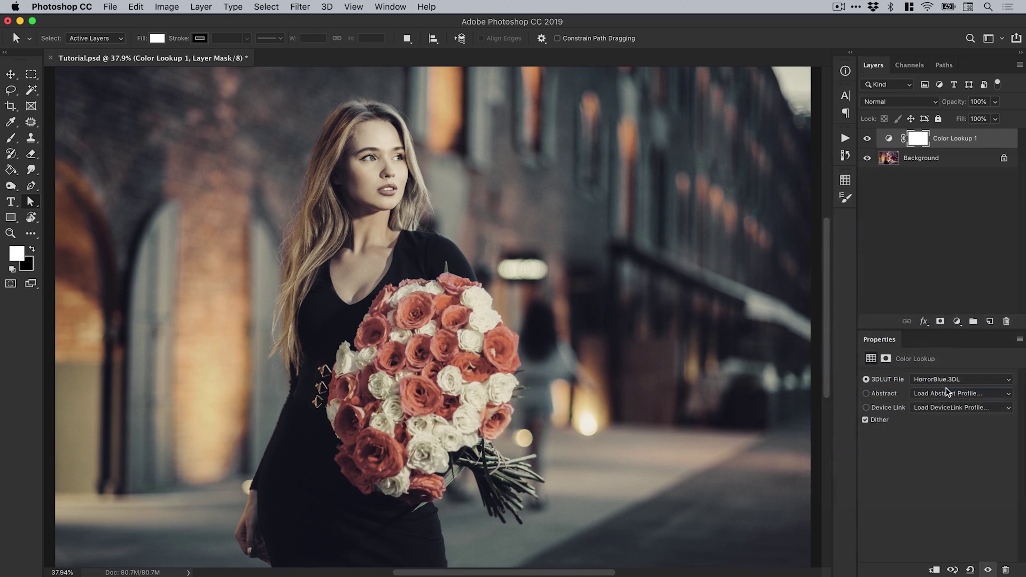
{"action": "left_click", "coordinate": [948, 381]}
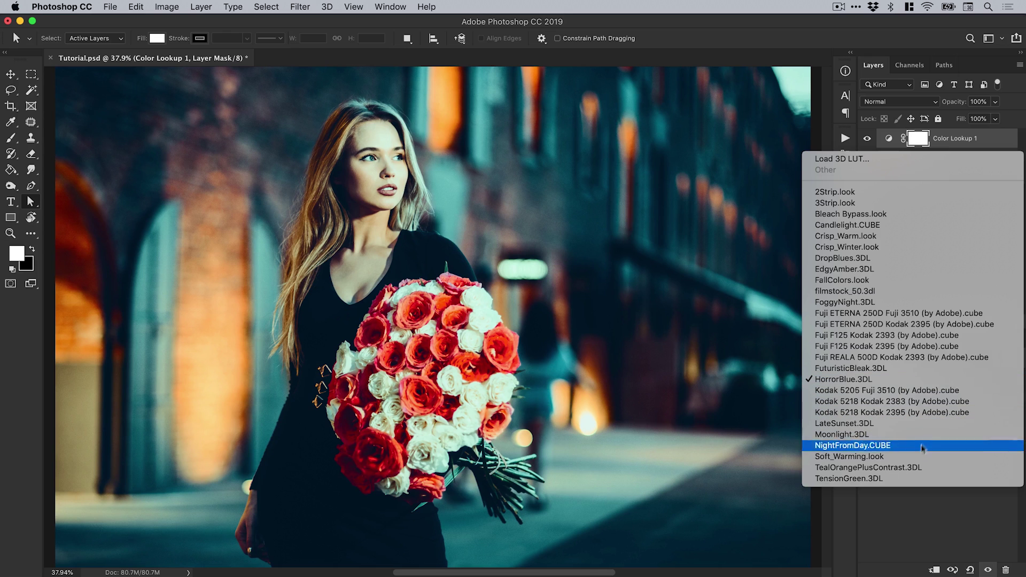
{"action": "left_click", "coordinate": [917, 480]}
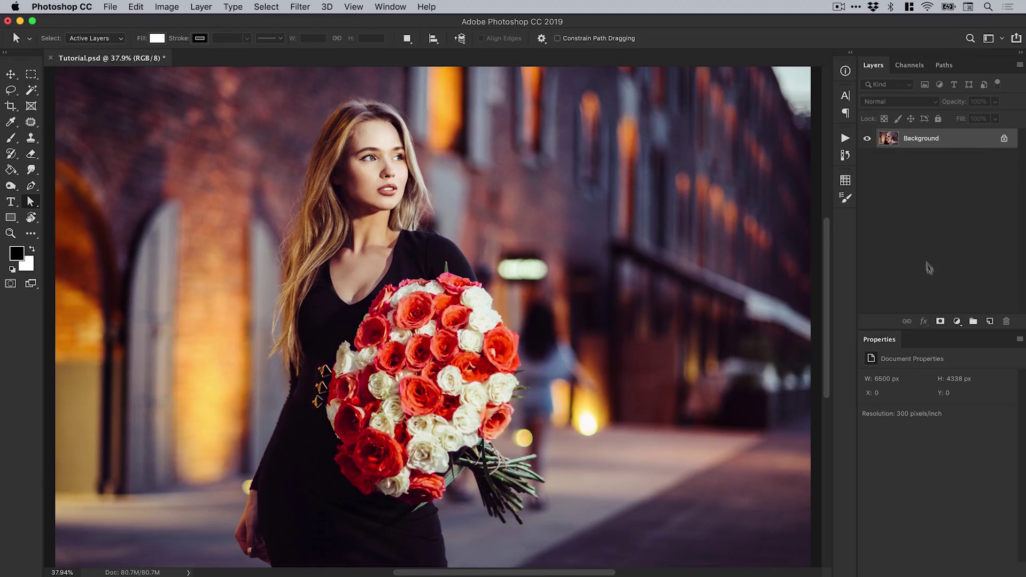
Add an Invert adjustment layer above the Background and set its blend mode to Lighter Color.
{"action": "left_click", "coordinate": [956, 321]}
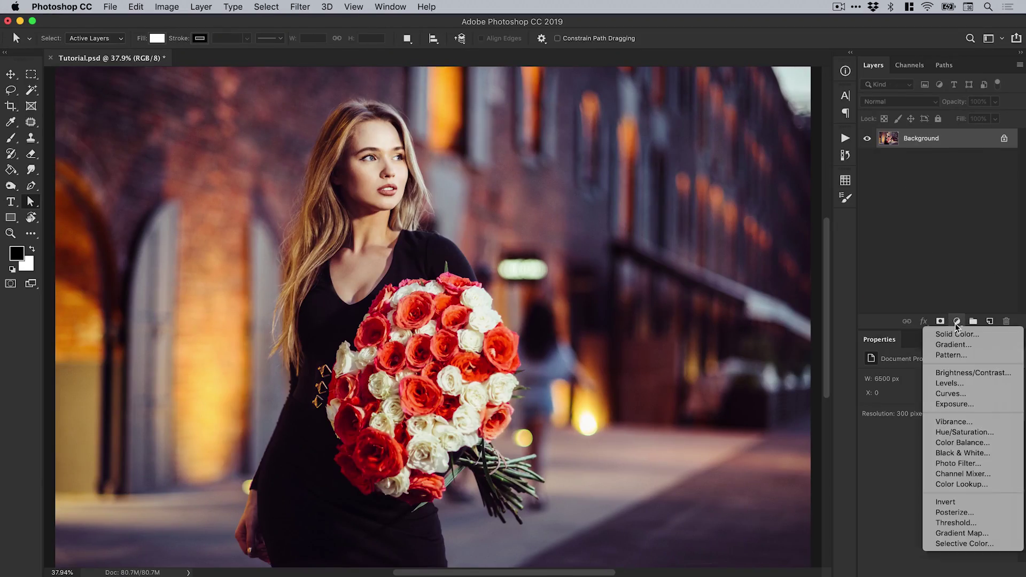
{"action": "left_click", "coordinate": [950, 503]}
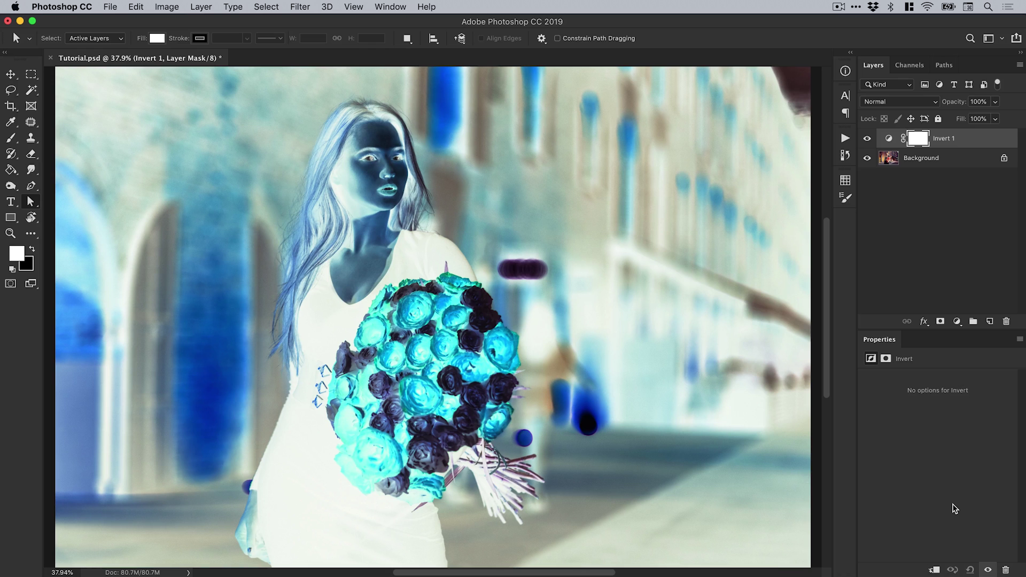
{"action": "left_click", "coordinate": [908, 101]}
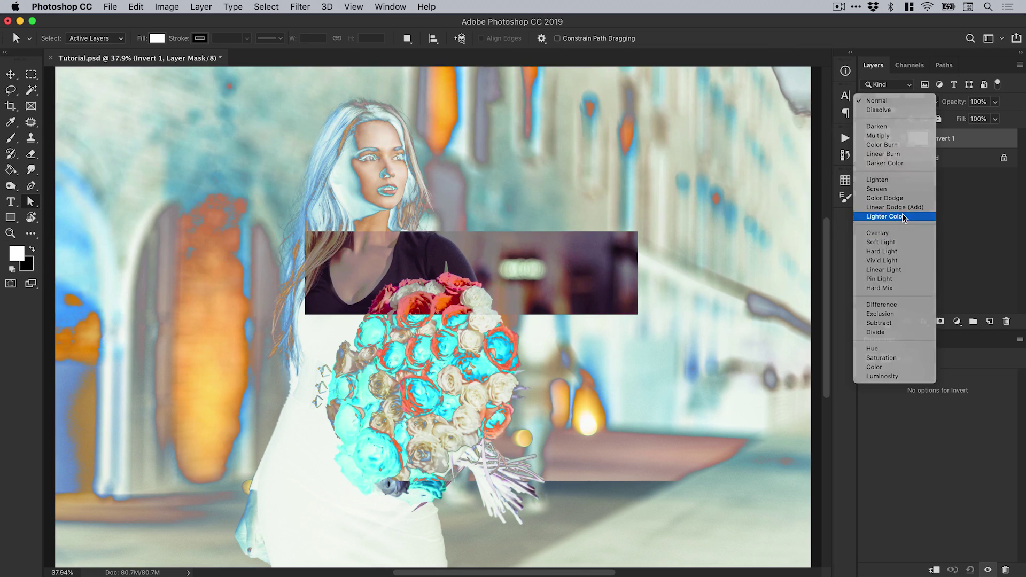
{"action": "left_click", "coordinate": [903, 216]}
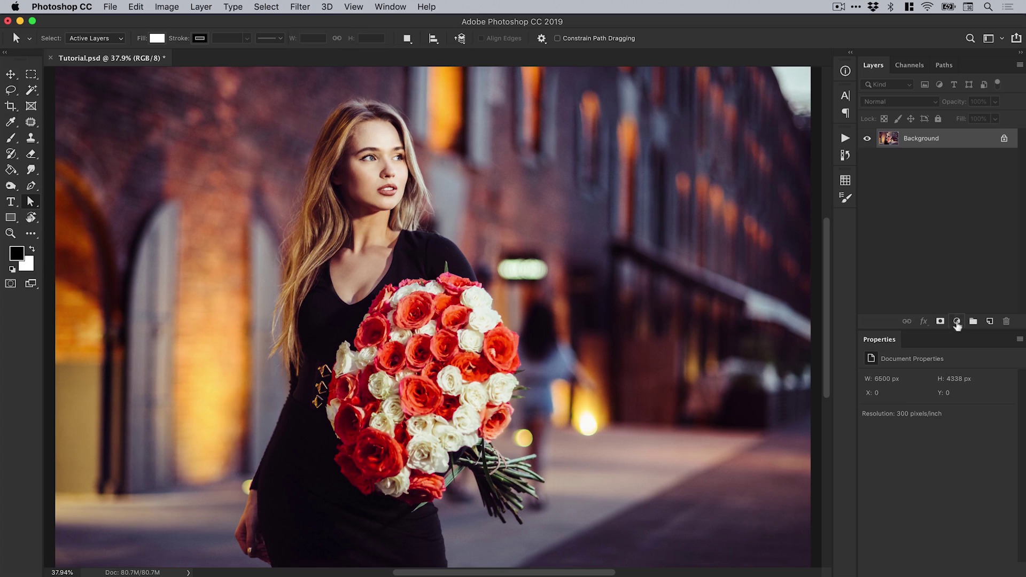
Add a Posterize adjustment layer above the Background, try Levels at 55 and lower it to 2.
{"action": "left_click", "coordinate": [956, 321]}
{"action": "left_click", "coordinate": [962, 512]}
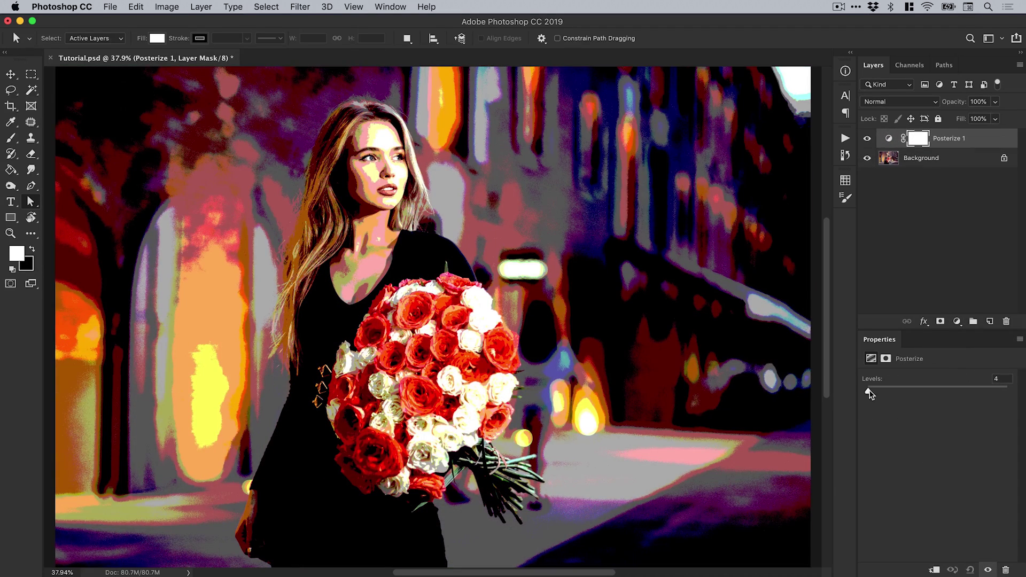
{"action": "left_click_drag", "start_coordinate": [868, 391], "coordinate": [896, 396]}
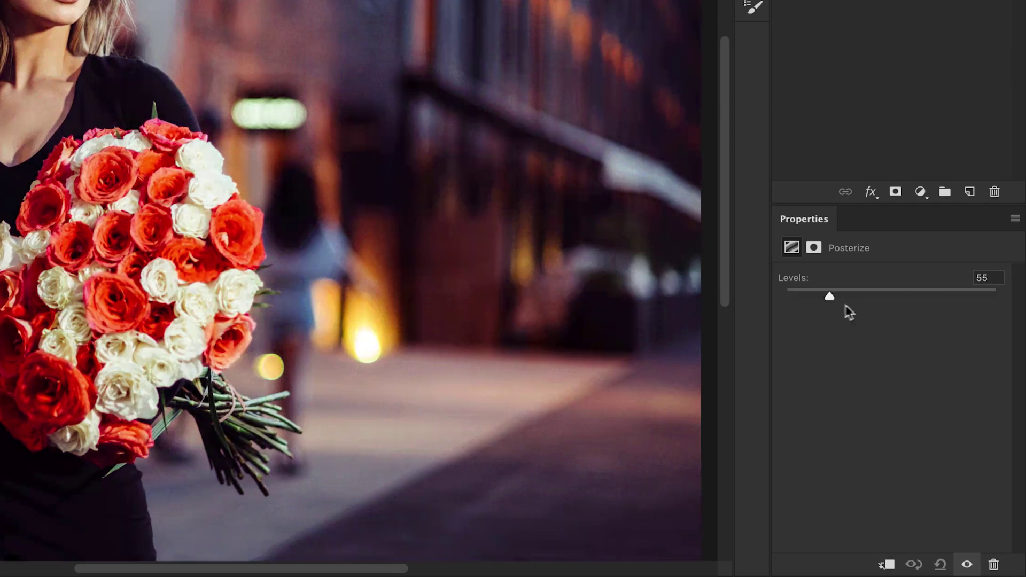
{"action": "left_click_drag", "start_coordinate": [848, 312], "coordinate": [780, 297]}
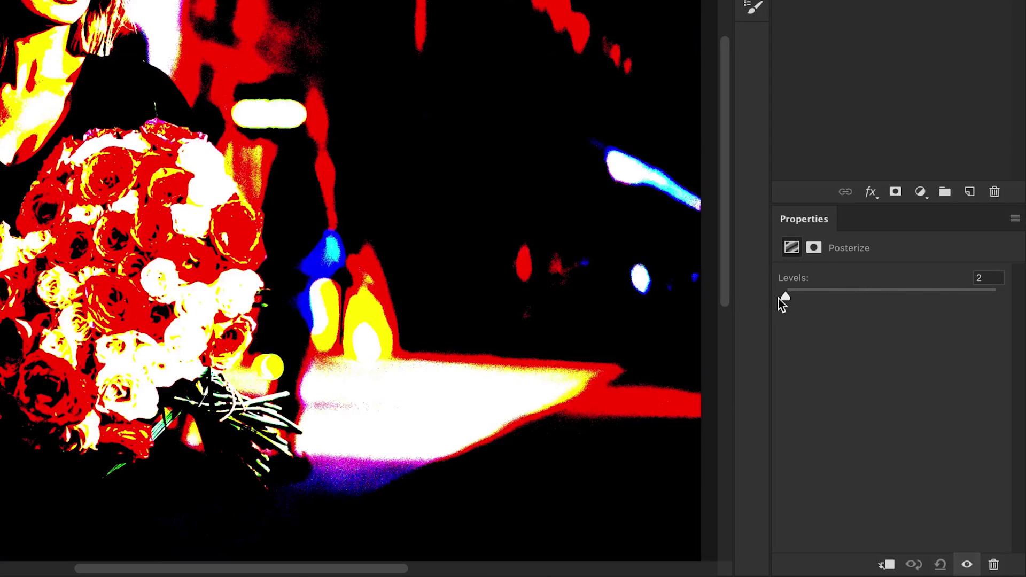
Raise the Posterize Levels one value at a time and bring them back down to 2.
{"action": "left_click", "coordinate": [987, 277]}
{"action": "key", "text": "Up"}
{"action": "key", "text": "Up"}
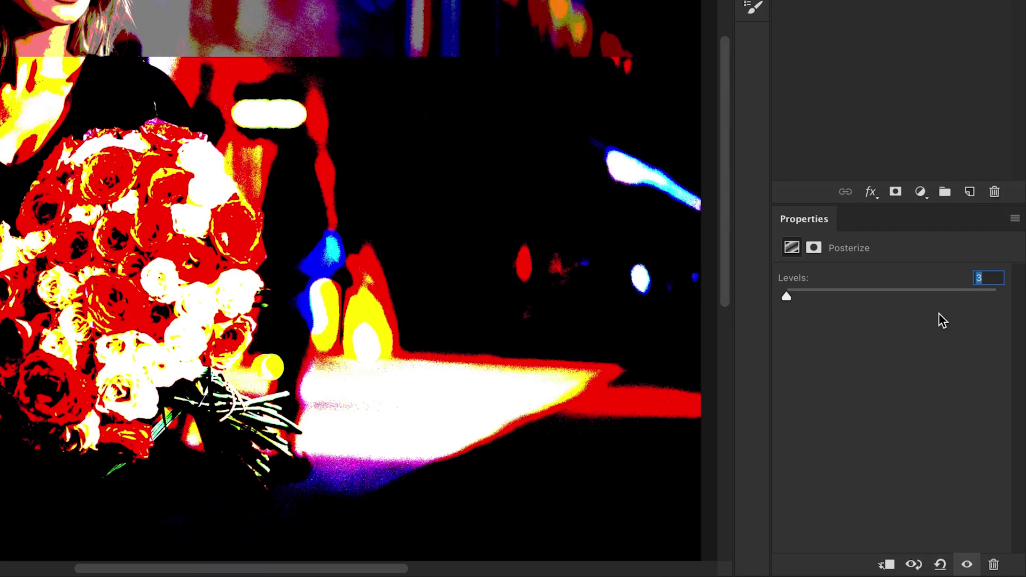
{"action": "key", "text": "Up"}
{"action": "key", "text": "Up"}
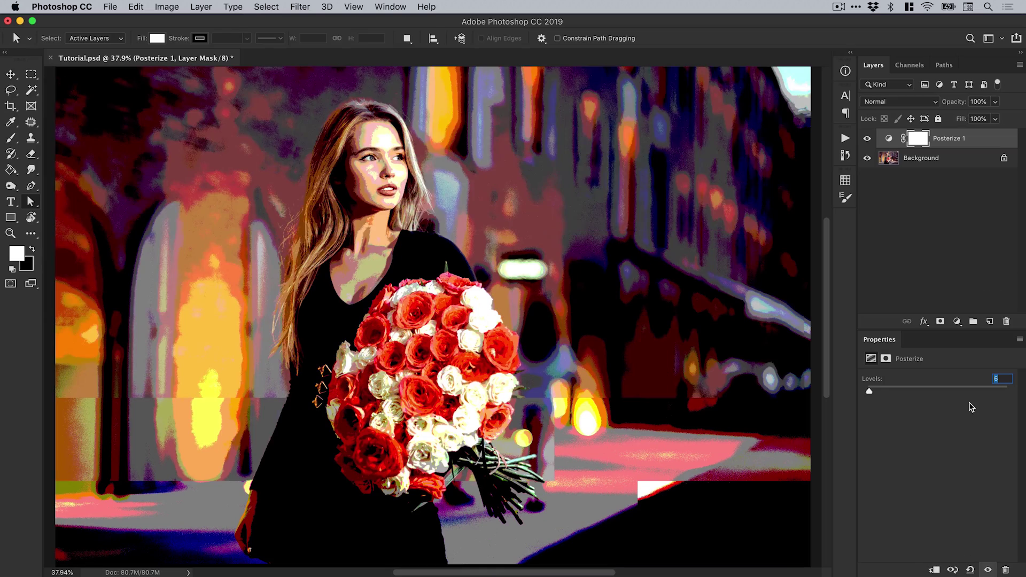
{"action": "key", "text": "Down"}
{"action": "key", "text": "Down"}
{"action": "key", "text": "Down"}
{"action": "key", "text": "Down"}
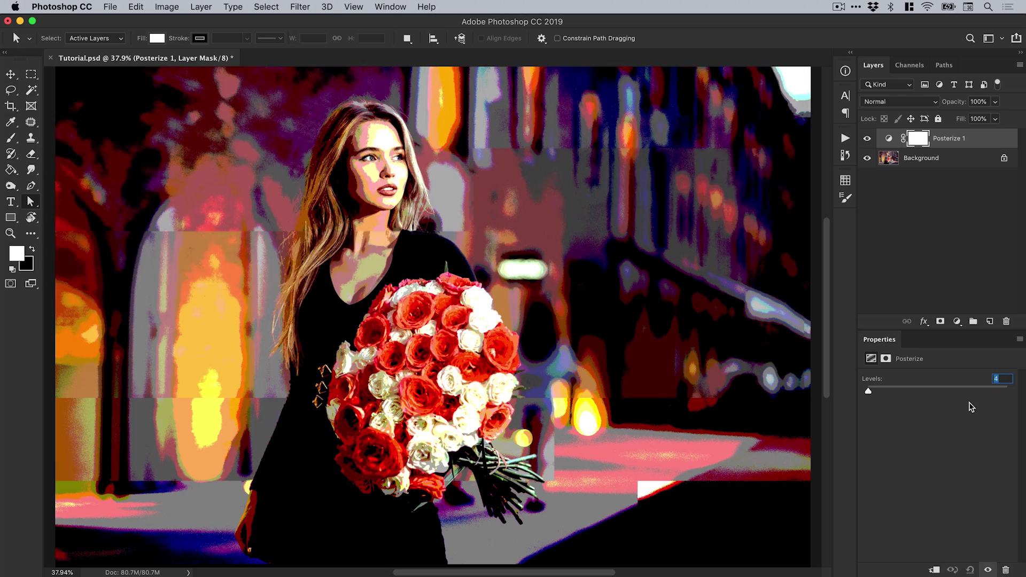
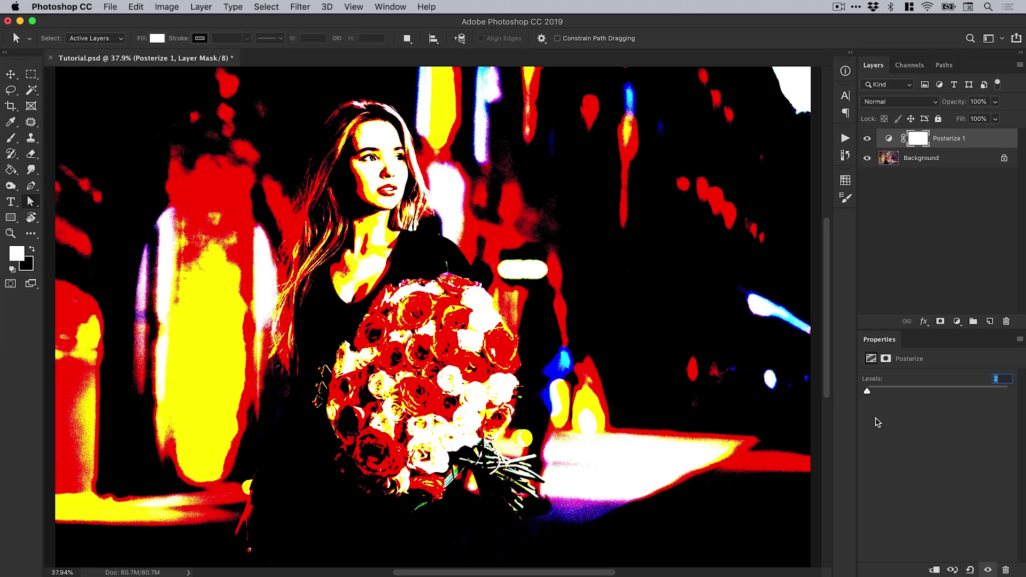
Increase the Posterize Levels one value at a time past 16, and reduce them again to a low setting.
{"action": "key", "text": "Up"}
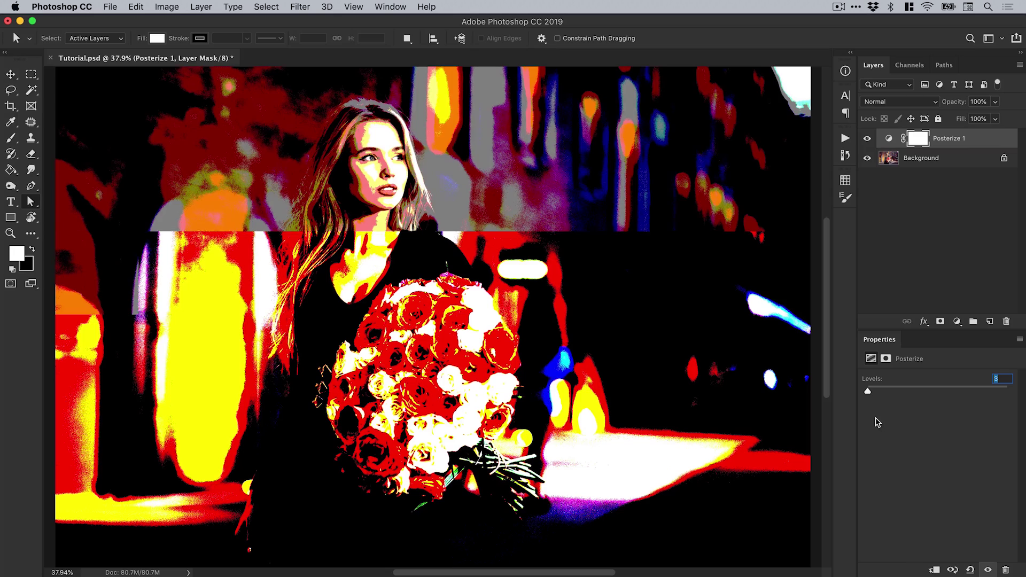
{"action": "key", "text": "Up"}
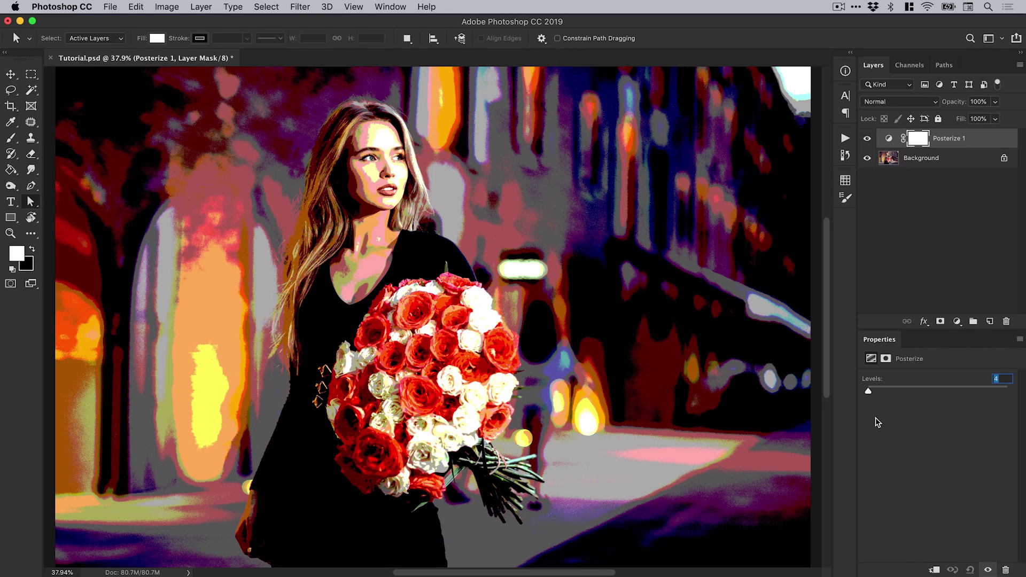
{"action": "key", "text": "Up"}
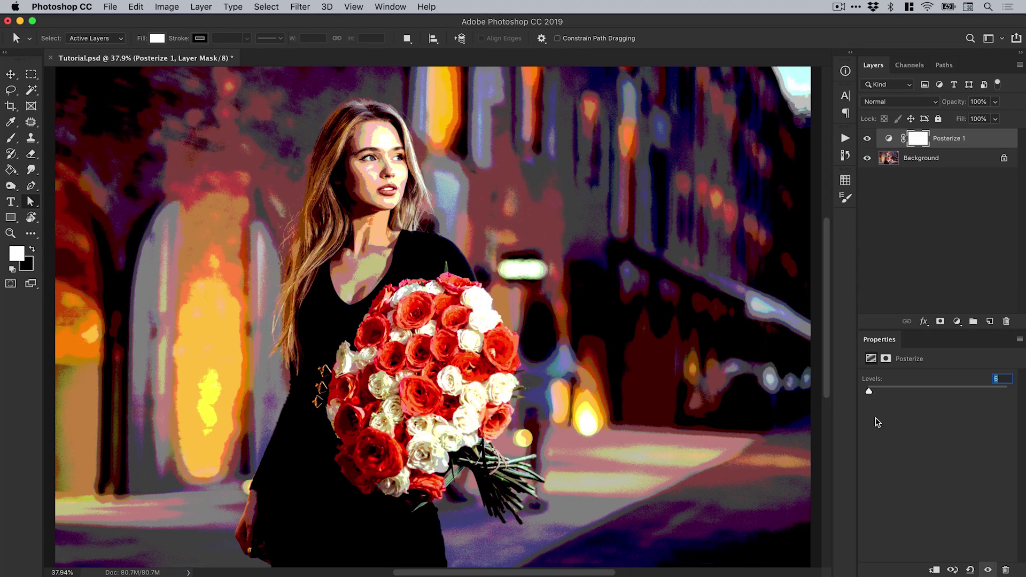
{"action": "key", "text": "Up"}
{"action": "key", "text": "Up"}
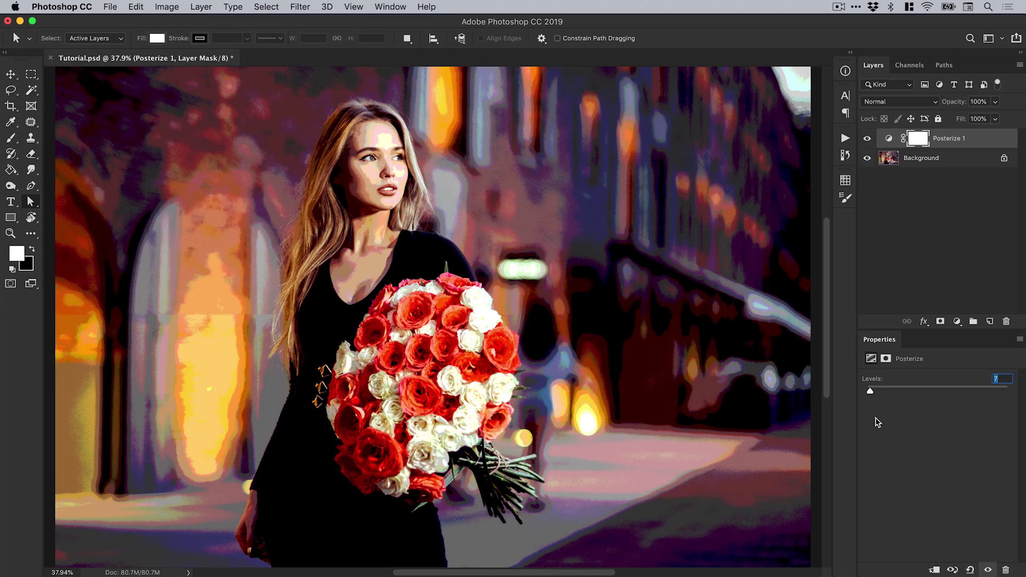
{"action": "key", "text": "Up"}
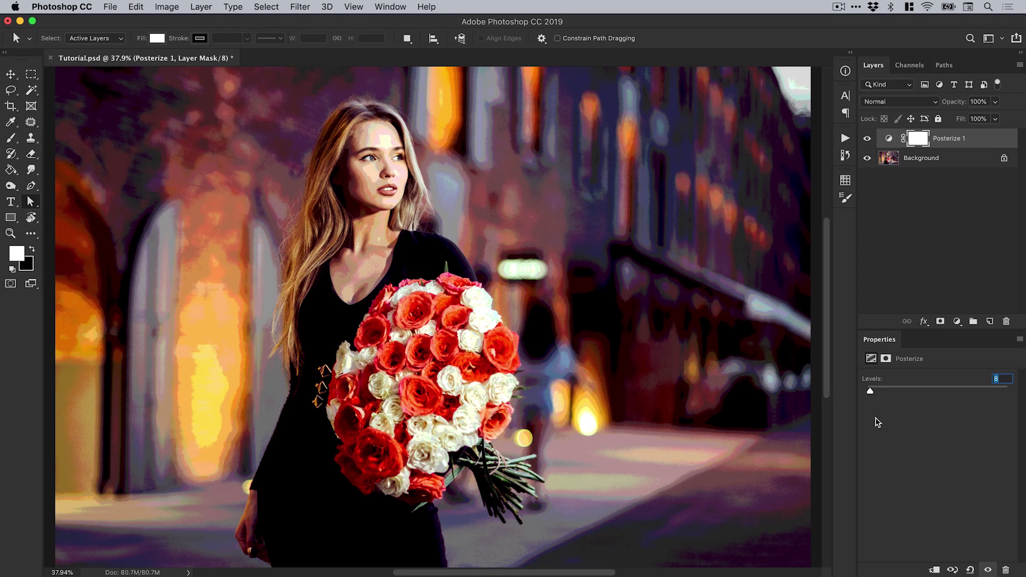
{"action": "key", "text": "Up"}
{"action": "key", "text": "Up"}
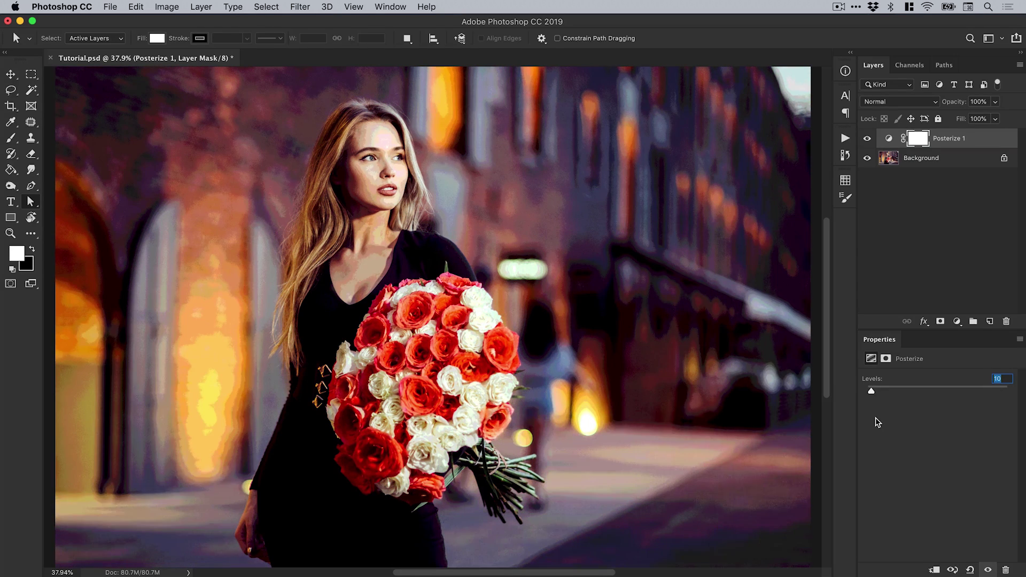
{"action": "key", "text": "Up"}
{"action": "key", "text": "Up"}
{"action": "key", "text": "Up"}
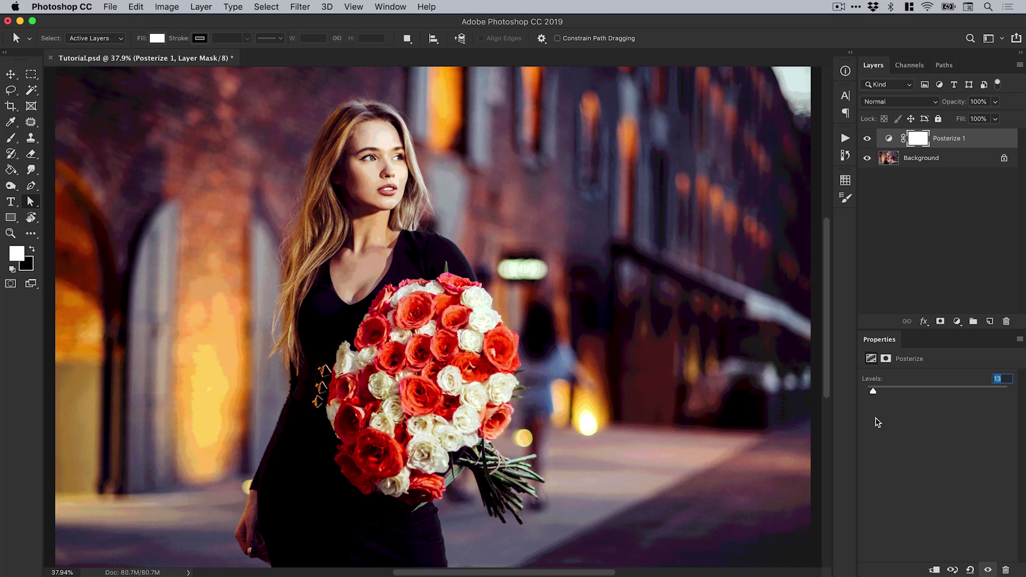
{"action": "key", "text": "Up"}
{"action": "key", "text": "Up"}
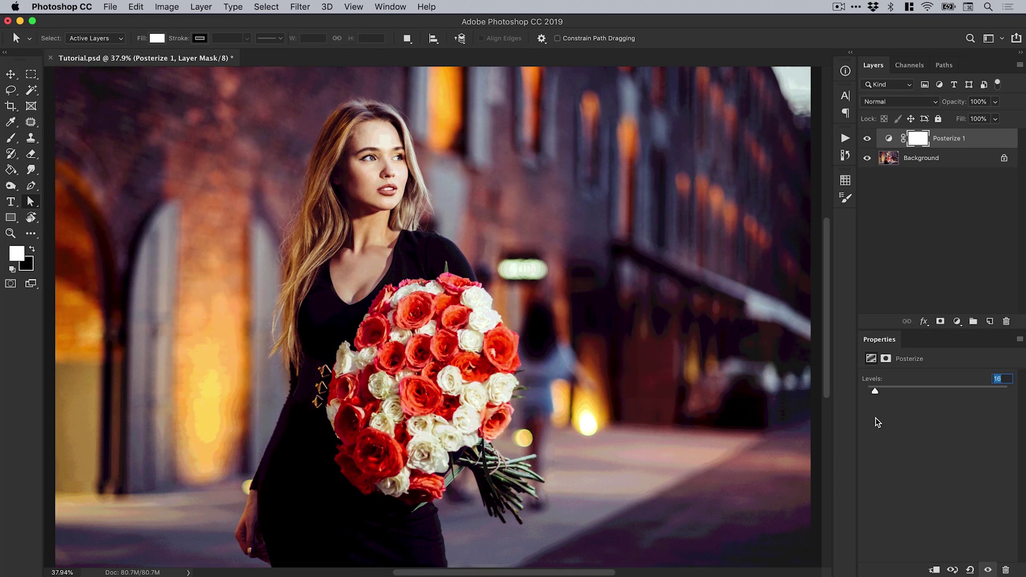
{"action": "key", "text": "Up"}
{"action": "key", "text": "Up"}
{"action": "key", "text": "Up"}
{"action": "key", "text": "Up"}
{"action": "key", "text": "Up"}
{"action": "key", "text": "Up"}
{"action": "key", "text": "Up"}
{"action": "key", "text": "Up"}
{"action": "left_click_drag", "start_coordinate": [890, 391], "coordinate": [869, 394]}
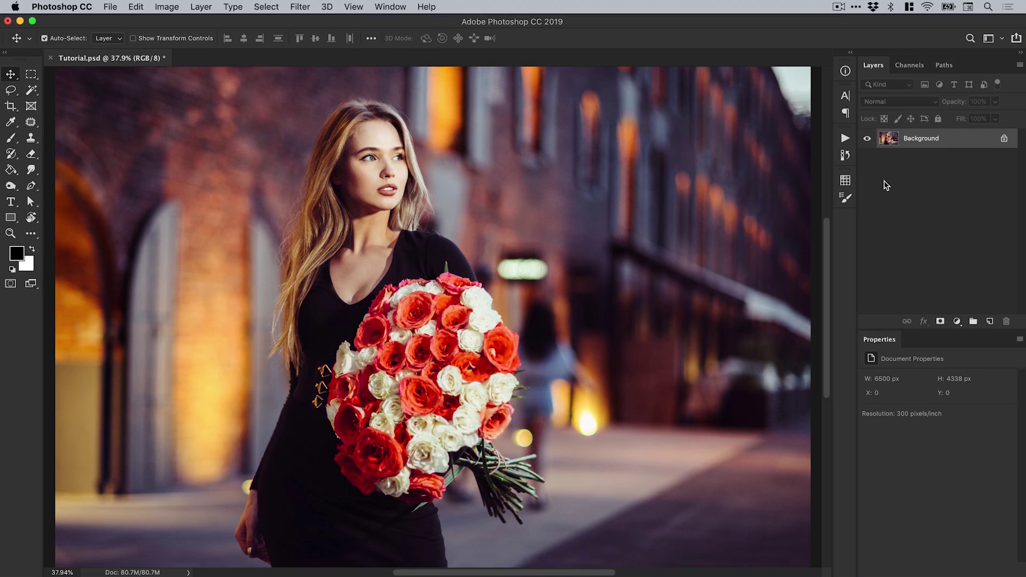
Add a Threshold adjustment layer above the Background and vary its Threshold Level, ending at 118.
{"action": "left_click", "coordinate": [957, 321]}
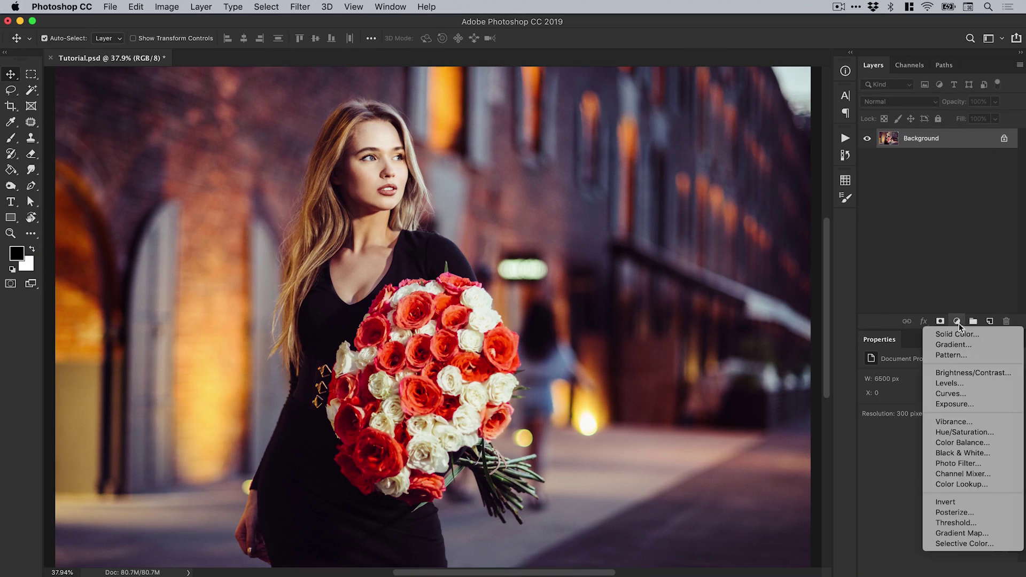
{"action": "left_click", "coordinate": [959, 522]}
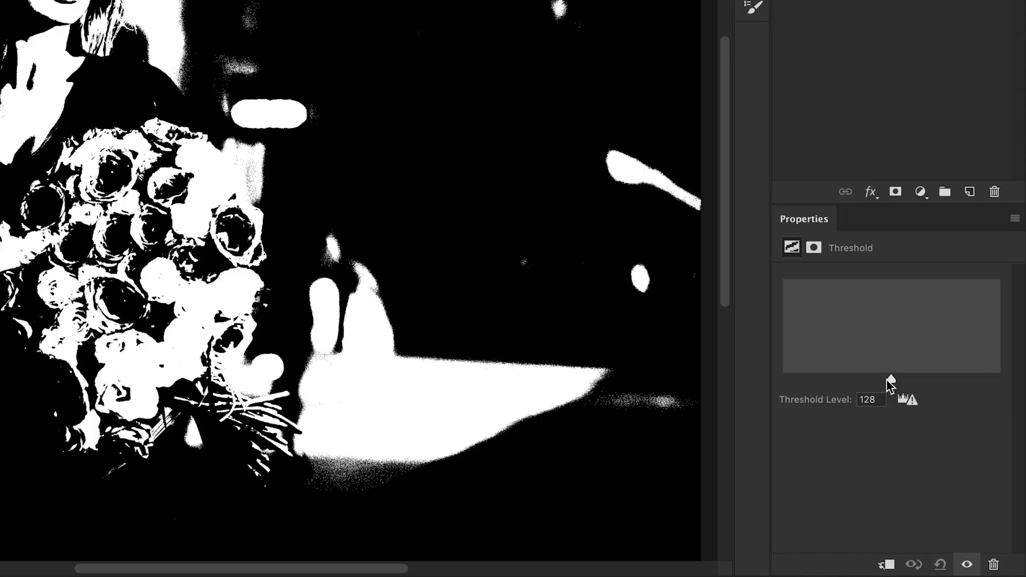
{"action": "left_click_drag", "start_coordinate": [936, 446], "coordinate": [904, 446]}
{"action": "left_click_drag", "start_coordinate": [841, 378], "coordinate": [917, 380]}
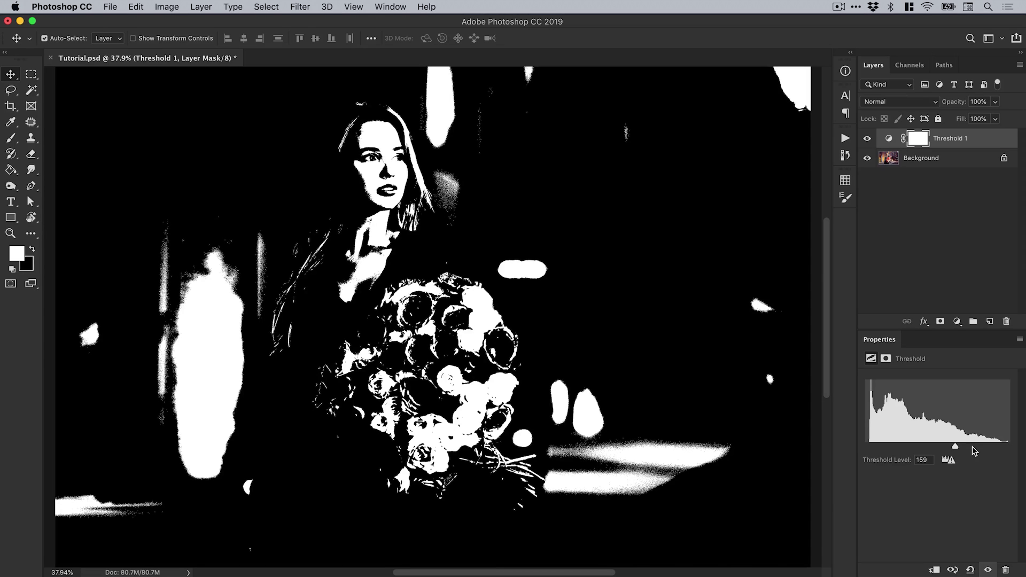
{"action": "left_click_drag", "start_coordinate": [972, 446], "coordinate": [932, 451]}
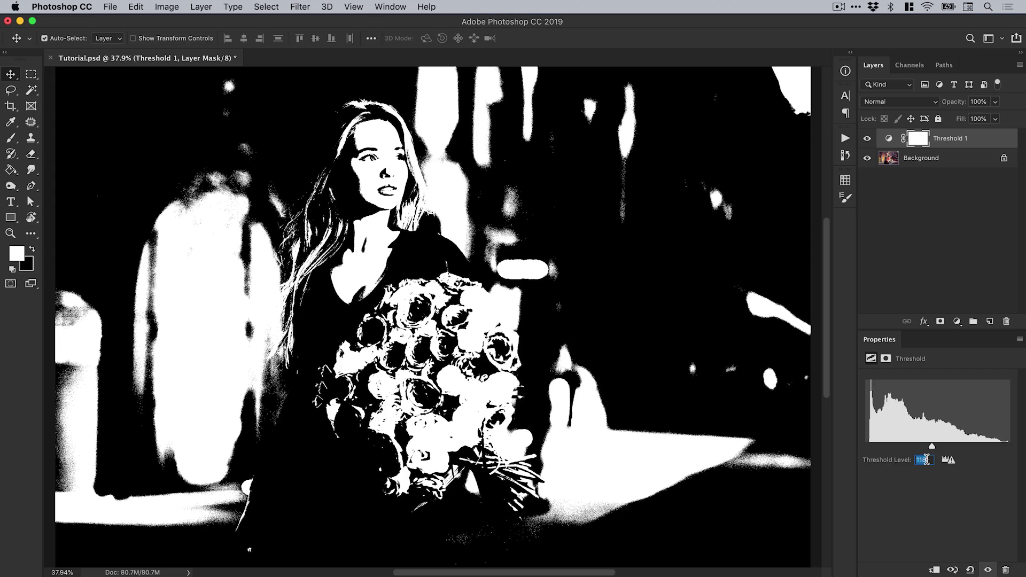
Set the Threshold Level to 150 and readjust it to 144.
{"action": "type", "text": "150"}
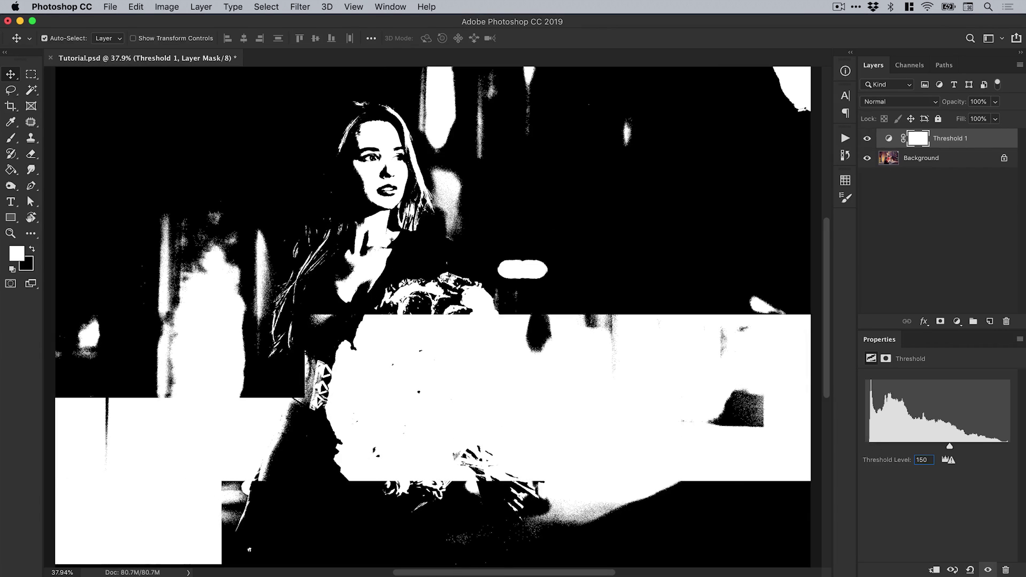
{"action": "key", "text": "Return"}
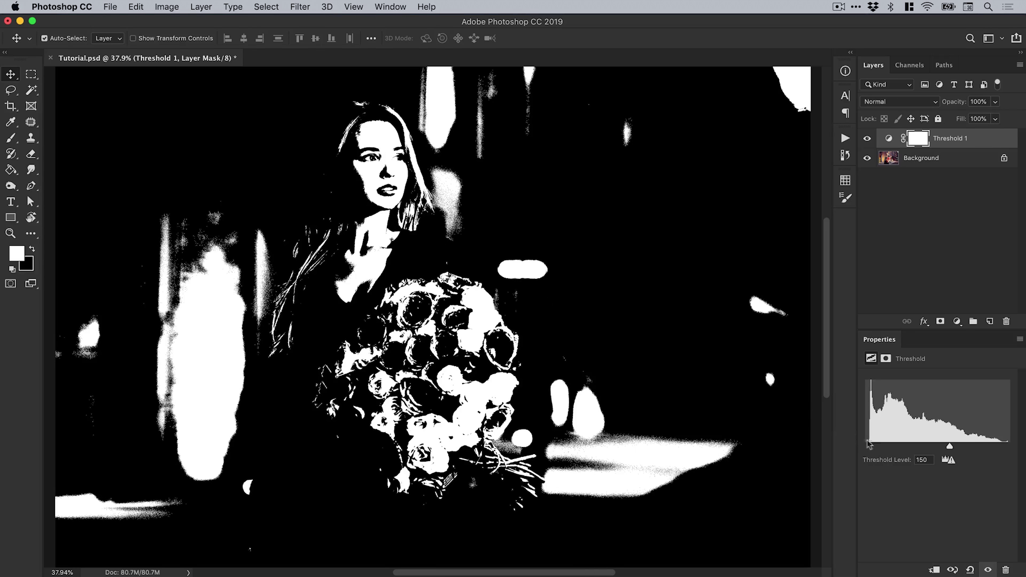
{"action": "left_click_drag", "start_coordinate": [924, 446], "coordinate": [947, 448]}
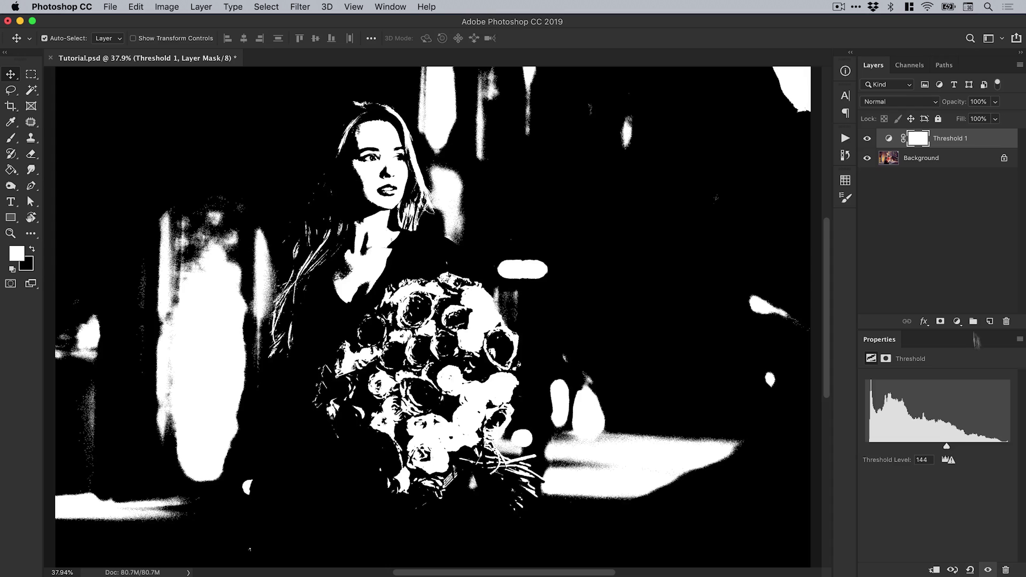
Delete the Threshold adjustment layer and select the woman with her bouquet using Select Subject.
{"action": "right_click", "coordinate": [954, 137]}
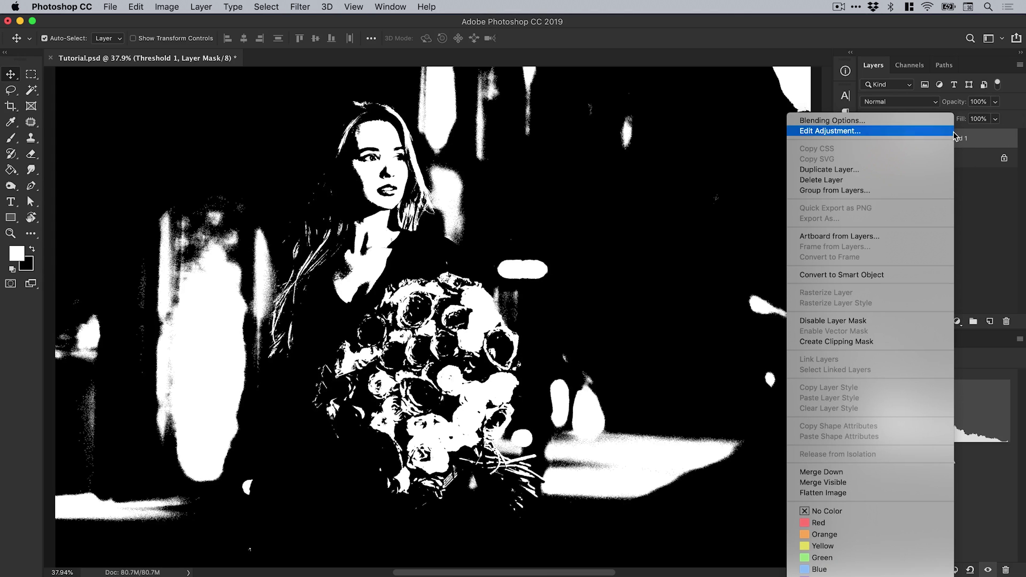
{"action": "left_click", "coordinate": [933, 181]}
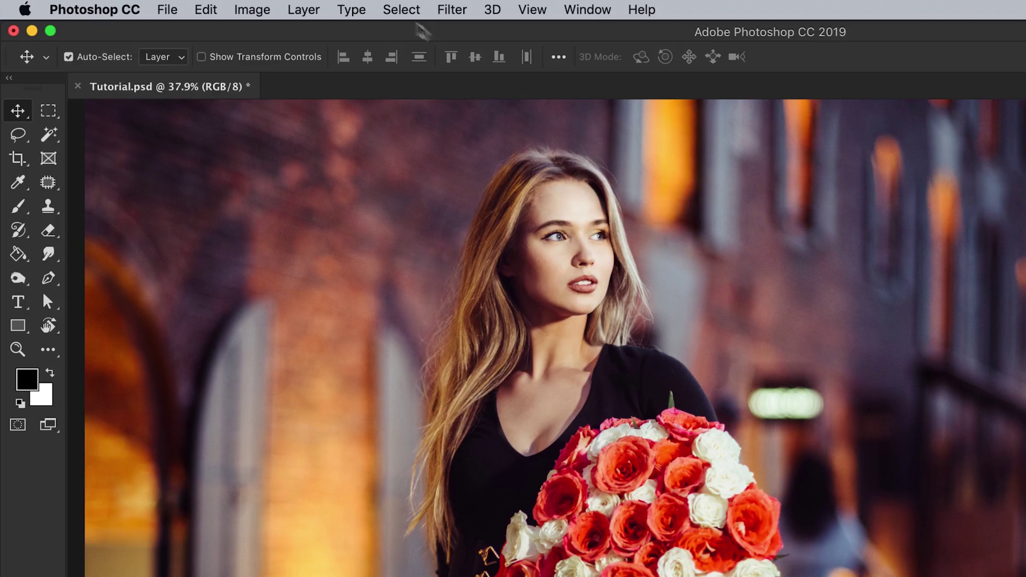
{"action": "left_click", "coordinate": [258, 6]}
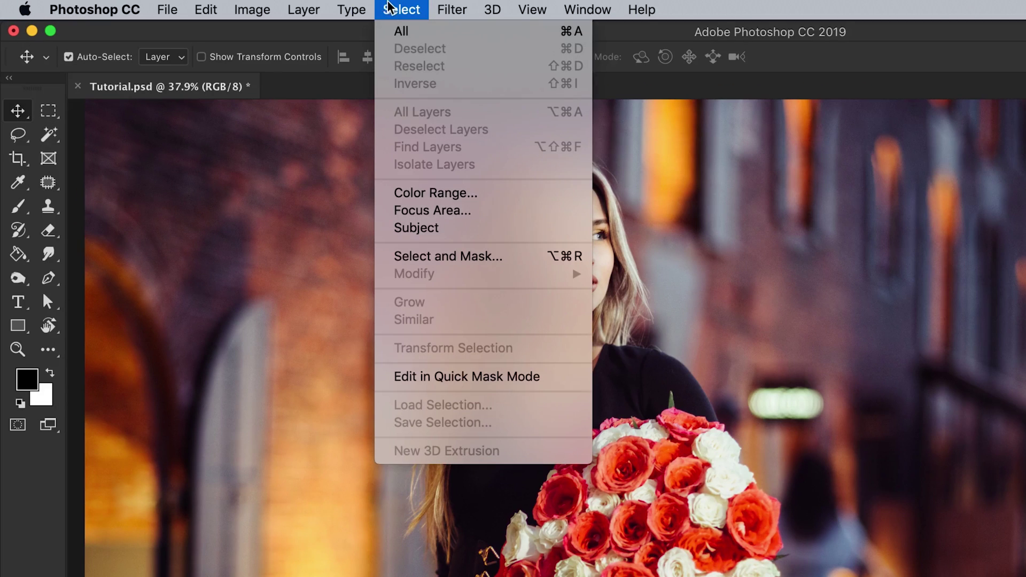
{"action": "left_click", "coordinate": [529, 230]}
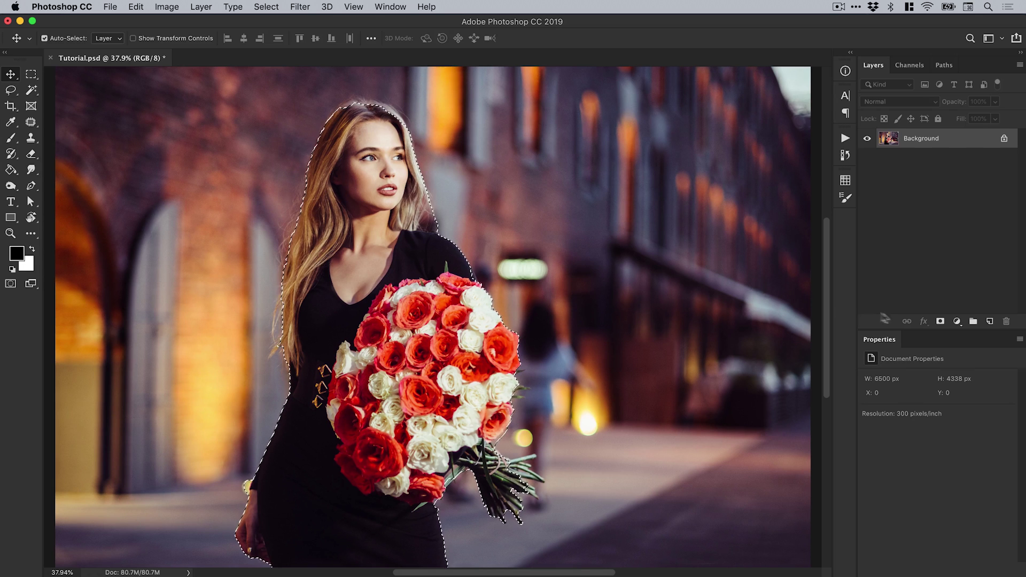
Add a Threshold adjustment layer limited to the selected woman, with Threshold Level 137 and the Soft Light blend mode.
{"action": "left_click", "coordinate": [957, 321]}
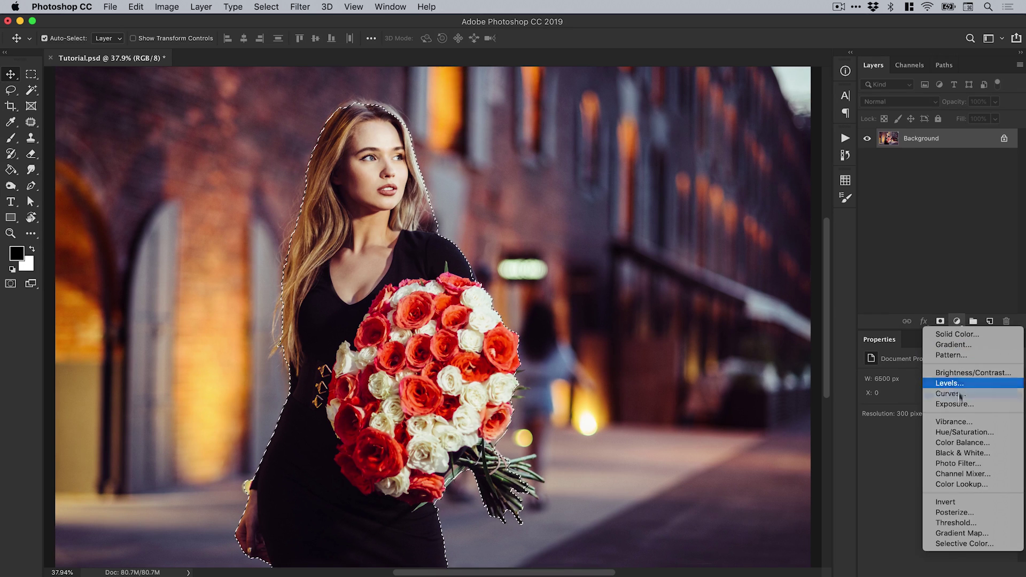
{"action": "left_click", "coordinate": [972, 522]}
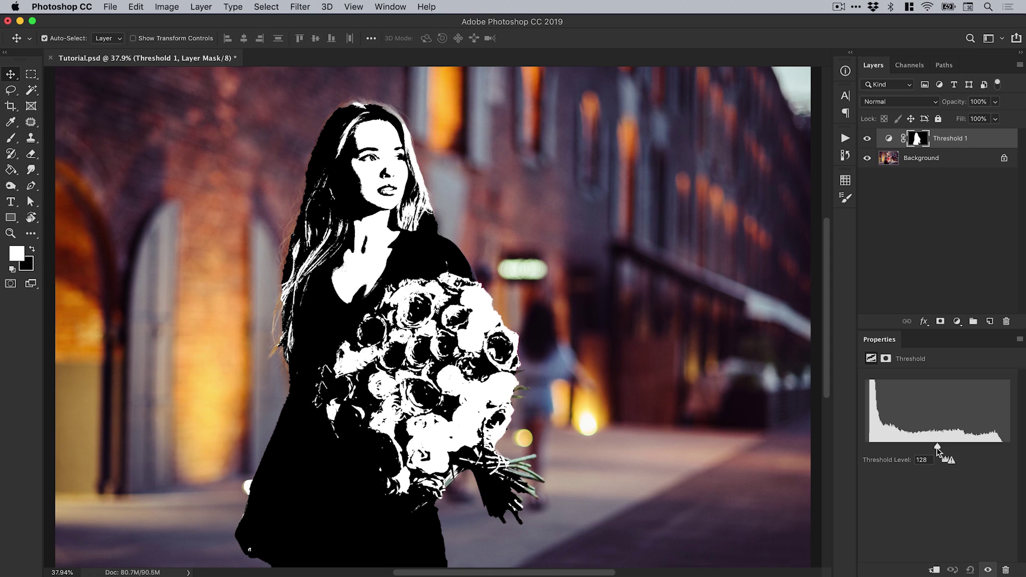
{"action": "mouse_move", "coordinate": [938, 450]}
{"action": "left_mouse_down"}
{"action": "mouse_move", "coordinate": [918, 448]}
{"action": "mouse_move", "coordinate": [973, 448]}
{"action": "mouse_move", "coordinate": [942, 448]}
{"action": "left_mouse_up"}
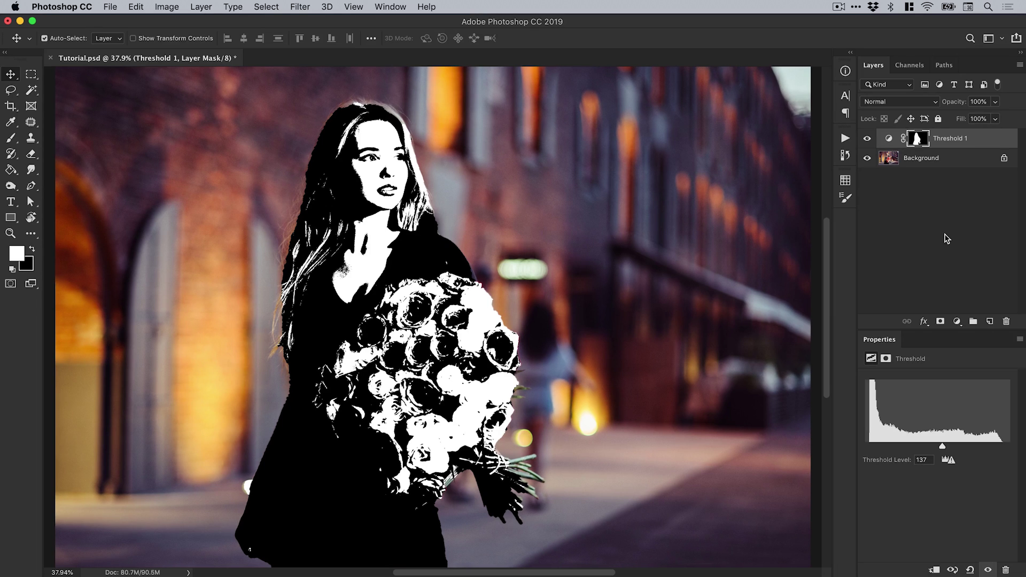
{"action": "left_click", "coordinate": [898, 102]}
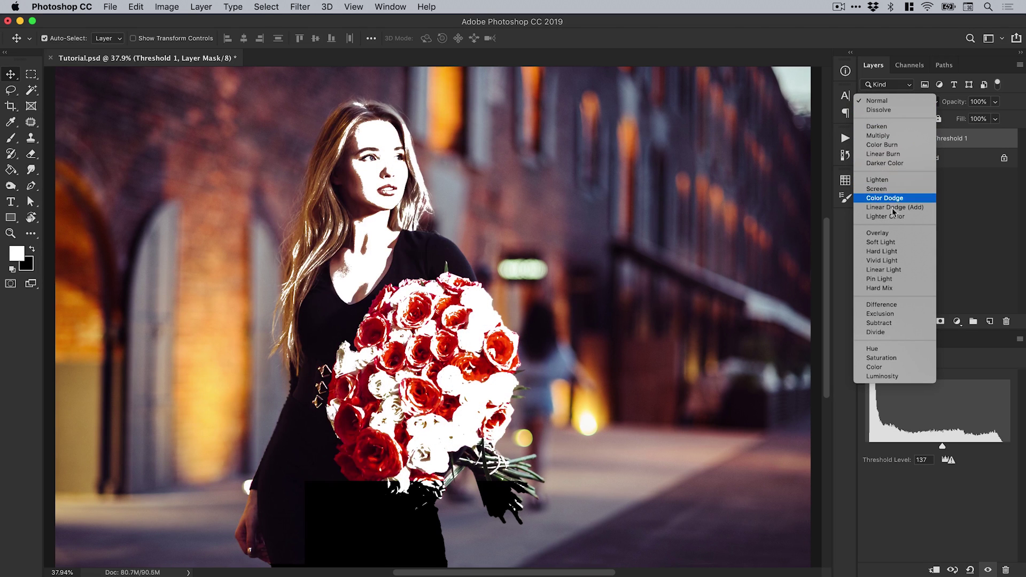
{"action": "left_click", "coordinate": [891, 245]}
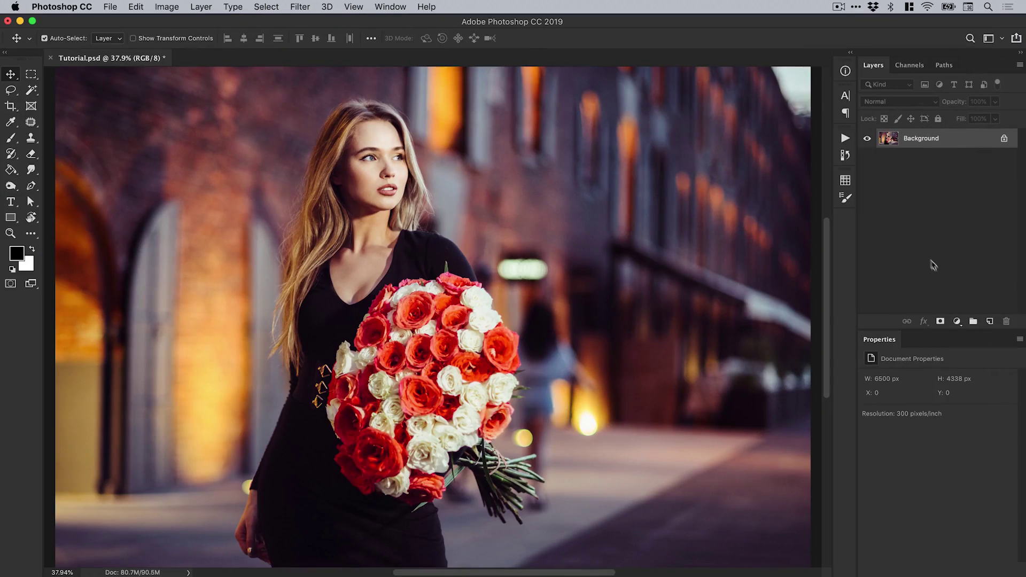
Add a Gradient Map adjustment layer above the Background and recolor its gradient's black stop to green 3ffdaf.
{"action": "left_click", "coordinate": [958, 322]}
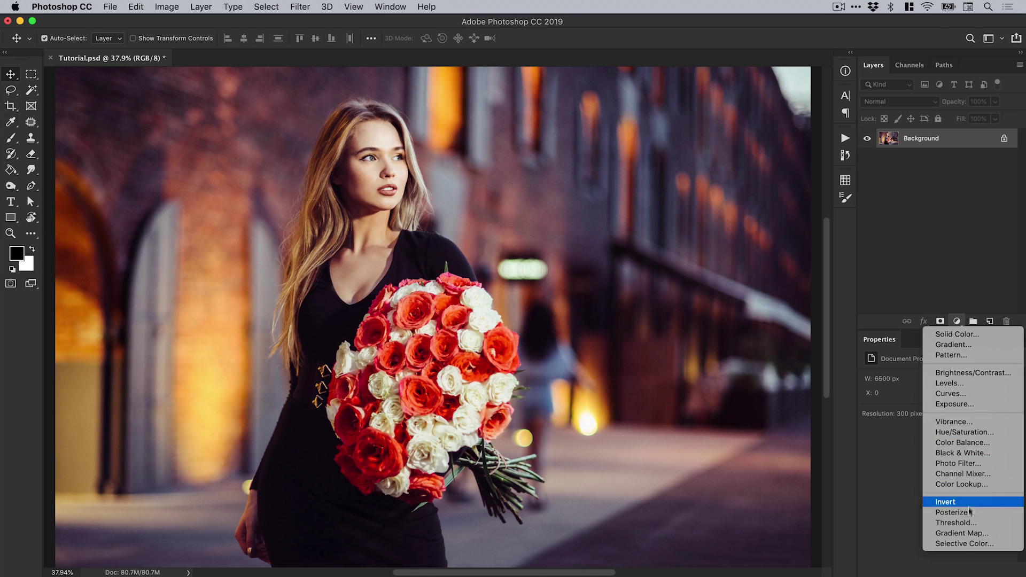
{"action": "left_click", "coordinate": [967, 533]}
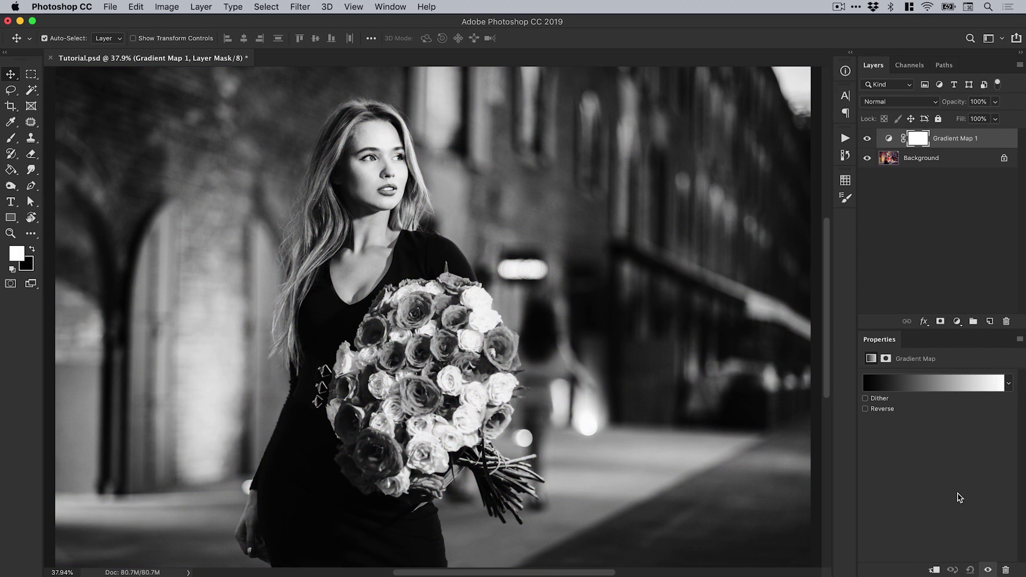
{"action": "left_click", "coordinate": [925, 385]}
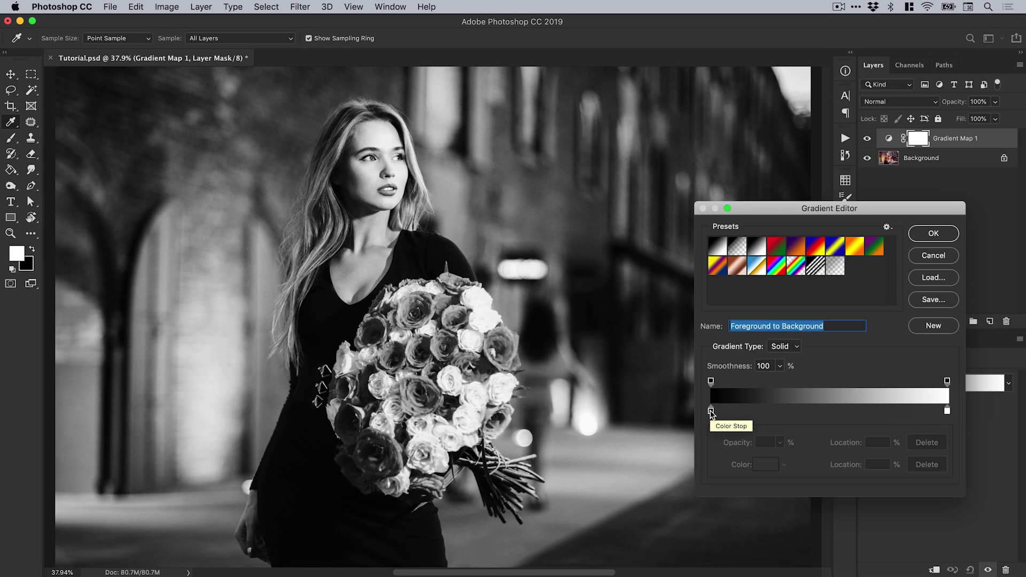
{"action": "double_click", "coordinate": [711, 410]}
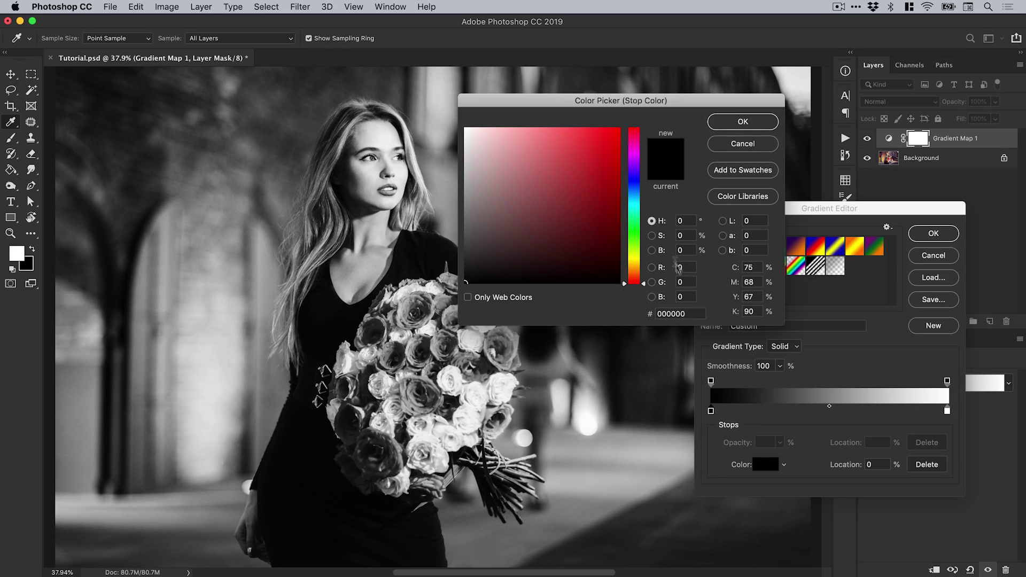
{"action": "left_click", "coordinate": [632, 215]}
{"action": "left_click_drag", "start_coordinate": [609, 182], "coordinate": [582, 129]}
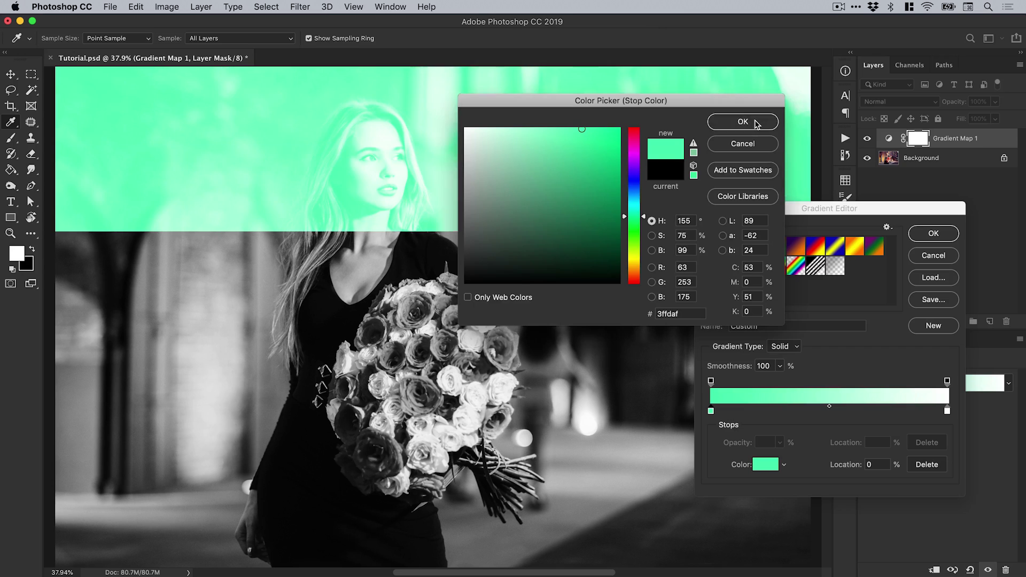
{"action": "left_click", "coordinate": [742, 121]}
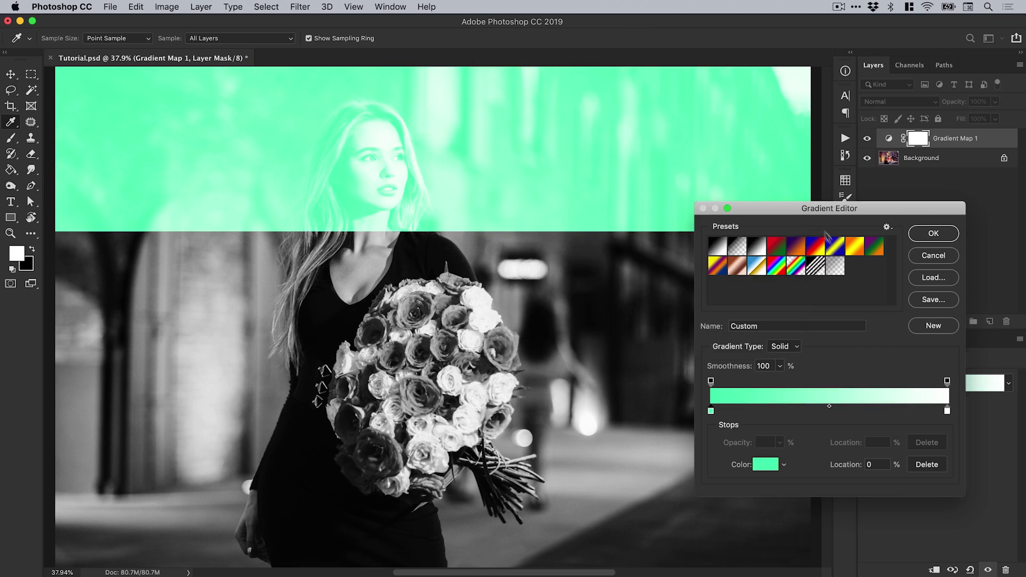
Recolor the gradient's white end stop to purple 7b40f4 and accept the edited gradient.
{"action": "double_click", "coordinate": [946, 412]}
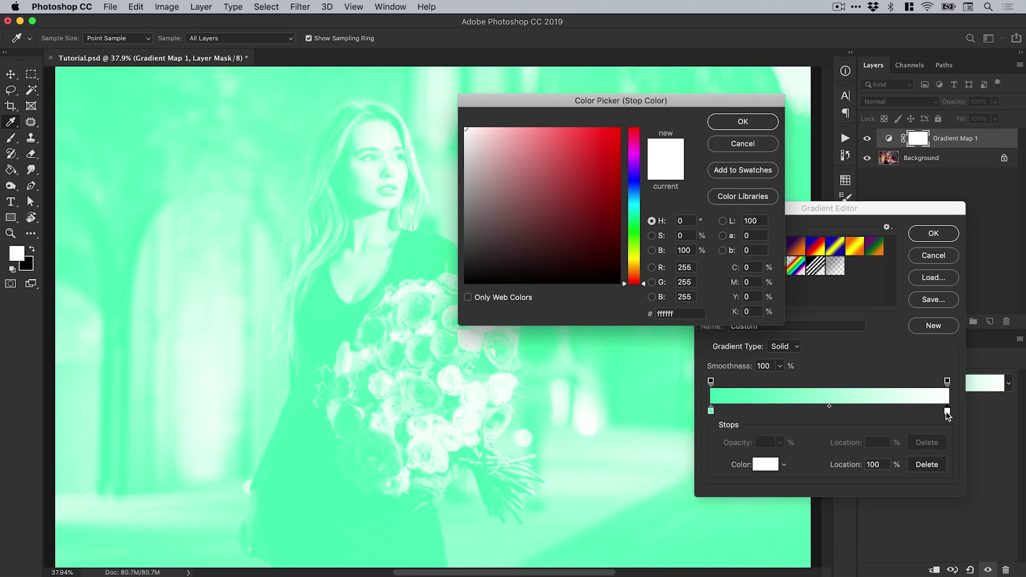
{"action": "left_click_drag", "start_coordinate": [633, 163], "coordinate": [579, 134]}
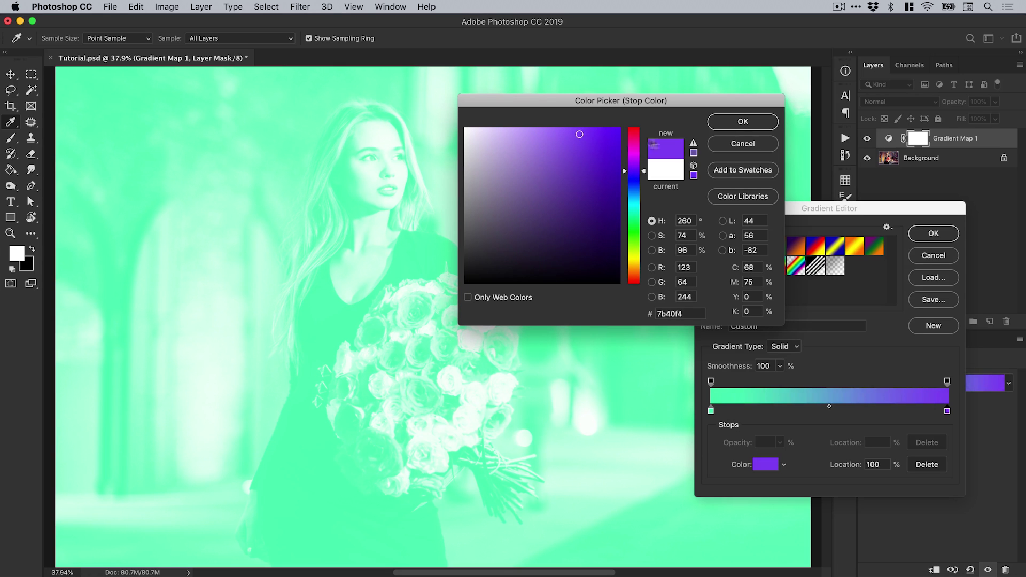
{"action": "left_click", "coordinate": [753, 123]}
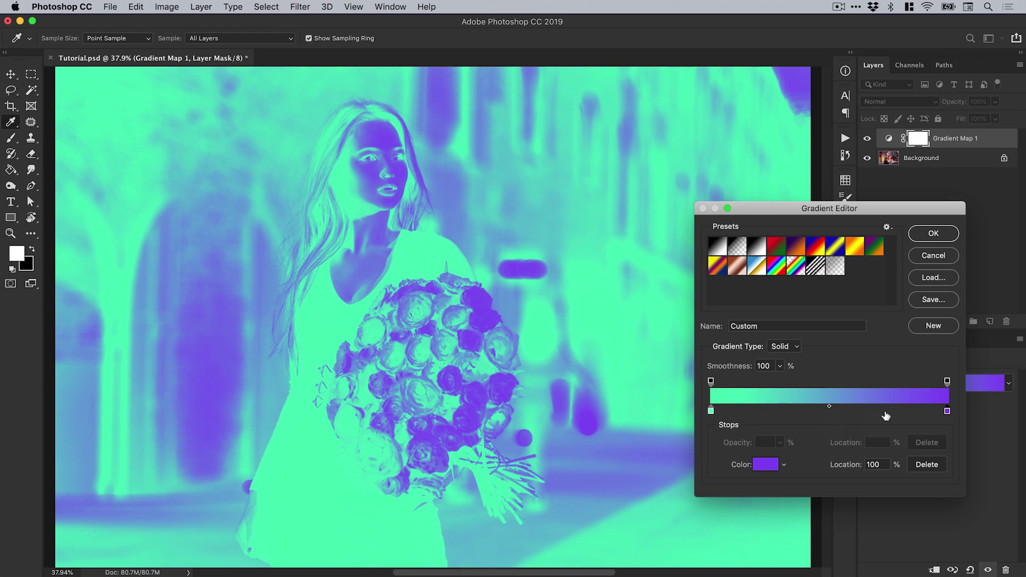
{"action": "left_click", "coordinate": [944, 236]}
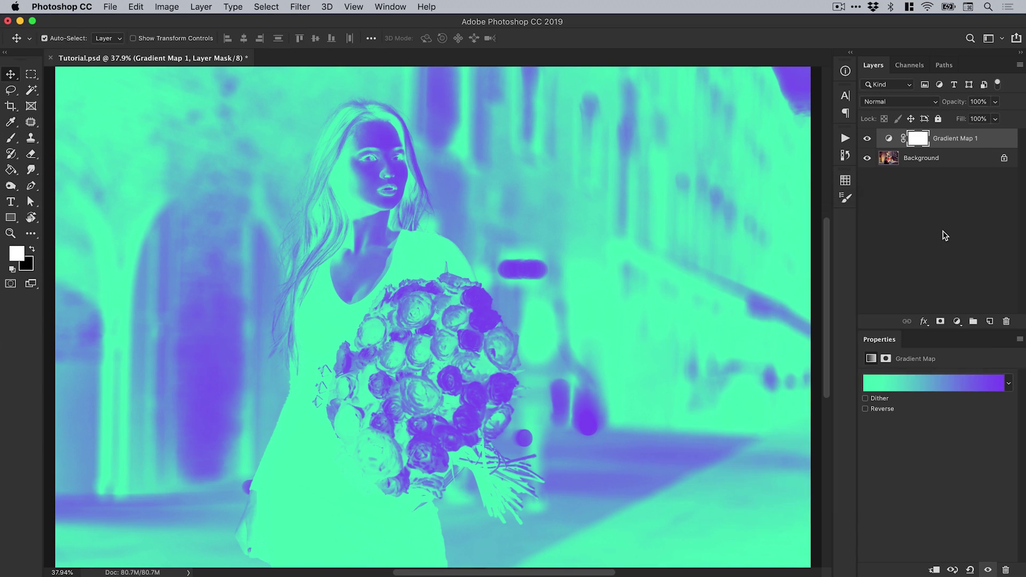
Toggle the Gradient Map's Reverse option to compare both directions, leaving it enabled.
{"action": "left_click", "coordinate": [866, 409]}
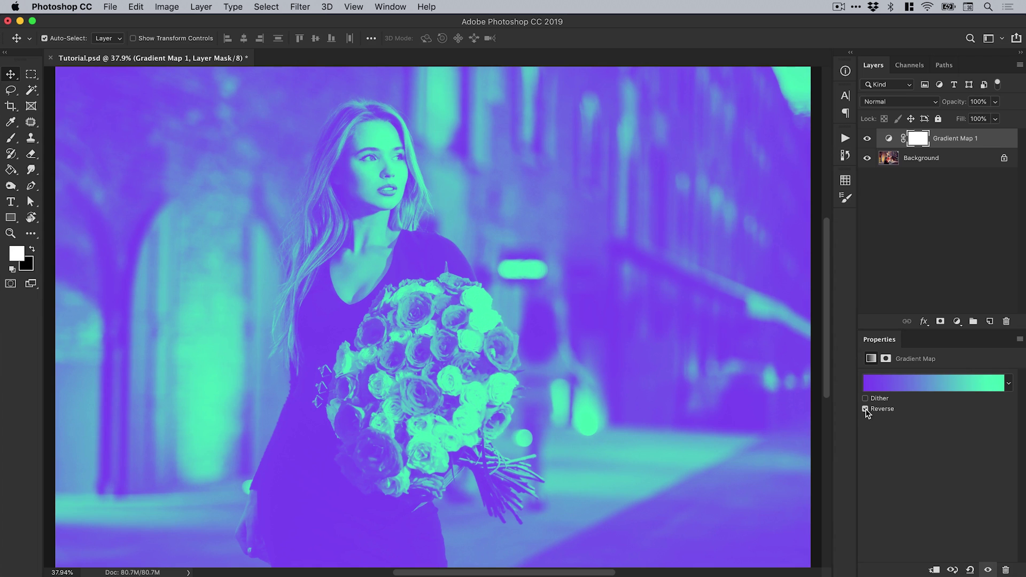
{"action": "left_click", "coordinate": [865, 409]}
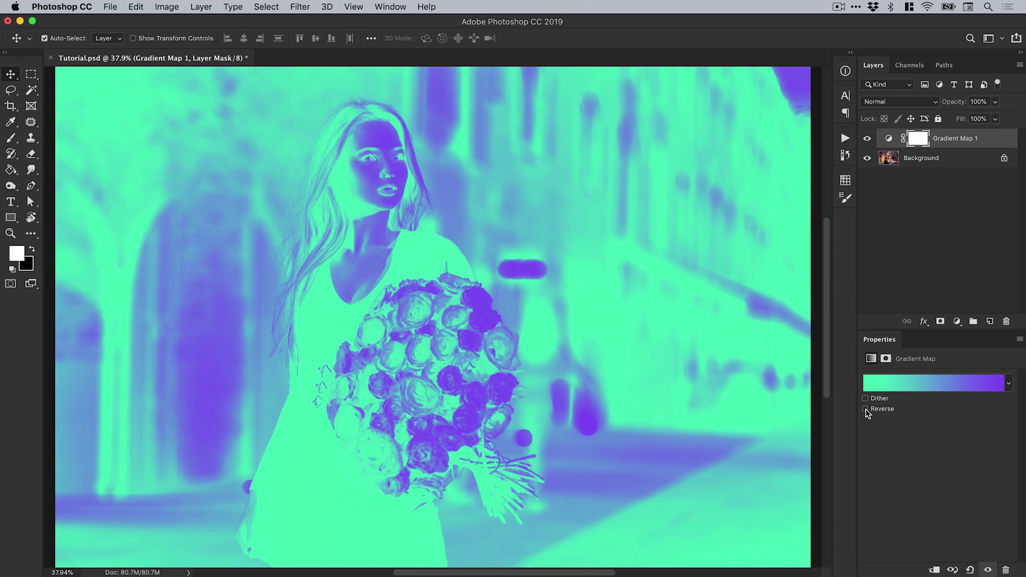
{"action": "left_click", "coordinate": [866, 409]}
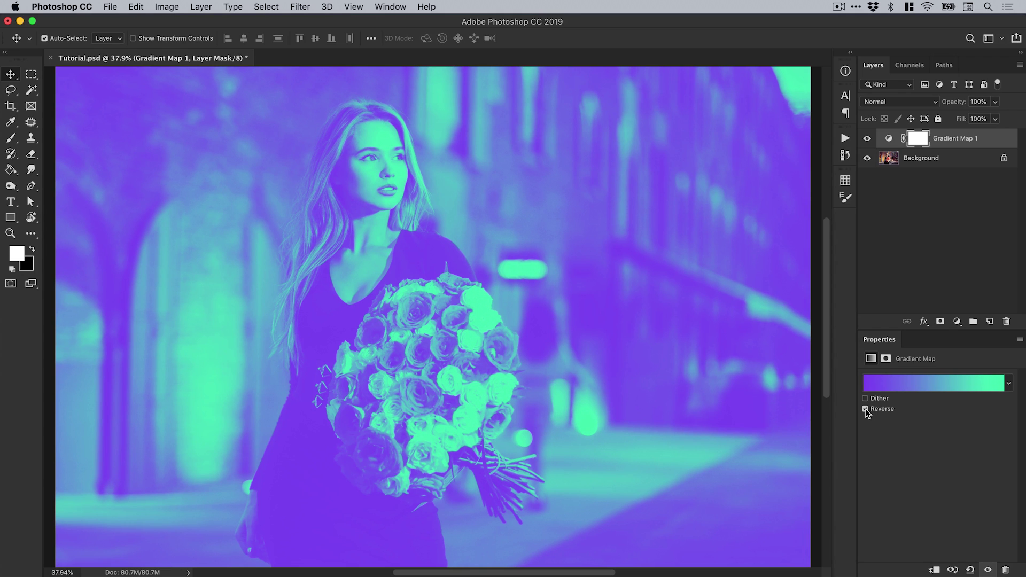
Add a color stop at 48% in the Gradient Map's gradient, color it red ff5959 and accept the gradient.
{"action": "left_click", "coordinate": [900, 389]}
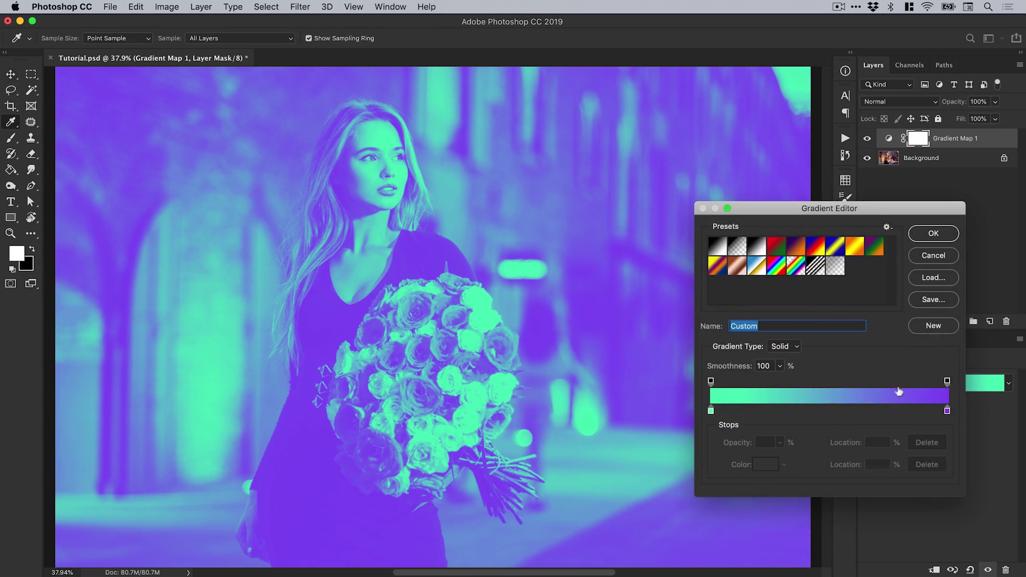
{"action": "left_click", "coordinate": [825, 412]}
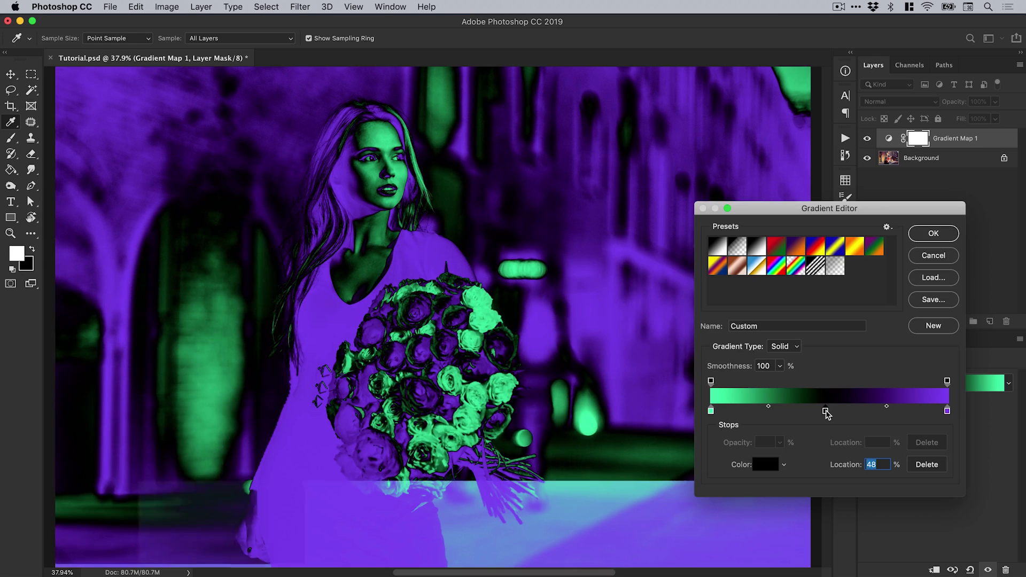
{"action": "double_click", "coordinate": [825, 412]}
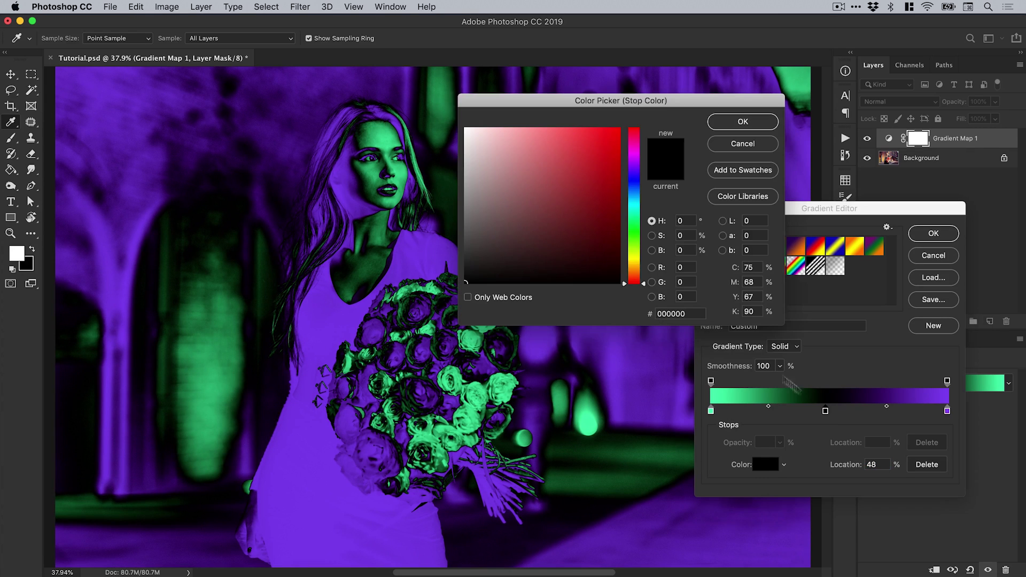
{"action": "left_click_drag", "start_coordinate": [636, 202], "coordinate": [566, 129]}
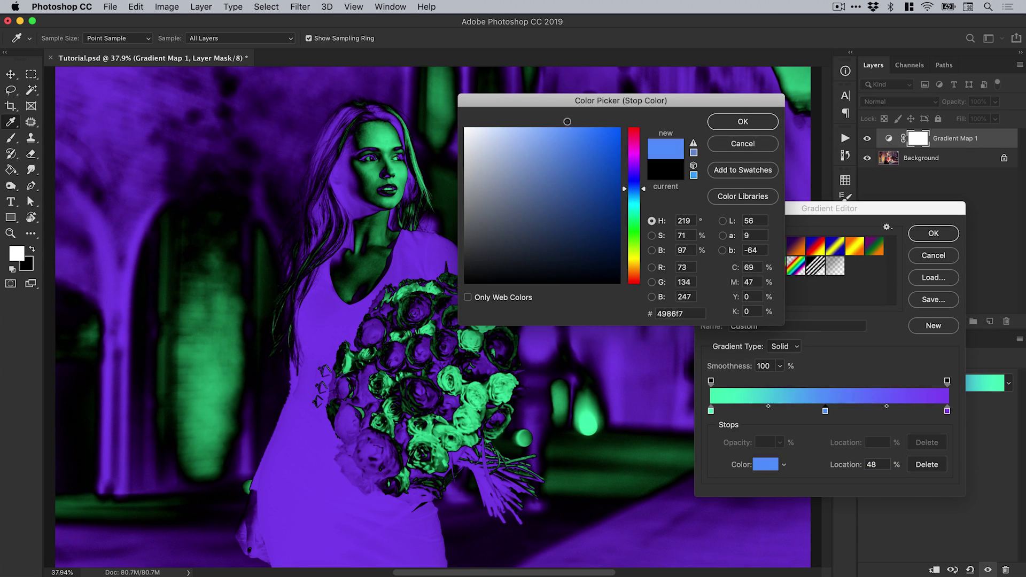
{"action": "left_click_drag", "start_coordinate": [638, 133], "coordinate": [637, 127]}
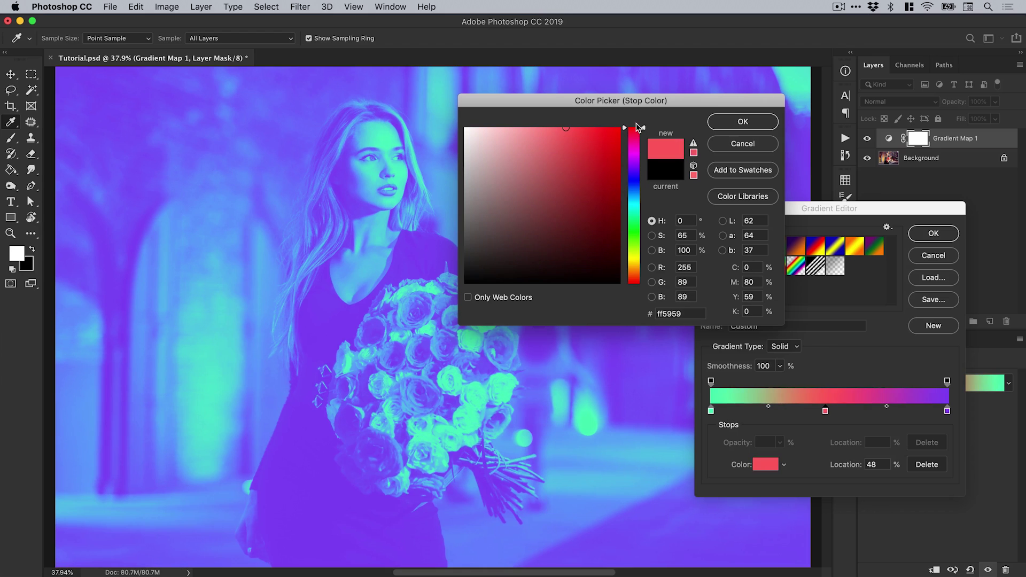
{"action": "left_click", "coordinate": [743, 122]}
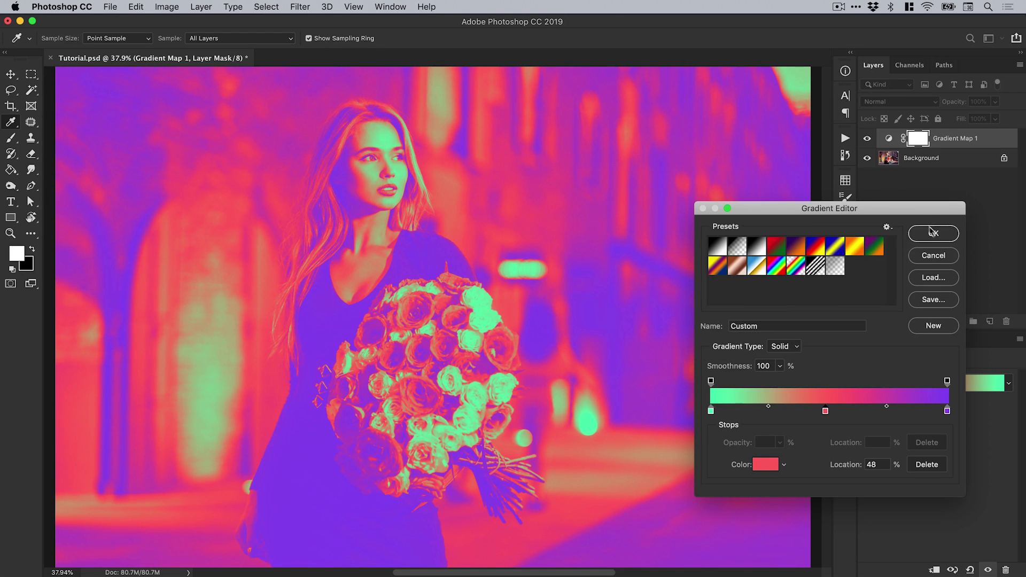
{"action": "key", "text": "Return"}
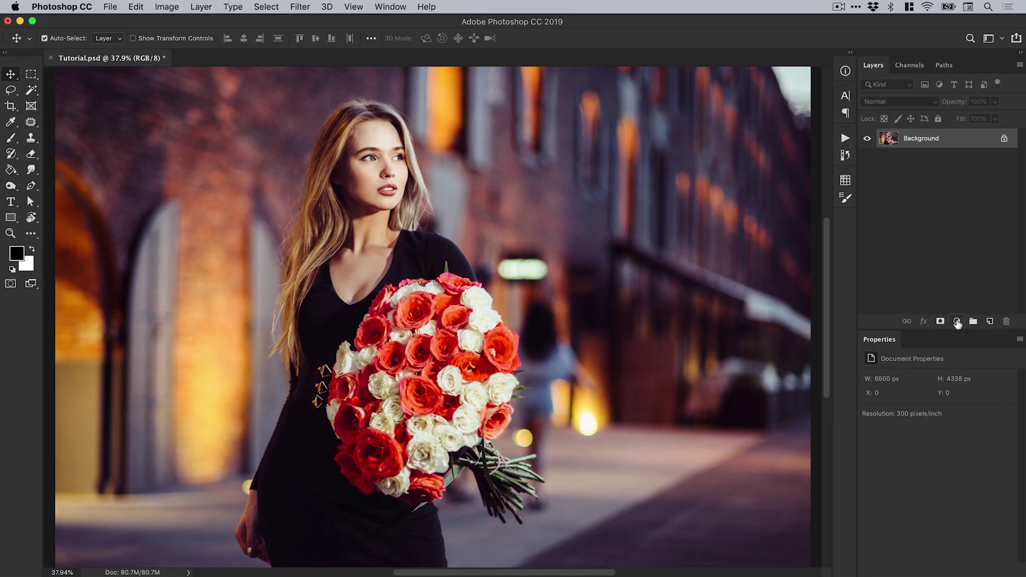
Add a Selective Color adjustment layer above the Background and target the Blacks color range.
{"action": "left_click", "coordinate": [957, 321]}
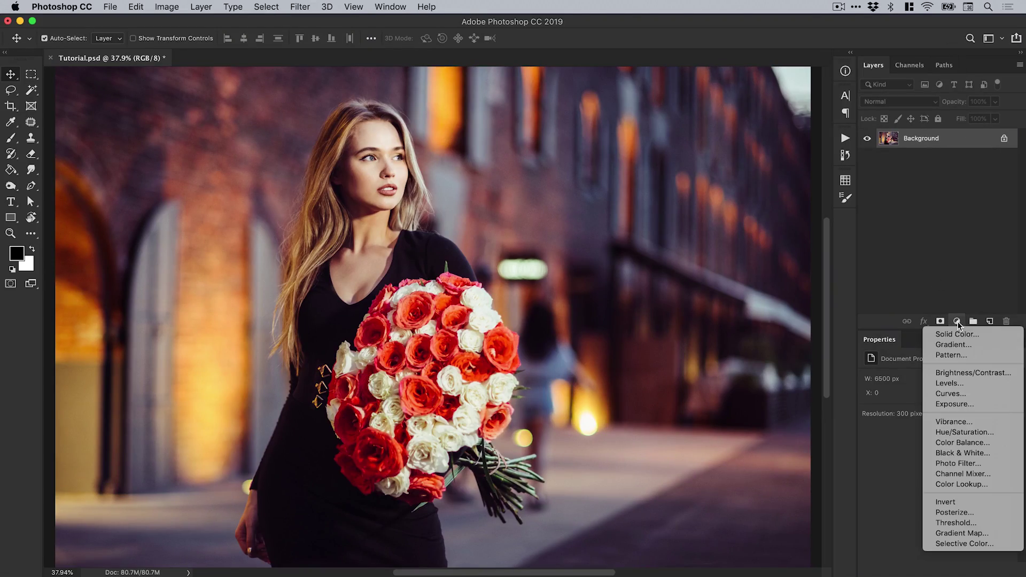
{"action": "left_click", "coordinate": [977, 544]}
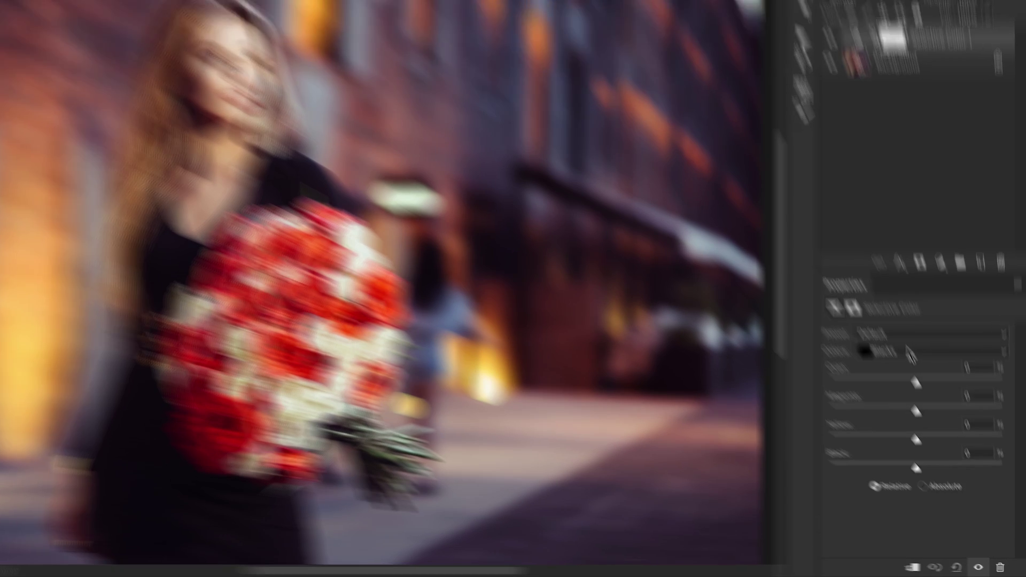
{"action": "left_click", "coordinate": [941, 393]}
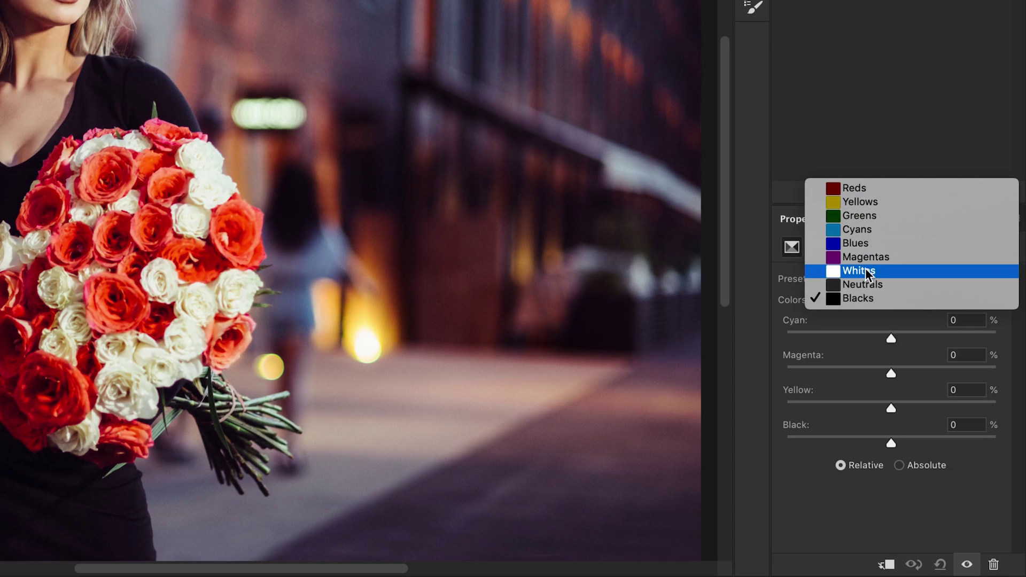
{"action": "left_click", "coordinate": [867, 301]}
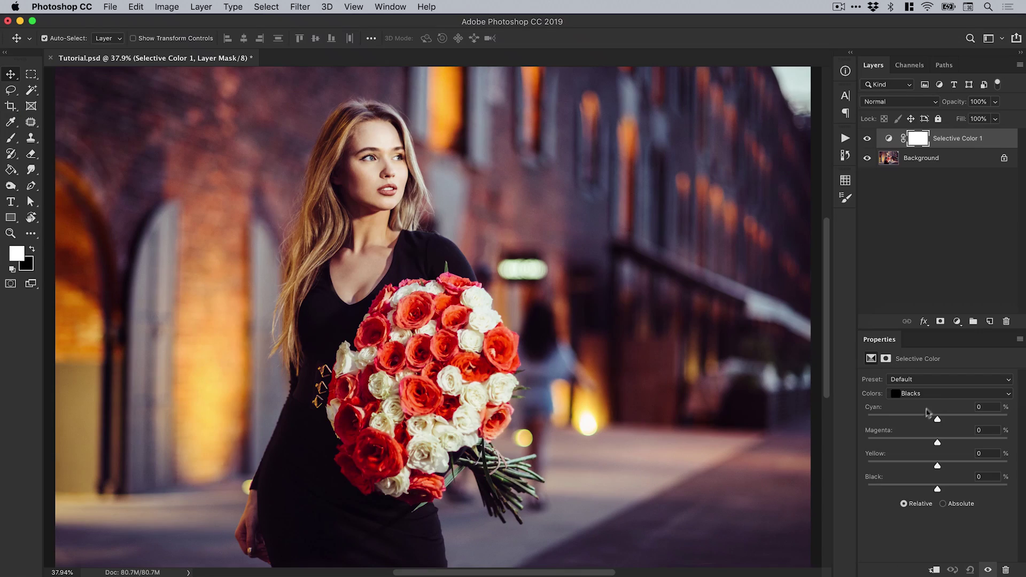
Set Cyan to +30% for the Blacks in the Selective Color adjustment.
{"action": "left_click", "coordinate": [938, 394]}
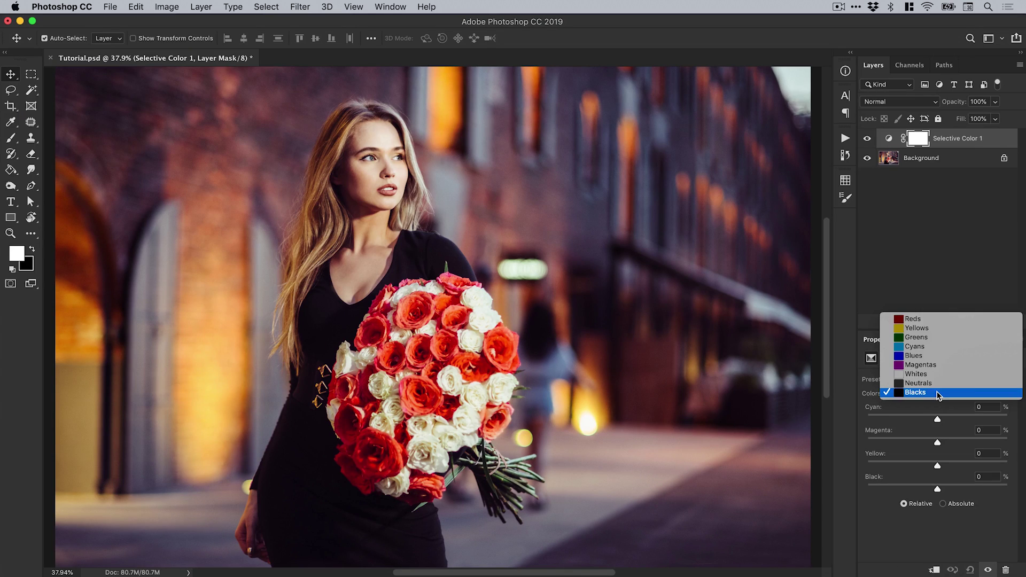
{"action": "left_click", "coordinate": [938, 394]}
{"action": "left_click_drag", "start_coordinate": [944, 420], "coordinate": [960, 423]}
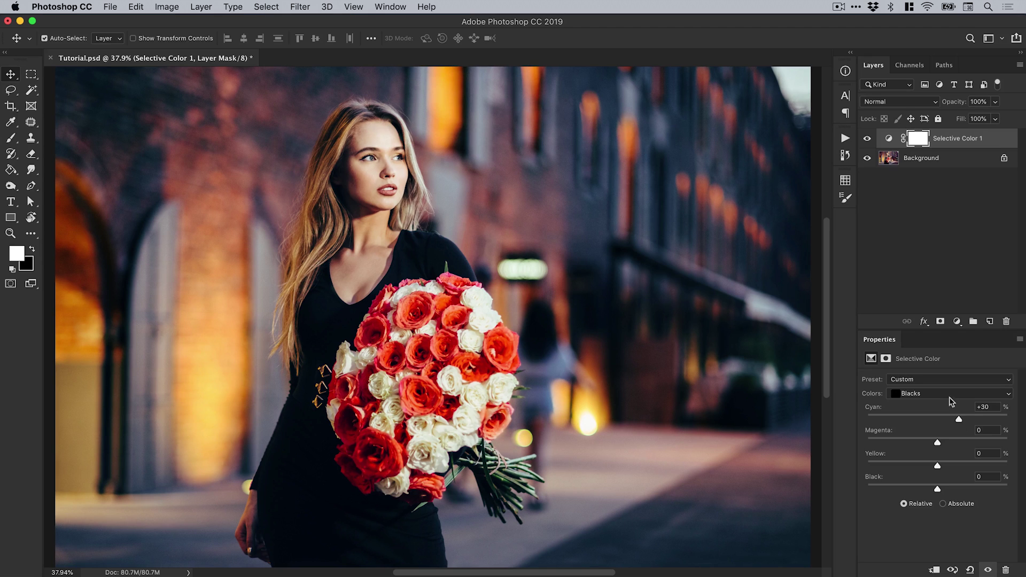
Target the Reds in the Selective Color adjustment and set their Magenta to +74%.
{"action": "left_click", "coordinate": [935, 393]}
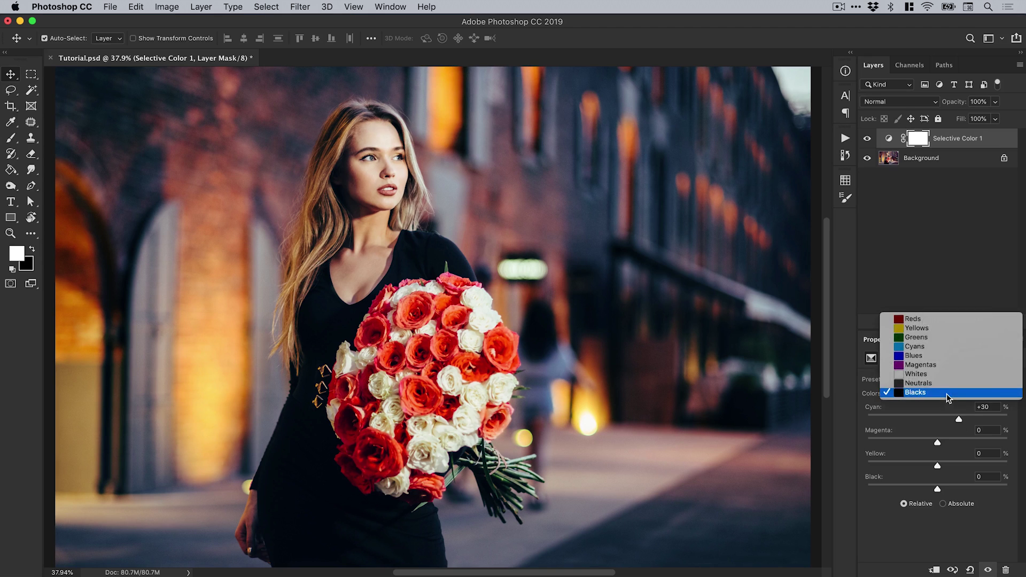
{"action": "left_click", "coordinate": [935, 322]}
{"action": "left_click_drag", "start_coordinate": [960, 441], "coordinate": [990, 444]}
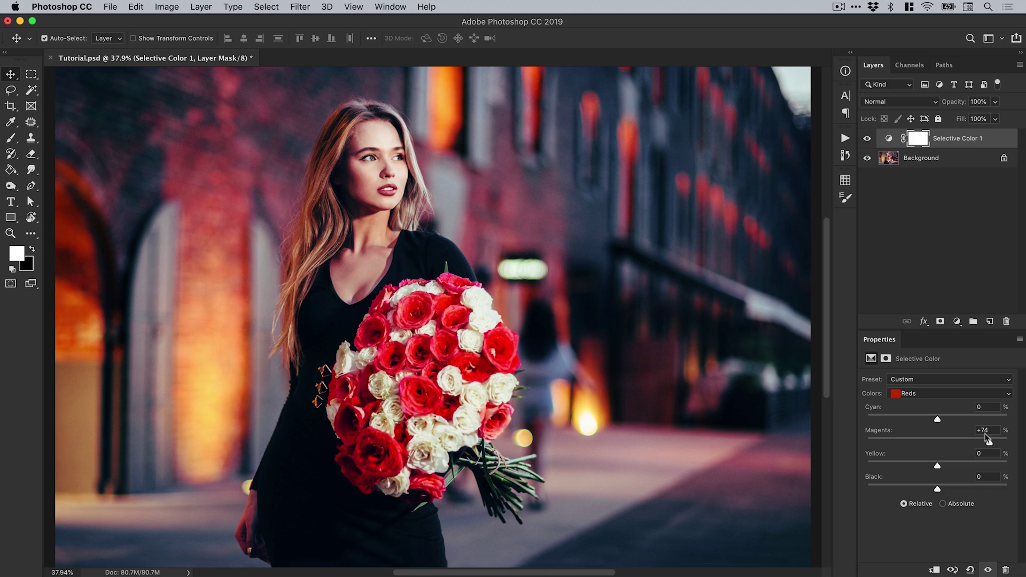
Adjust the Yellows in the Selective Color adjustment to Cyan -35%, Magenta +58%, Yellow -66% and Black -72%.
{"action": "left_click", "coordinate": [948, 394]}
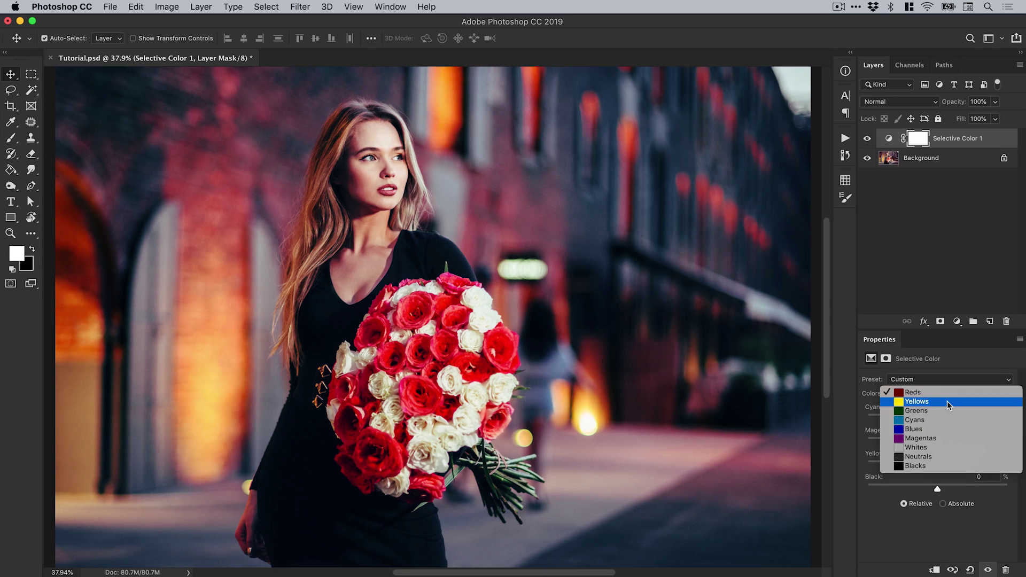
{"action": "left_click", "coordinate": [947, 401]}
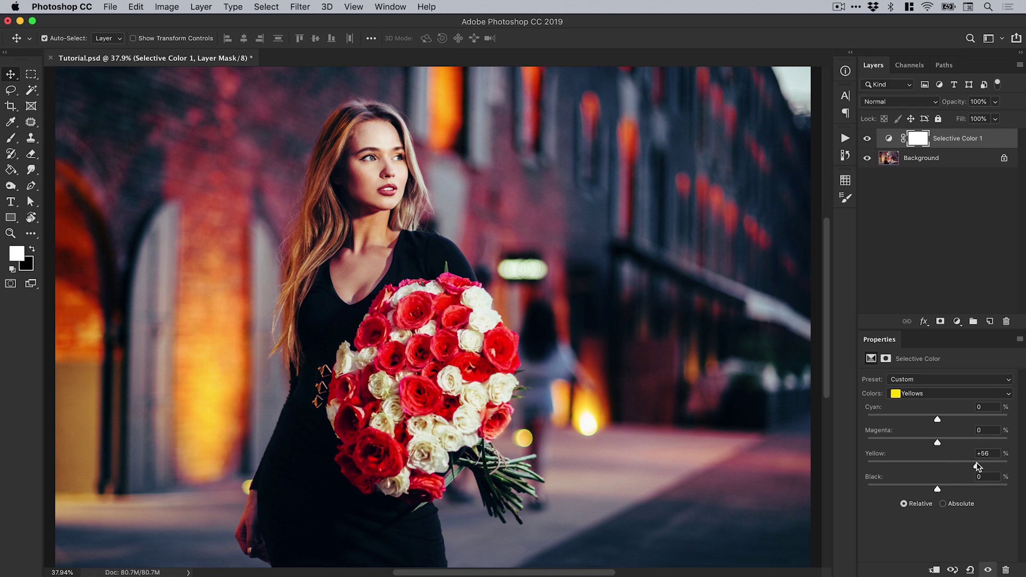
{"action": "left_click_drag", "start_coordinate": [976, 463], "coordinate": [913, 464]}
{"action": "left_click", "coordinate": [912, 418]}
{"action": "left_click", "coordinate": [978, 442]}
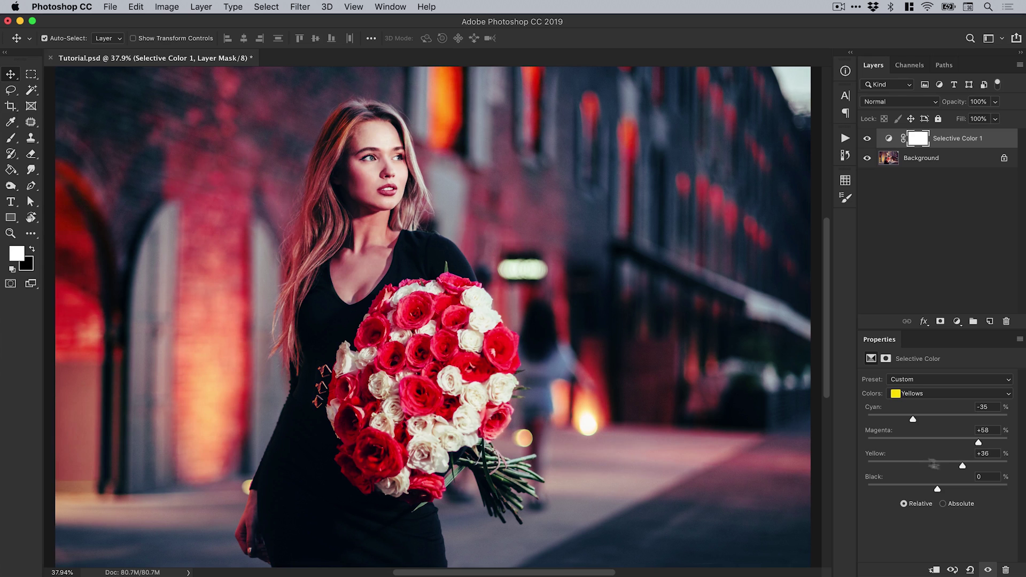
{"action": "left_click", "coordinate": [891, 465]}
{"action": "left_click", "coordinate": [887, 485]}
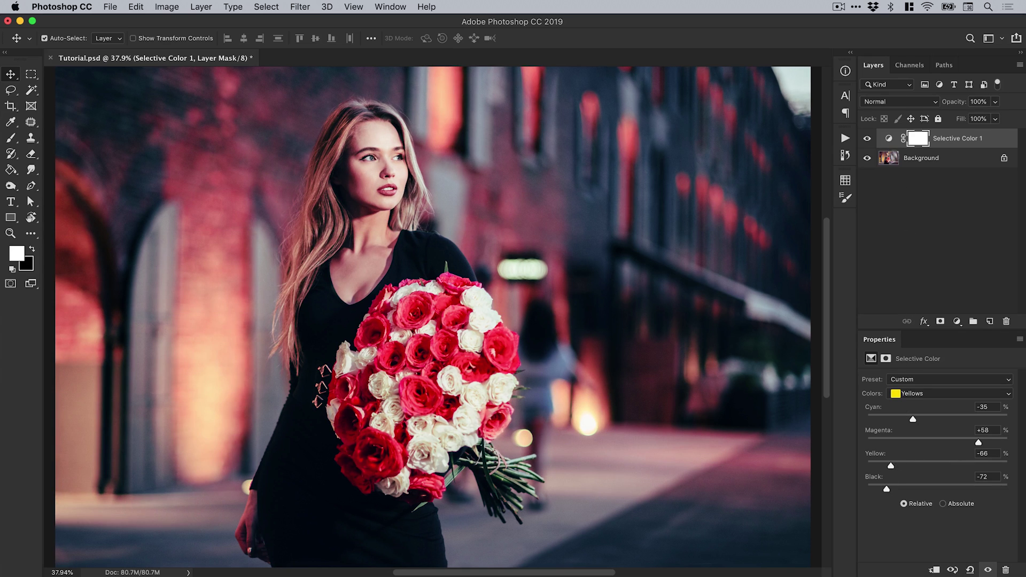
Change the Selective Color layer's blend mode to Soft Light.
{"action": "left_click", "coordinate": [895, 106]}
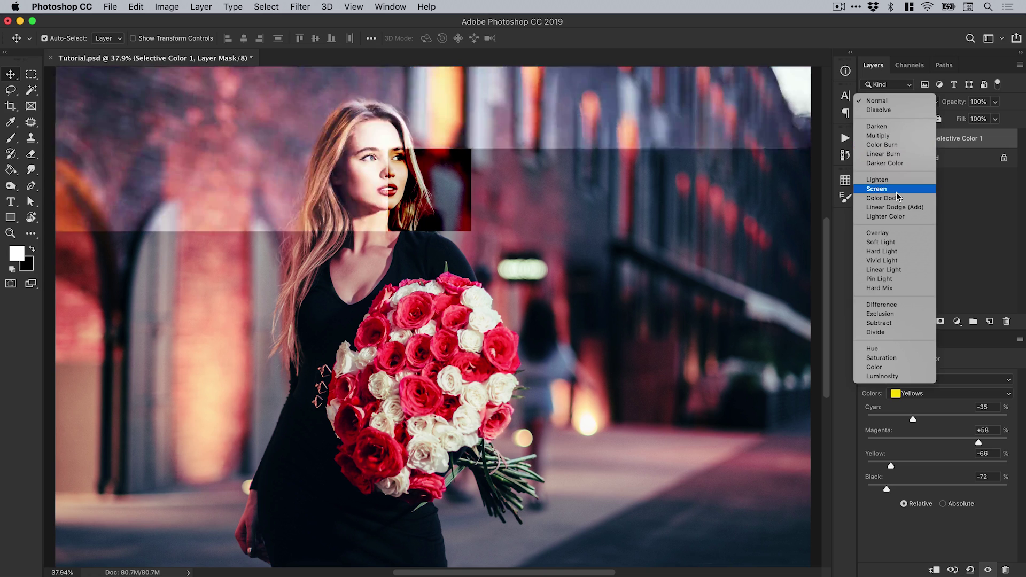
{"action": "left_click", "coordinate": [896, 244]}
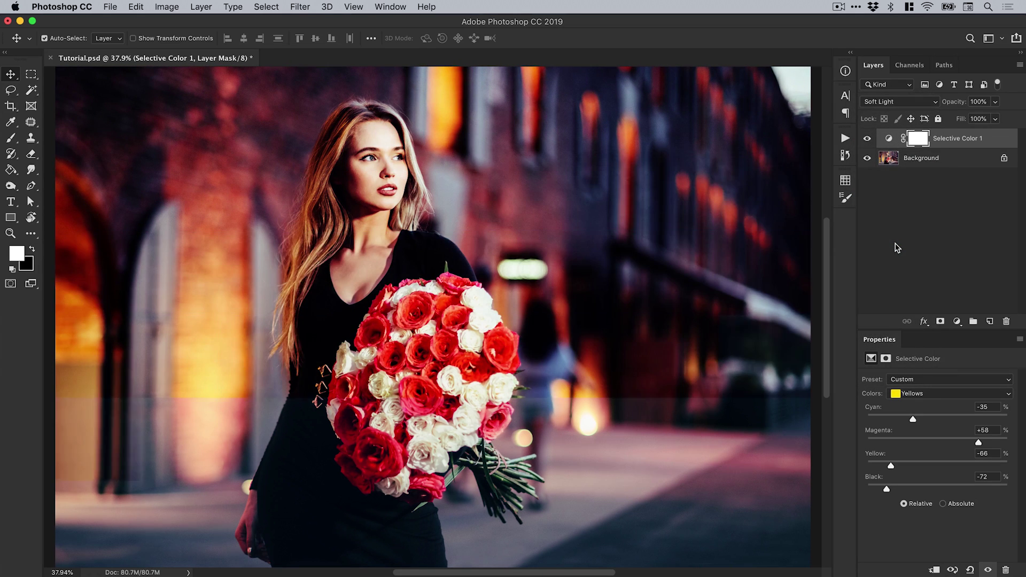